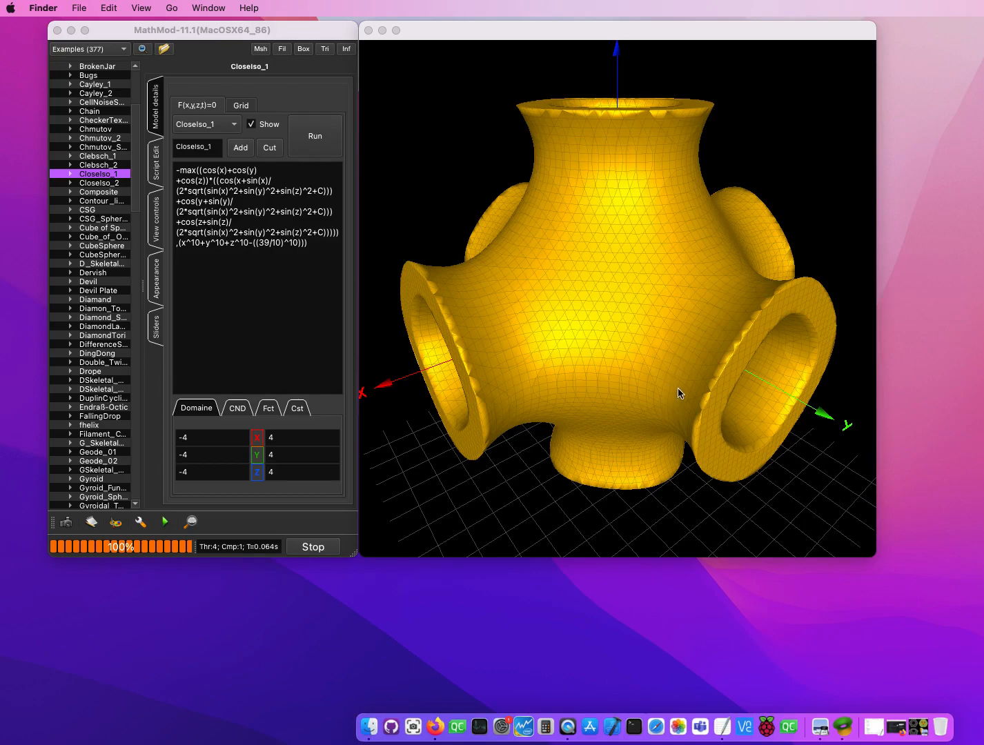
View the MengerHexagrams image in Preview, then minimise it to return to MathMod
click(655, 386)
drag(654, 387, 683, 396)
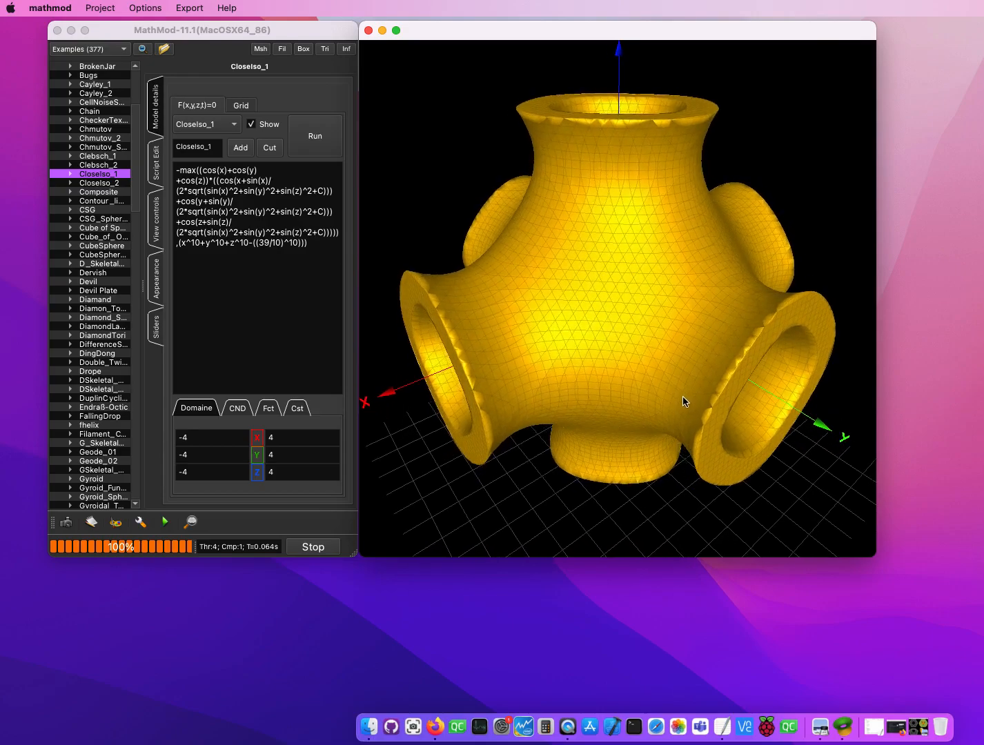
click(920, 728)
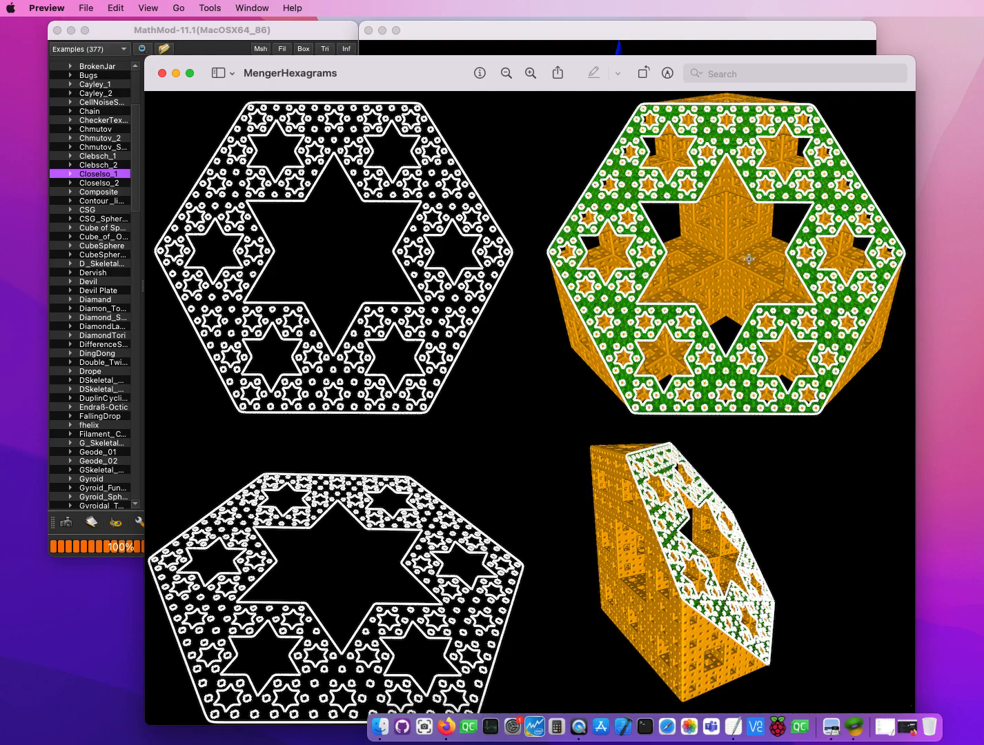
drag(338, 70, 372, 78)
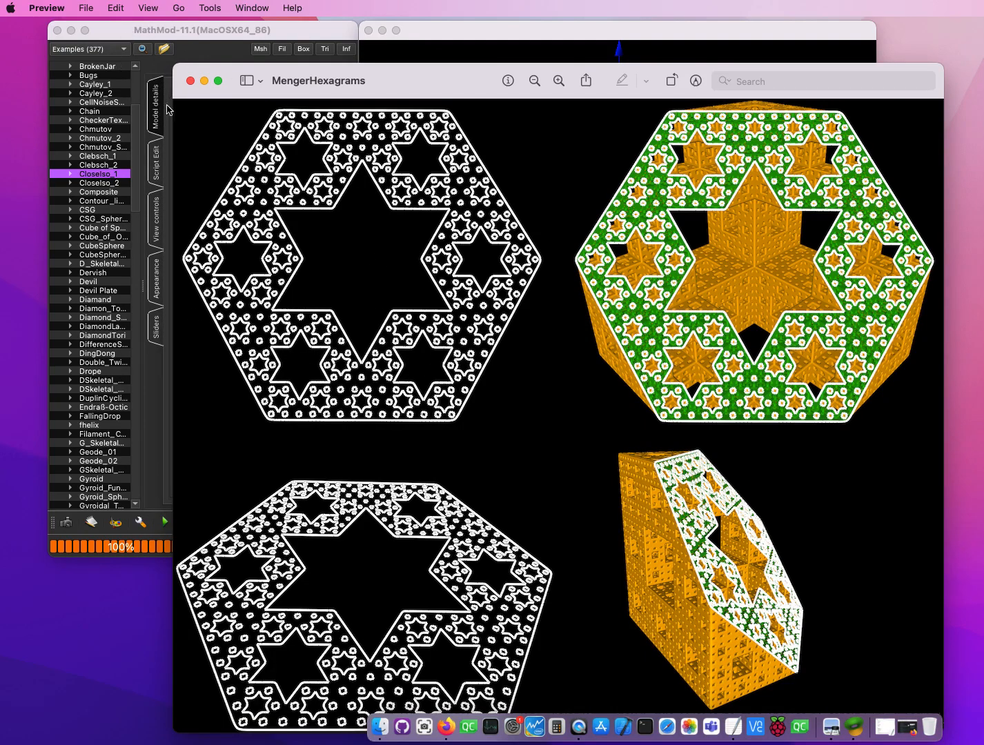
click(203, 81)
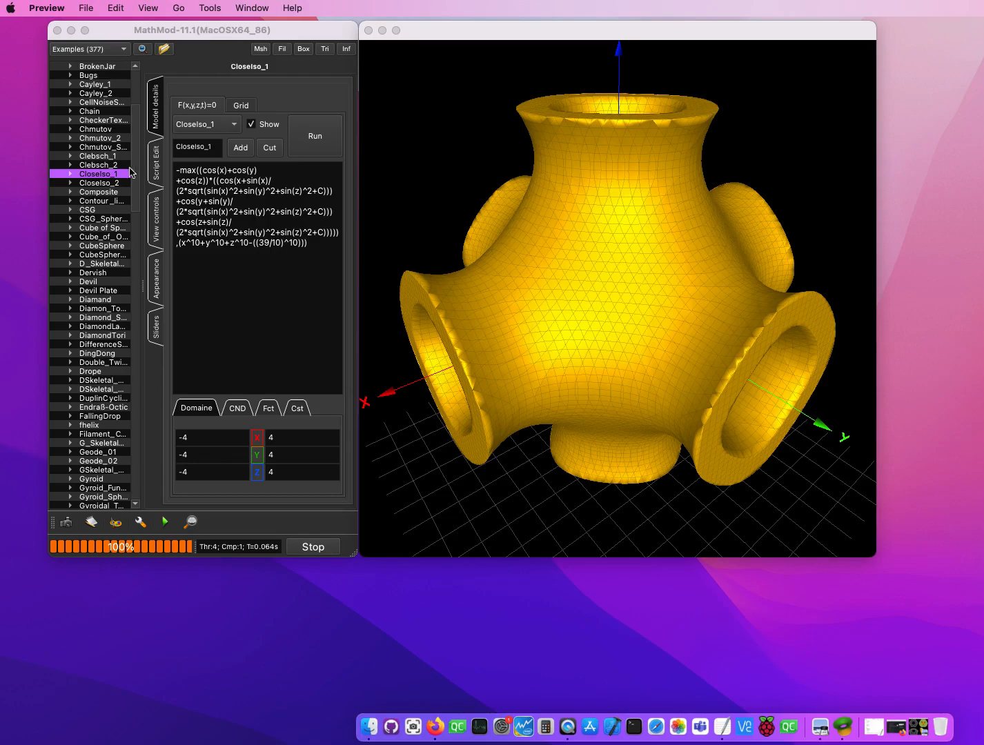
Load the HexagramsMengerLevel4 example and turn off its mesh lines
drag(136, 168, 138, 261)
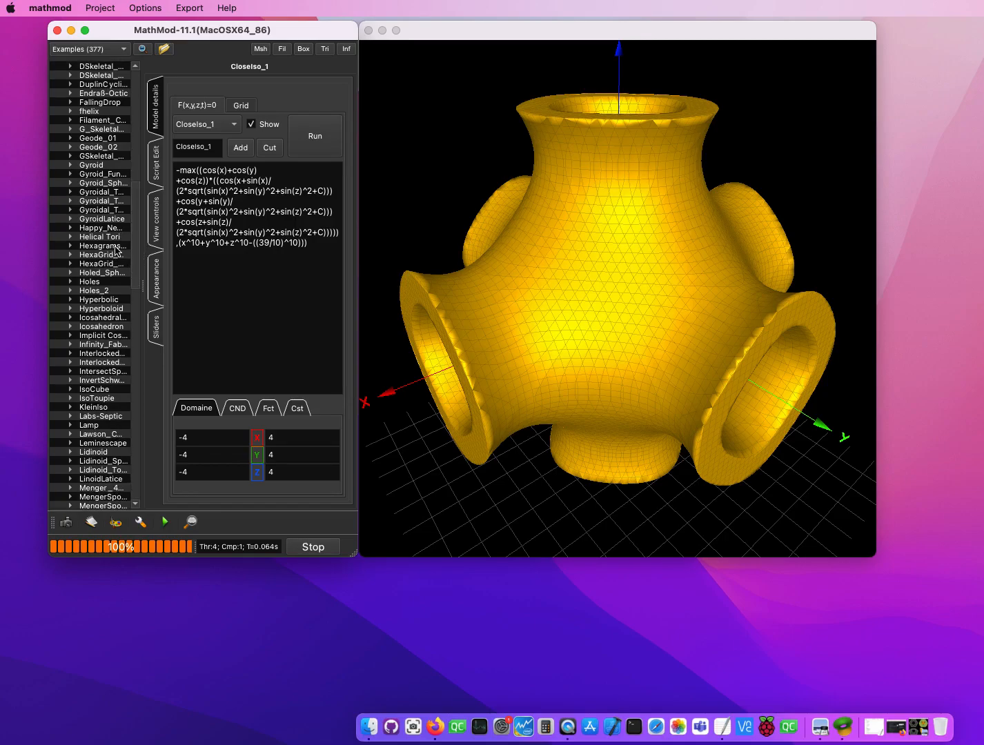
double_click(115, 247)
drag(556, 260, 726, 206)
scroll(598, 247, down, 5)
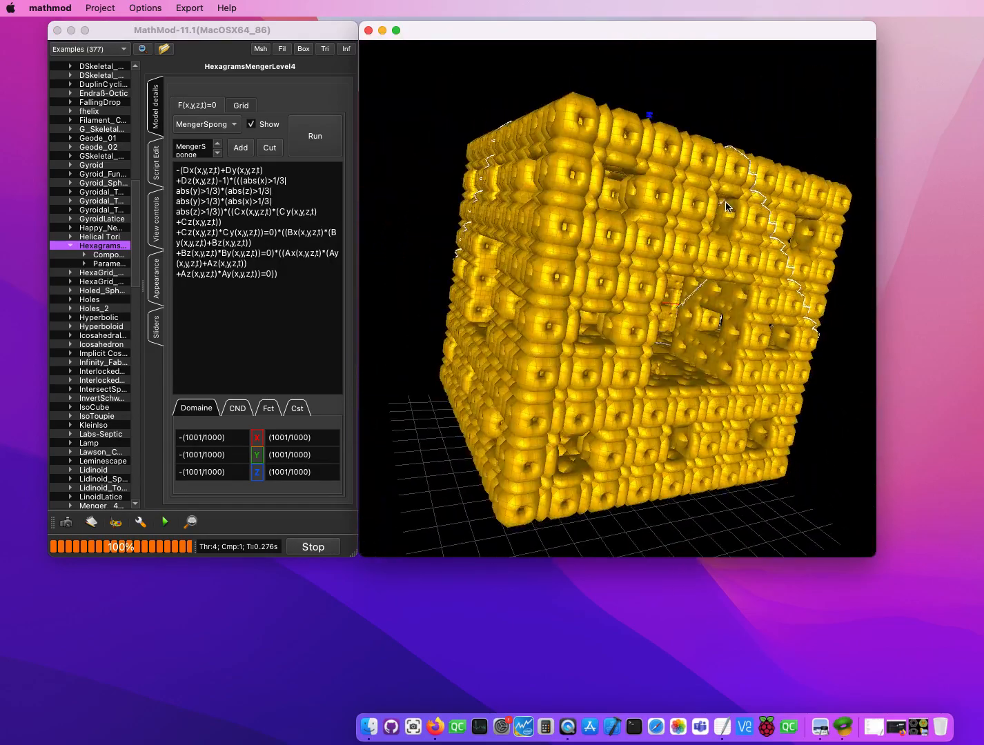
click(259, 53)
drag(533, 209, 718, 246)
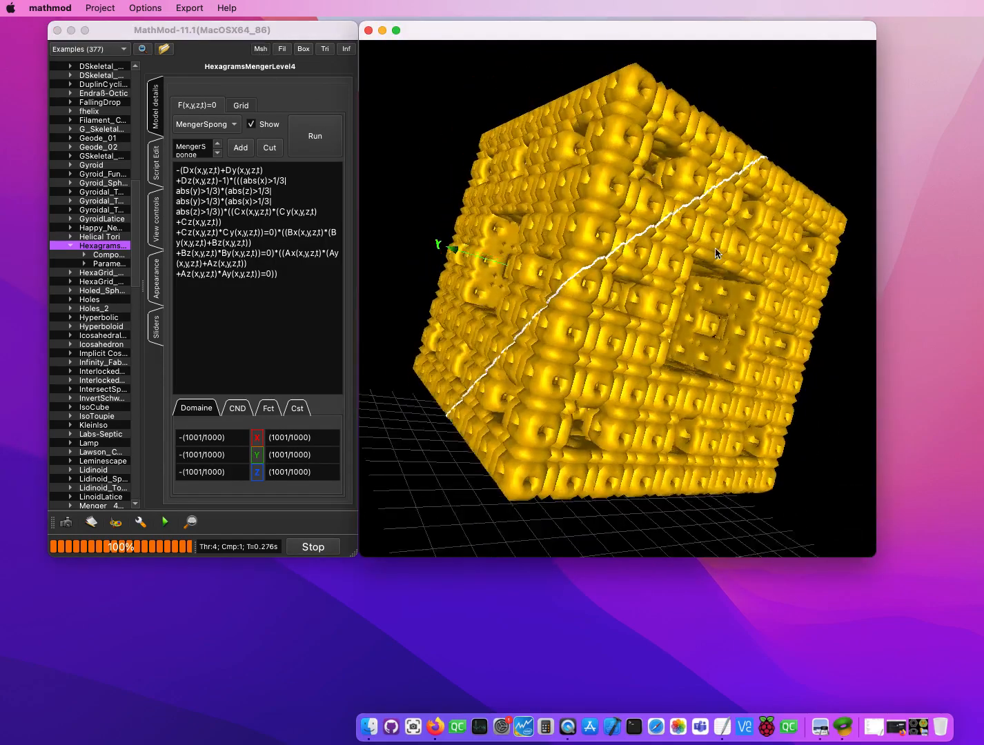
Raise the isosurface grid to 143 and apply it to the X, Y and Z axes together
click(240, 104)
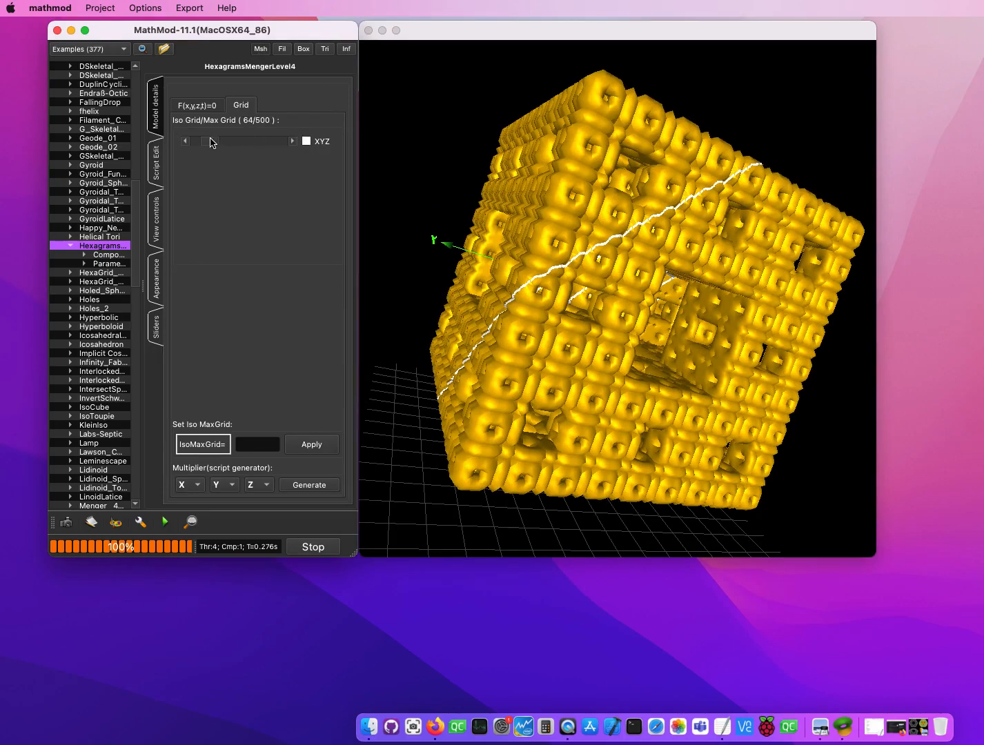
drag(213, 144, 228, 144)
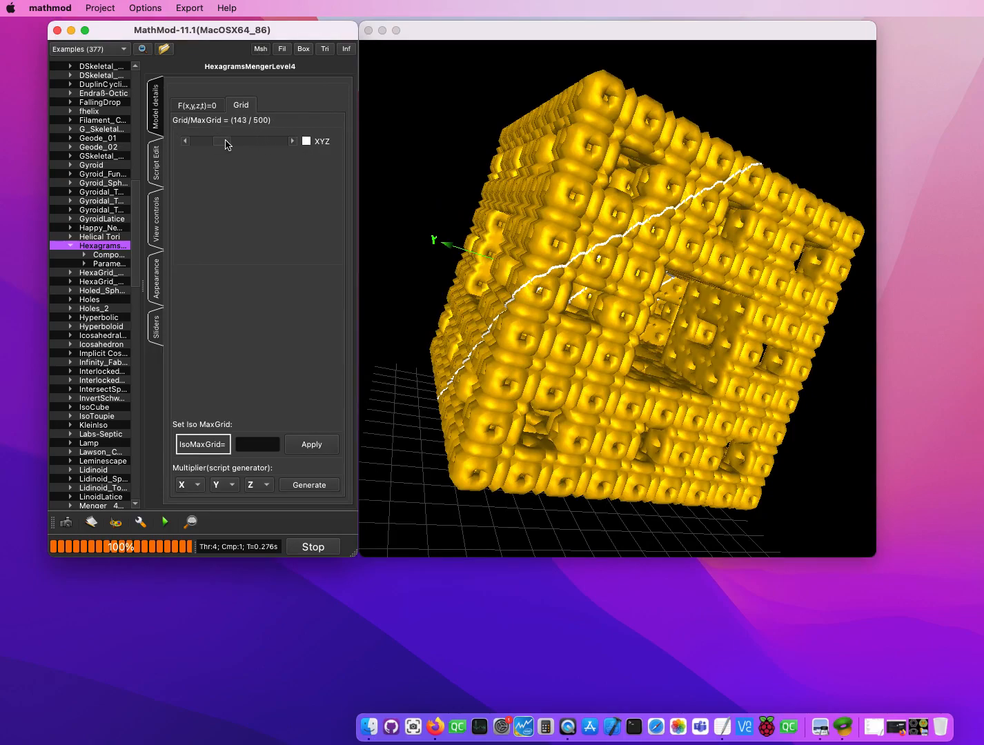
click(307, 142)
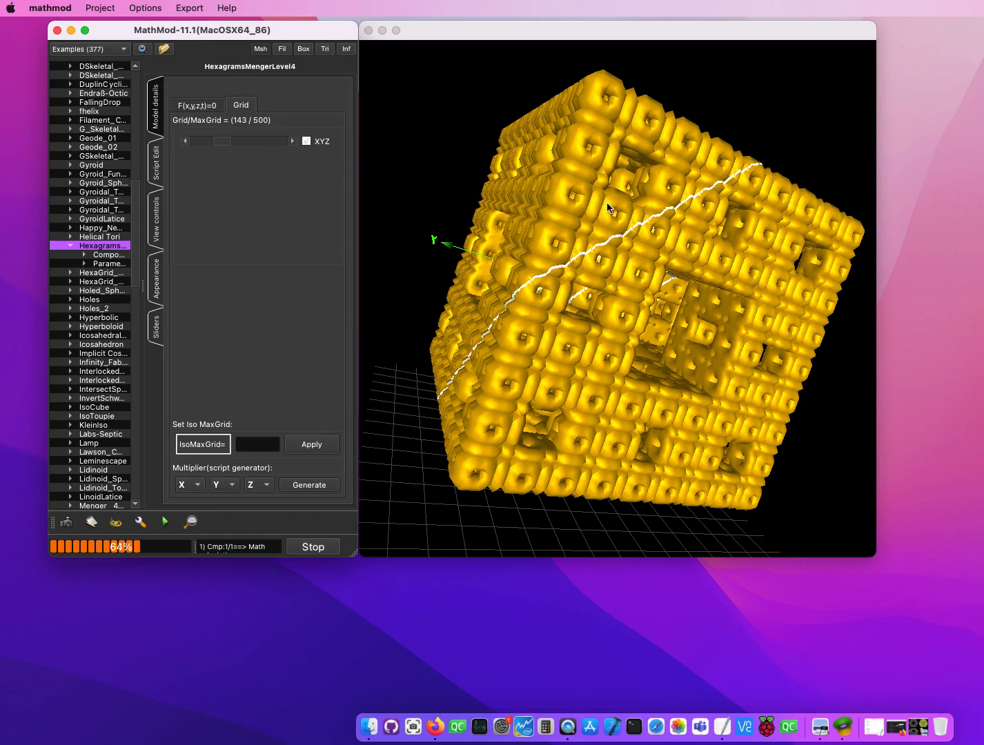
drag(639, 209, 522, 208)
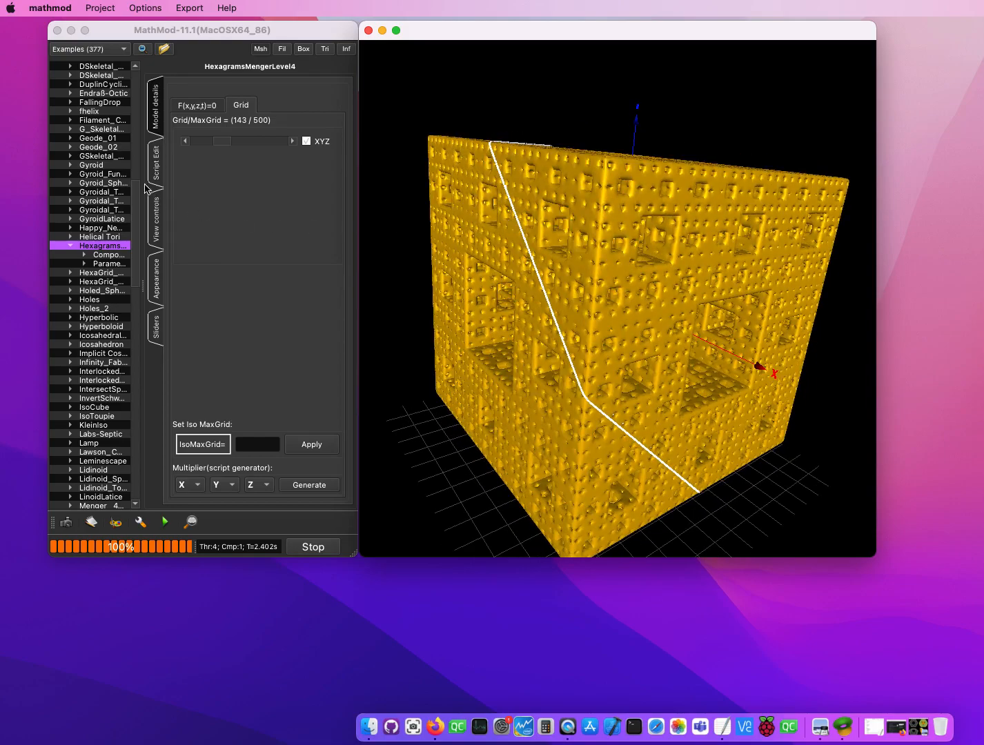
Examine the refined Menger sponge and the white cutting line across its faces from several sides
drag(638, 164, 614, 180)
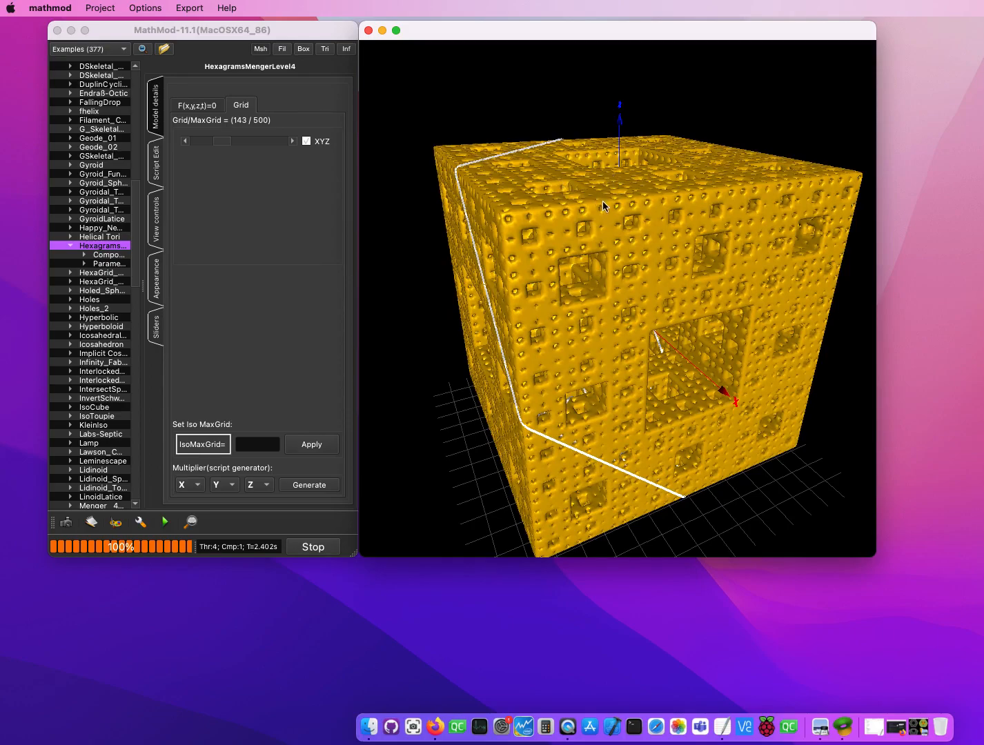
mouse_move(555, 157)
mouse_down()
mouse_move(603, 187)
mouse_move(543, 163)
mouse_up()
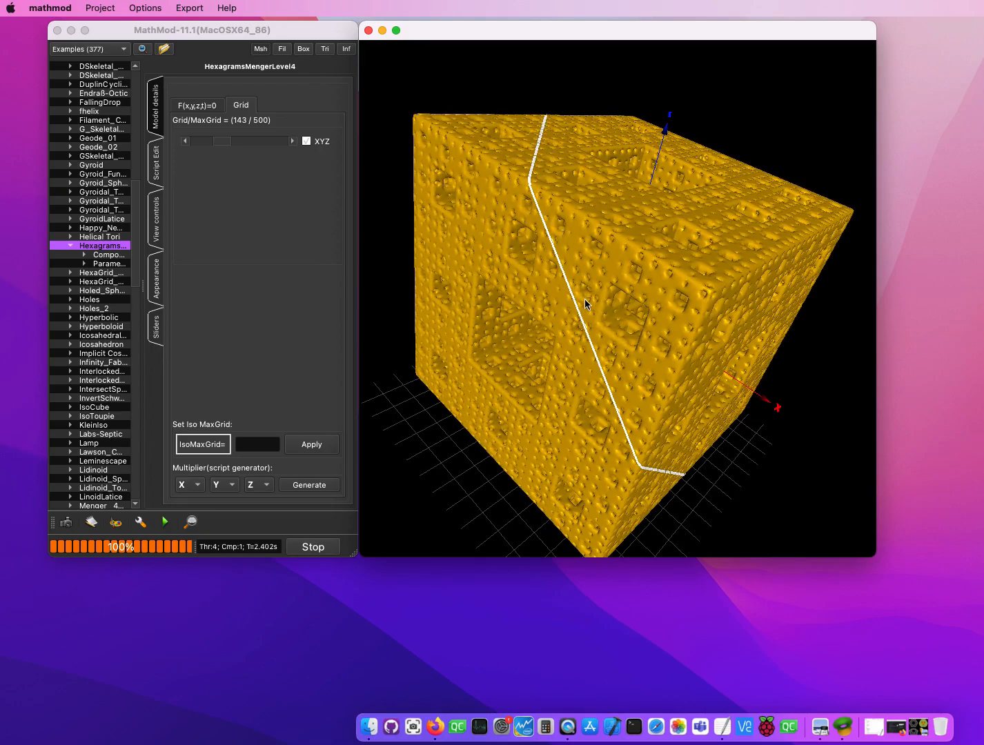
drag(629, 322, 685, 253)
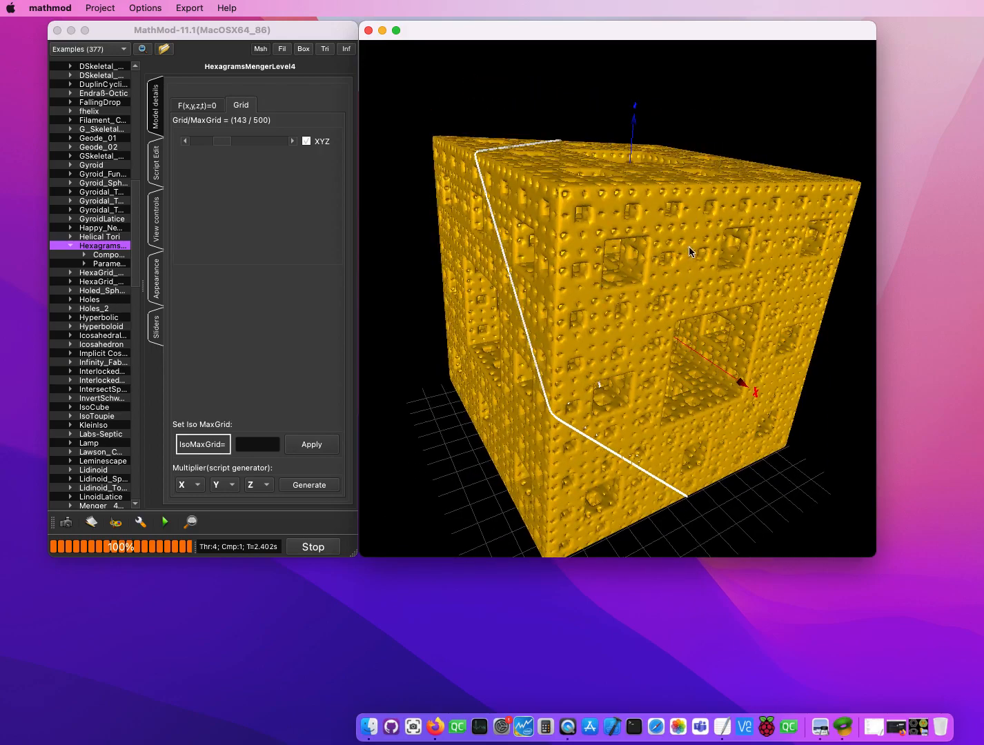
drag(538, 250, 587, 282)
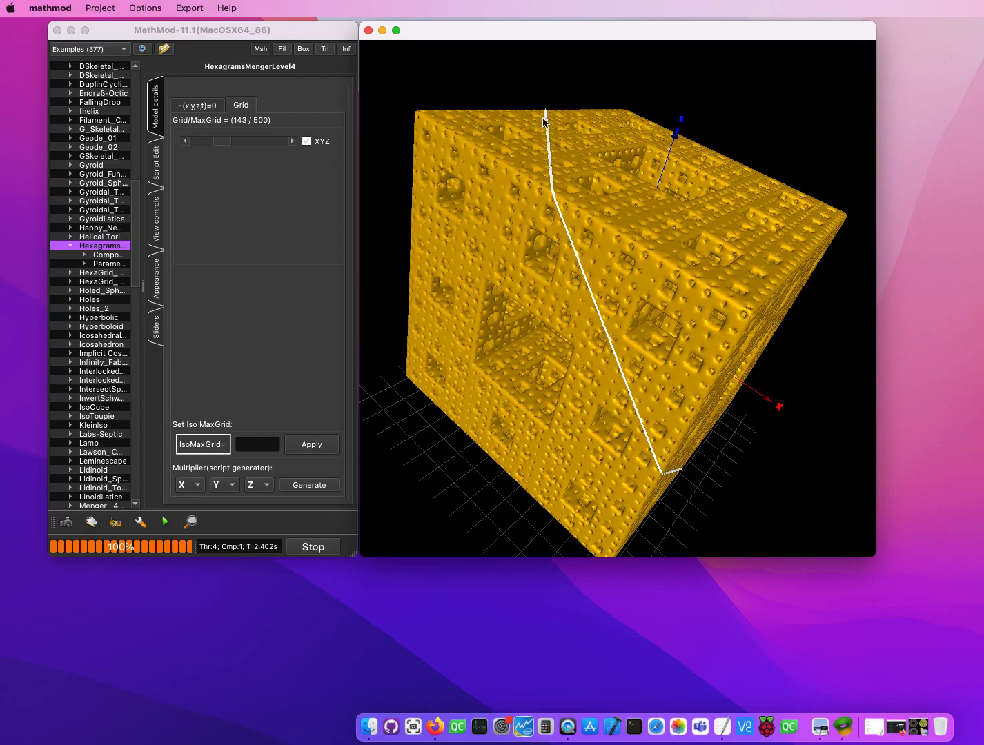
drag(563, 216, 528, 204)
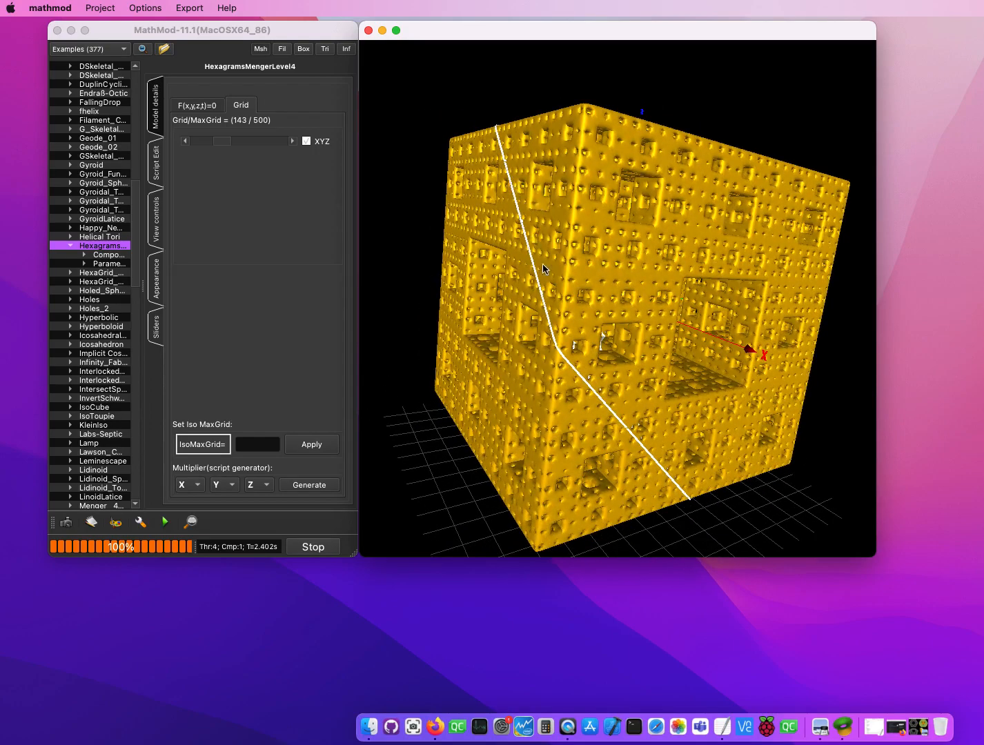
drag(690, 390, 520, 476)
drag(752, 417, 702, 488)
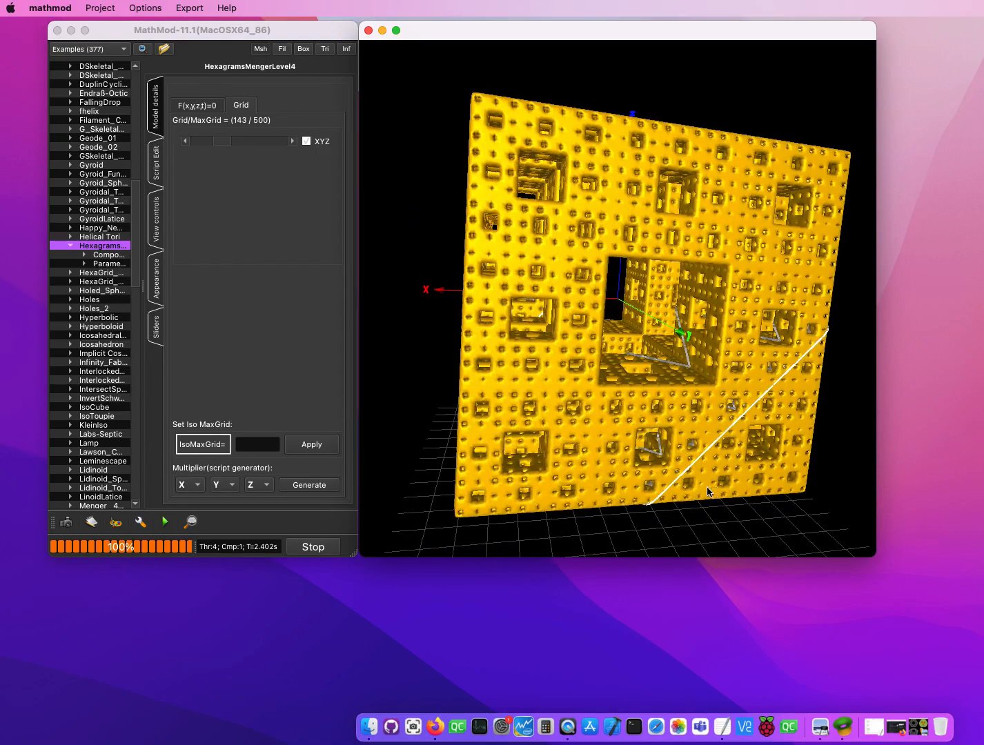
drag(748, 362, 584, 266)
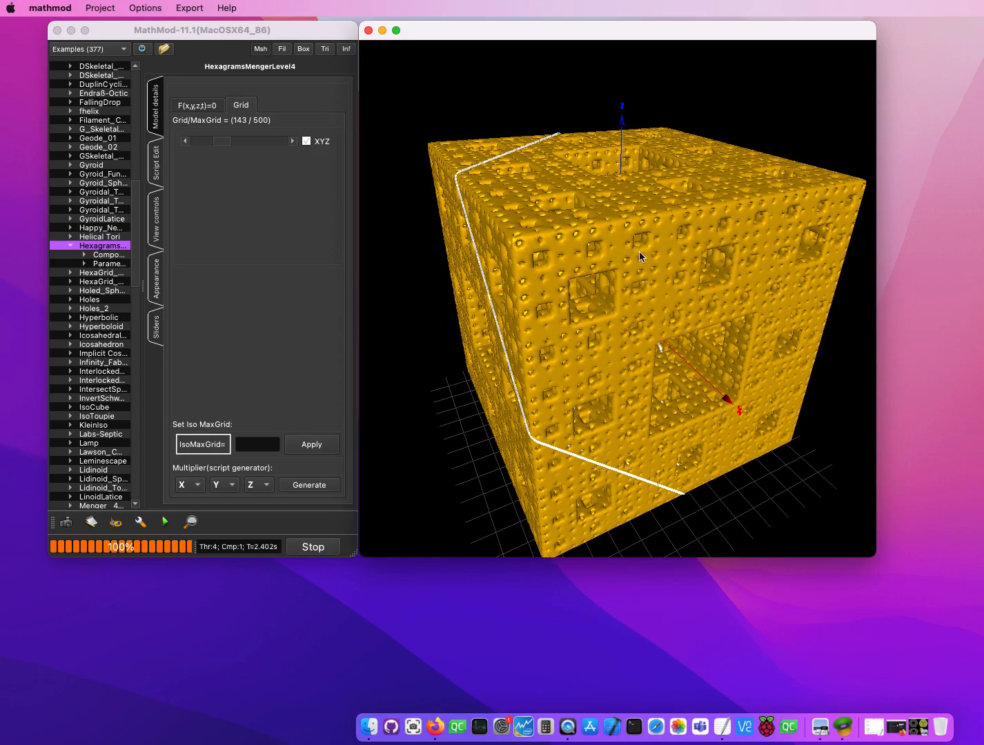
drag(637, 234, 643, 214)
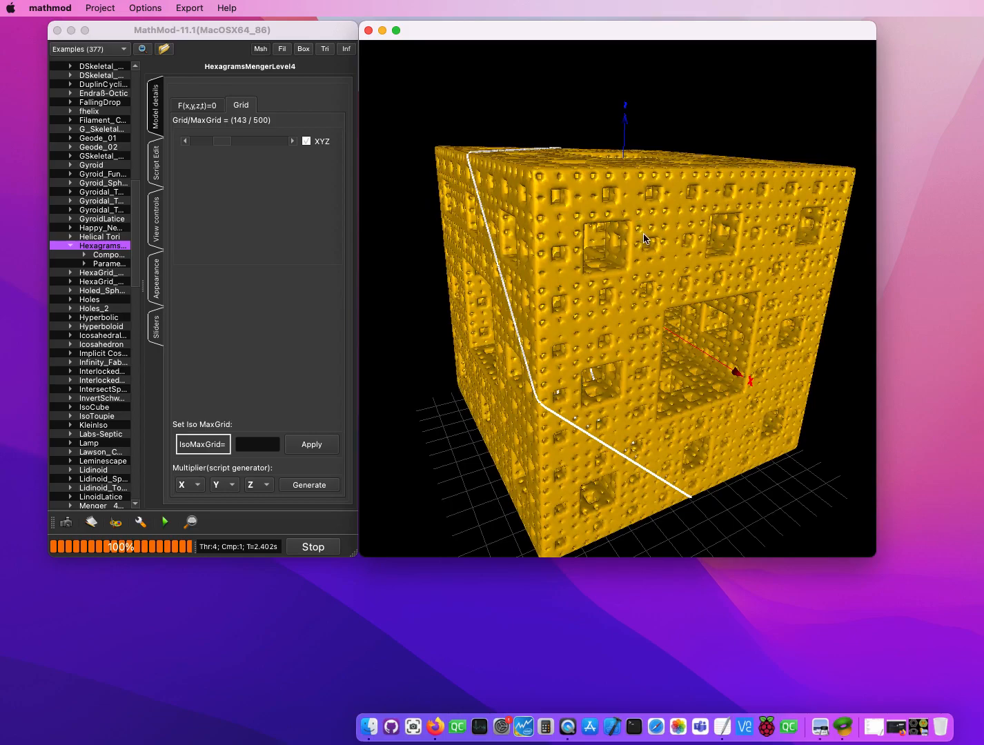
Hide the filled triangles of the CND part in the condition view settings to expose the sponge's diagonal cross-section
click(153, 221)
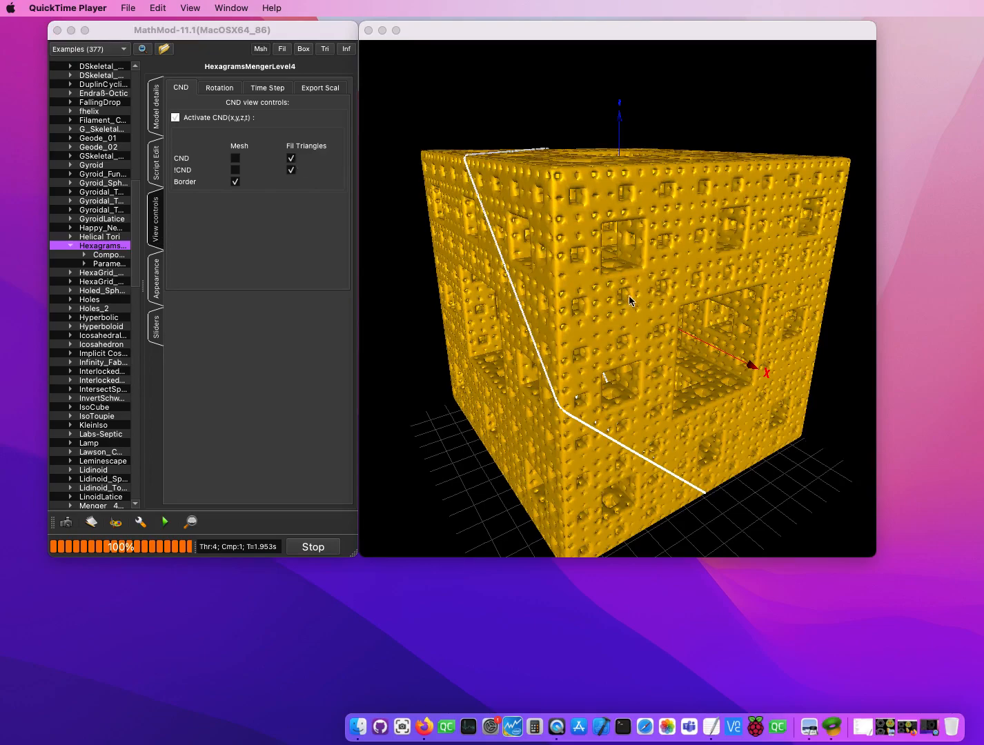
drag(652, 271, 643, 280)
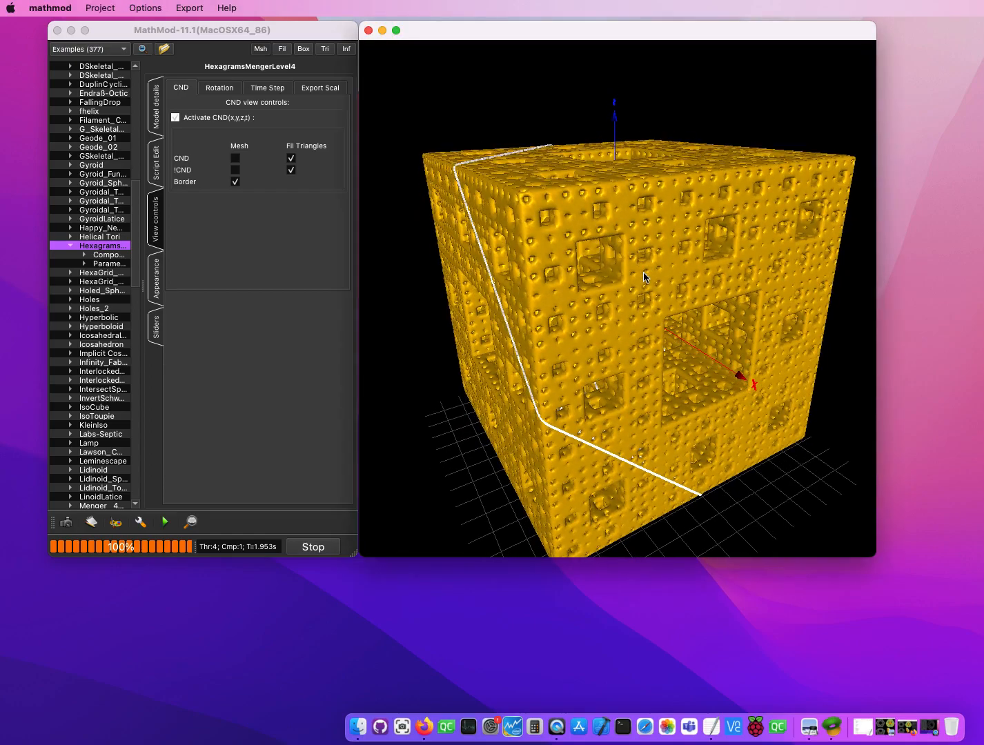
click(292, 158)
drag(504, 307, 568, 200)
drag(588, 200, 524, 257)
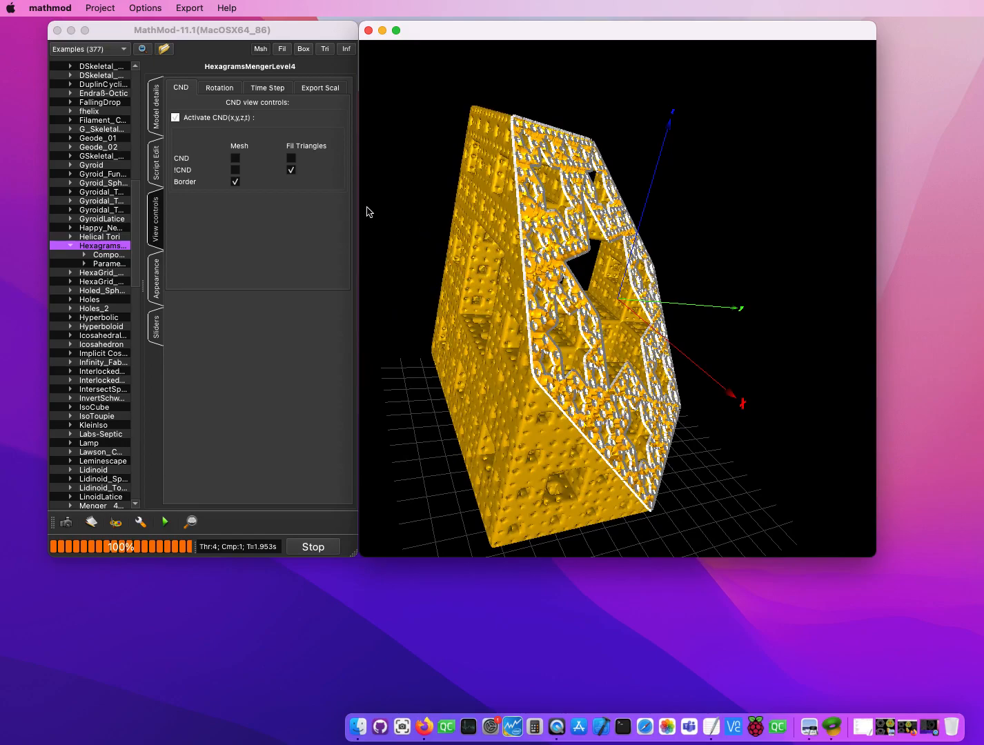
Hide the filled triangles of the !CND part so only the border curves of the cut are drawn
click(291, 172)
drag(674, 255, 218, 167)
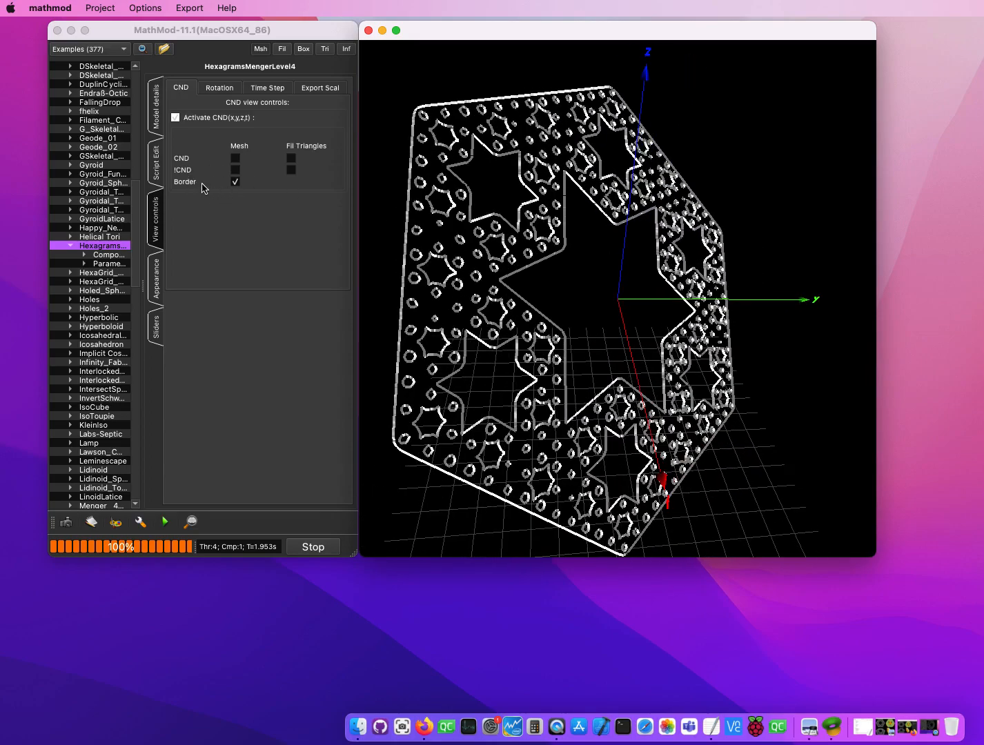
drag(485, 242, 602, 253)
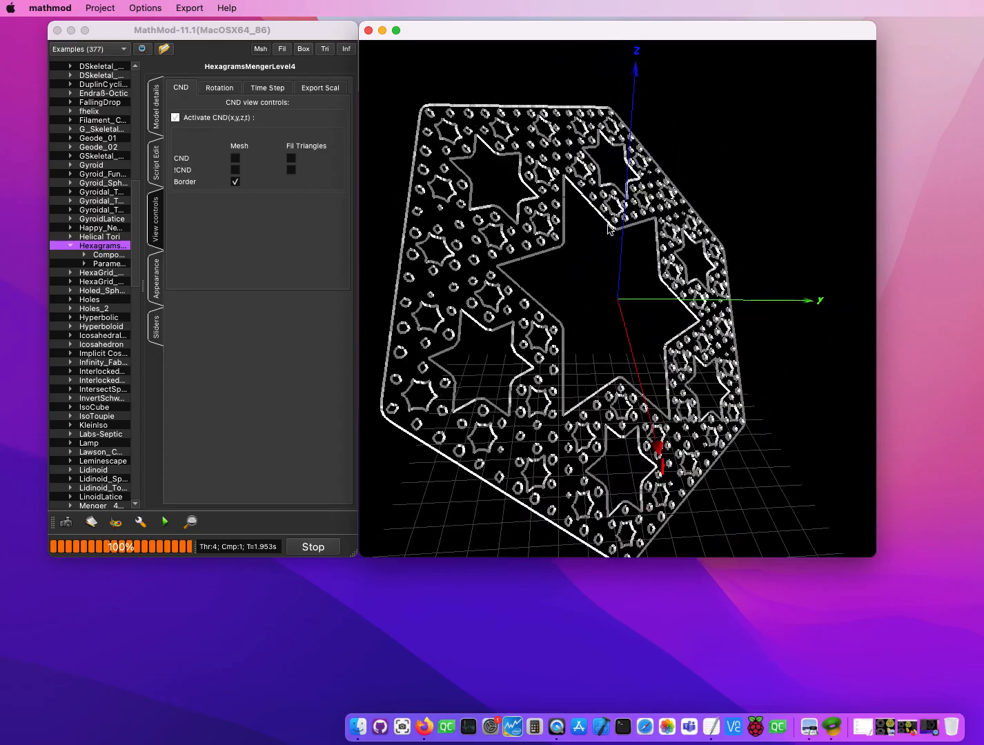
drag(610, 235, 570, 240)
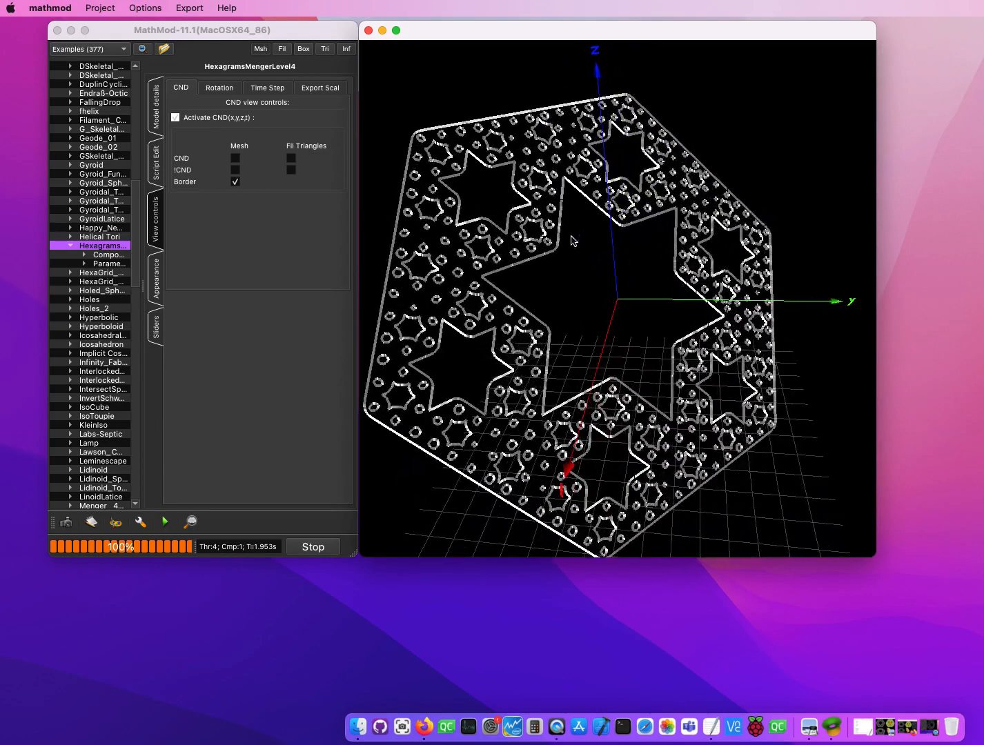
Turn the border curves off and back on
click(235, 183)
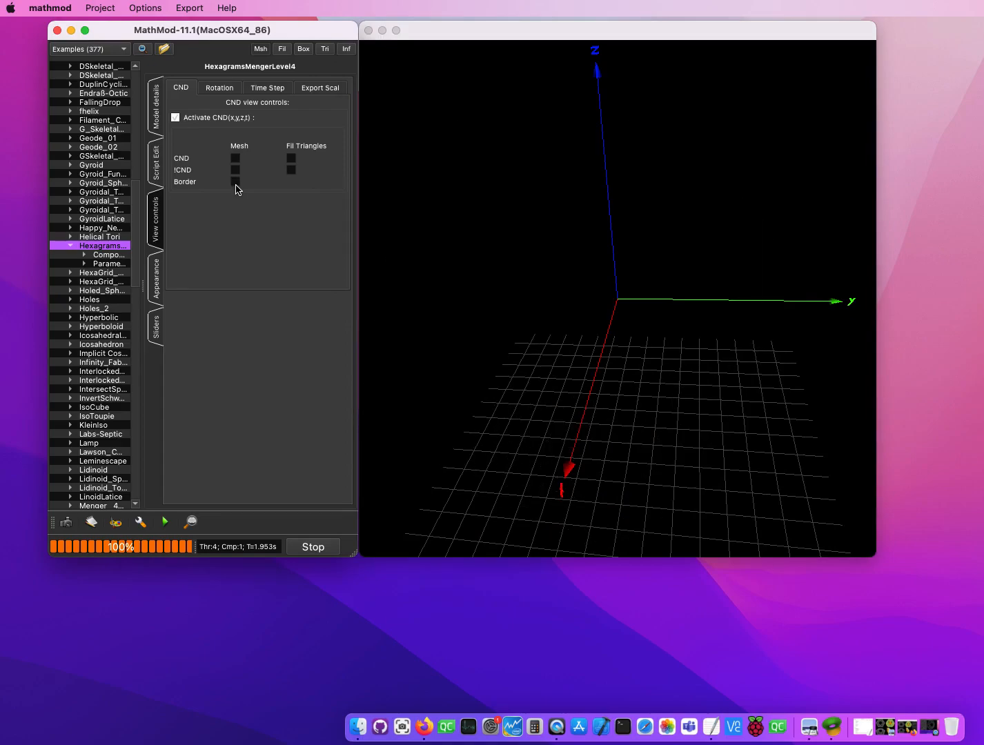
drag(581, 221, 548, 208)
drag(475, 194, 566, 187)
drag(710, 292, 599, 197)
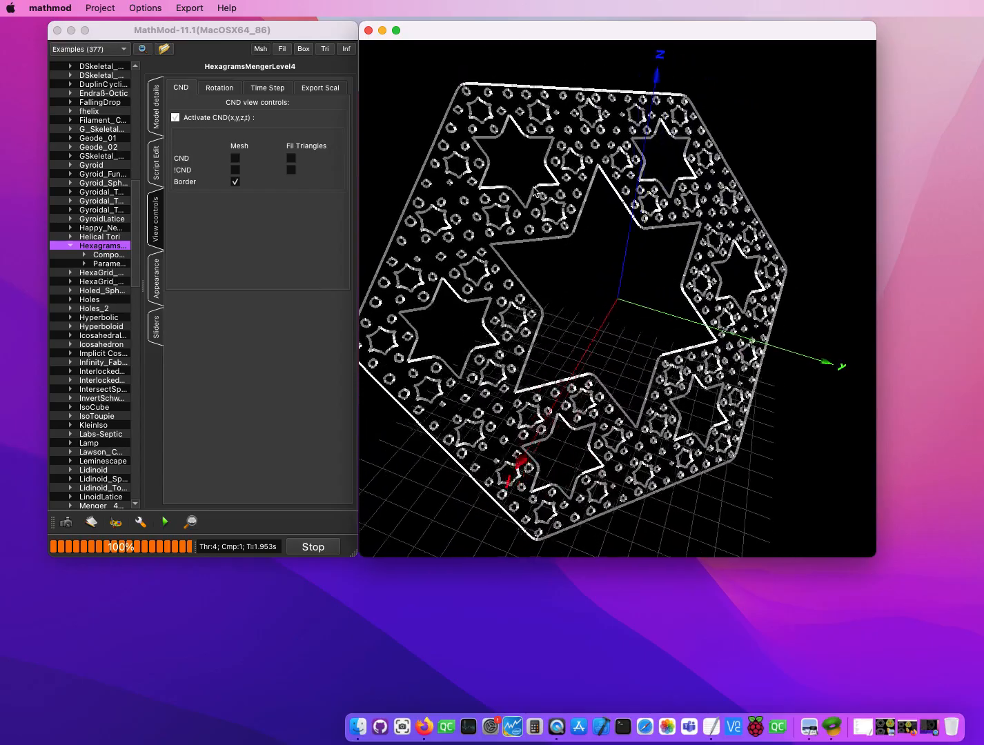
Examine the hexagram pattern of the border curves from several angles, ending with a view straight onto the hexagonal section
drag(496, 180, 550, 267)
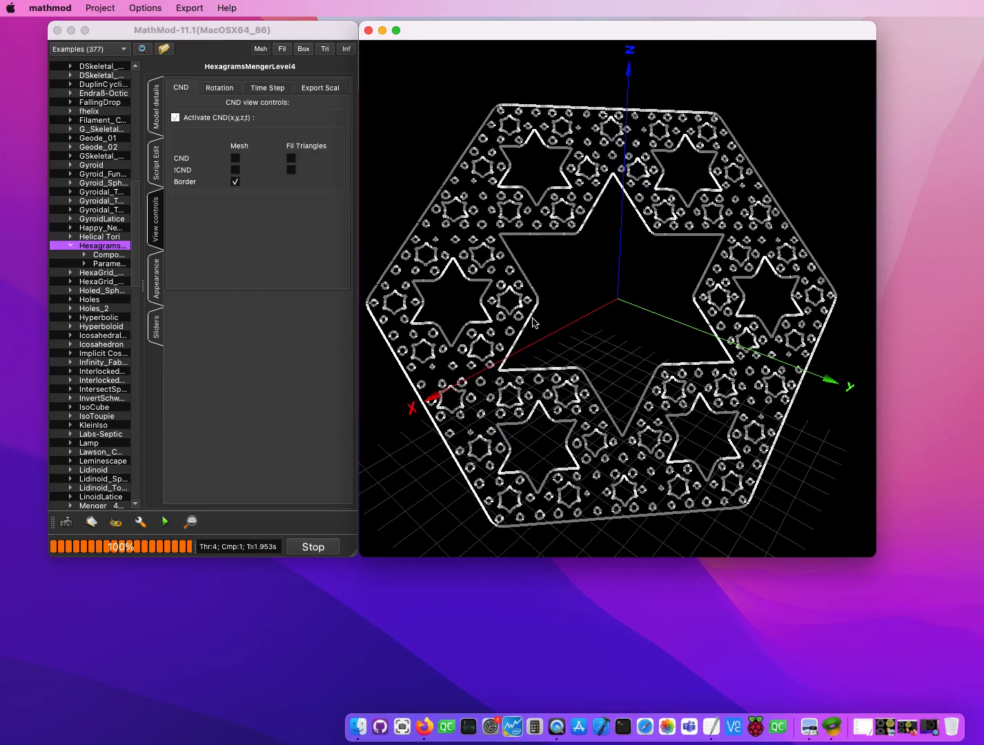
drag(534, 320, 527, 336)
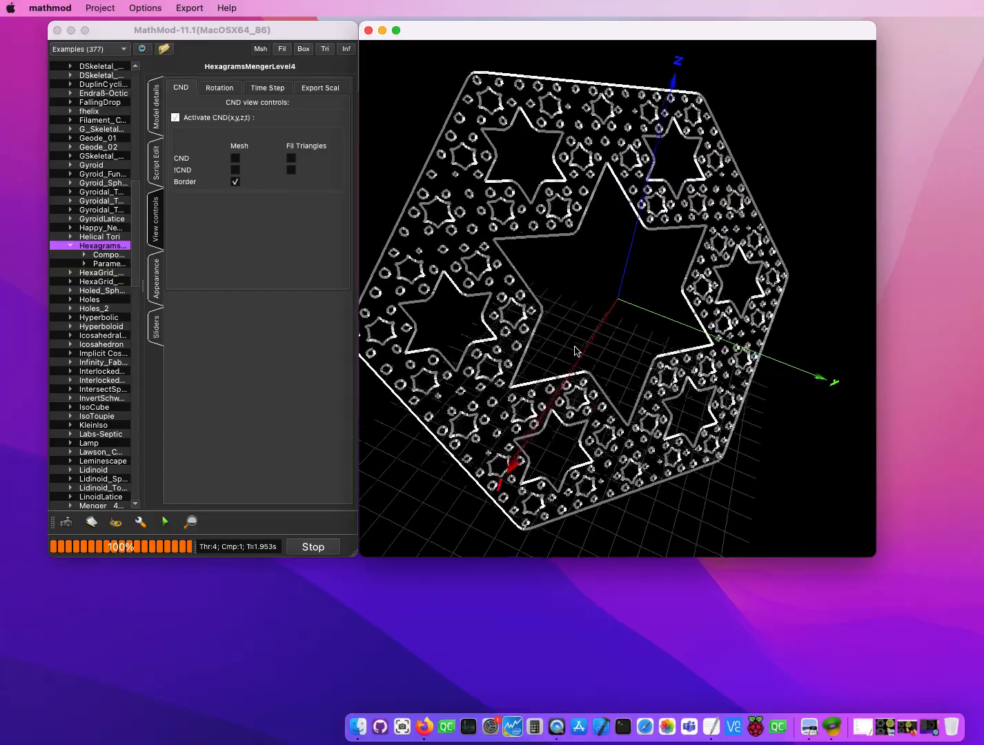
drag(537, 309, 545, 370)
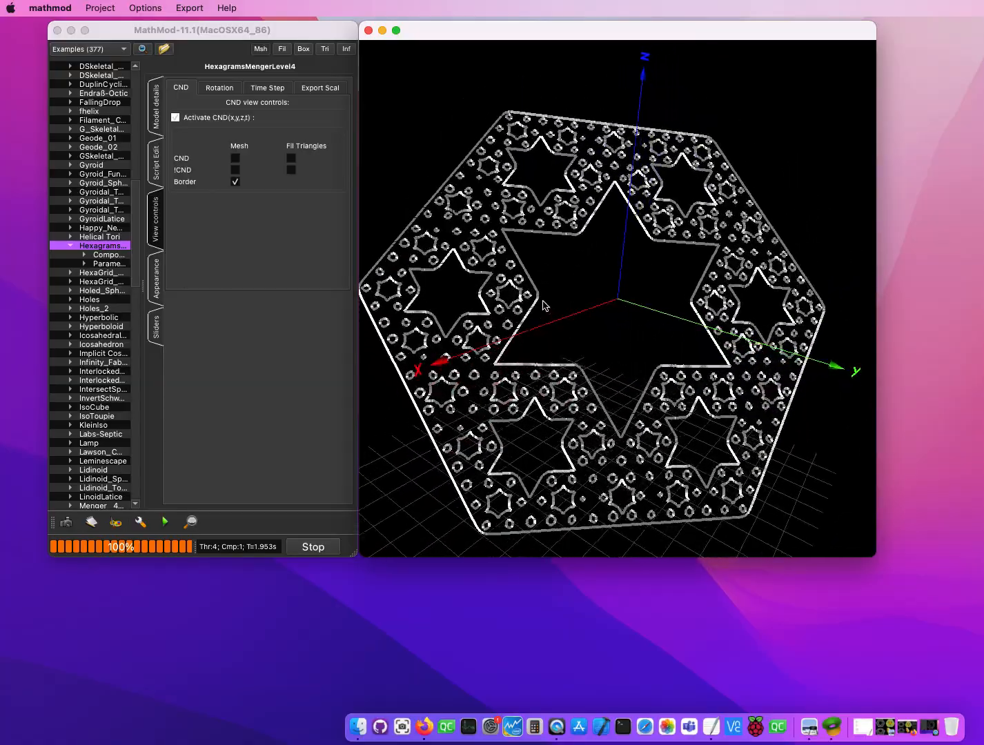
drag(535, 298, 527, 344)
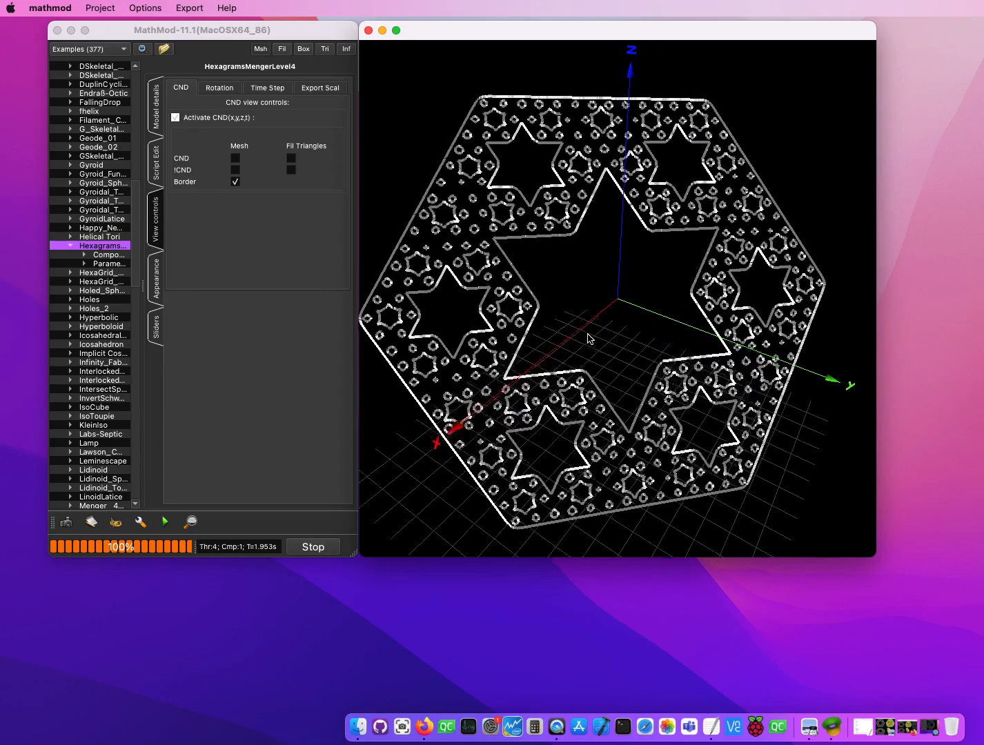
drag(588, 325, 617, 368)
drag(771, 292, 618, 265)
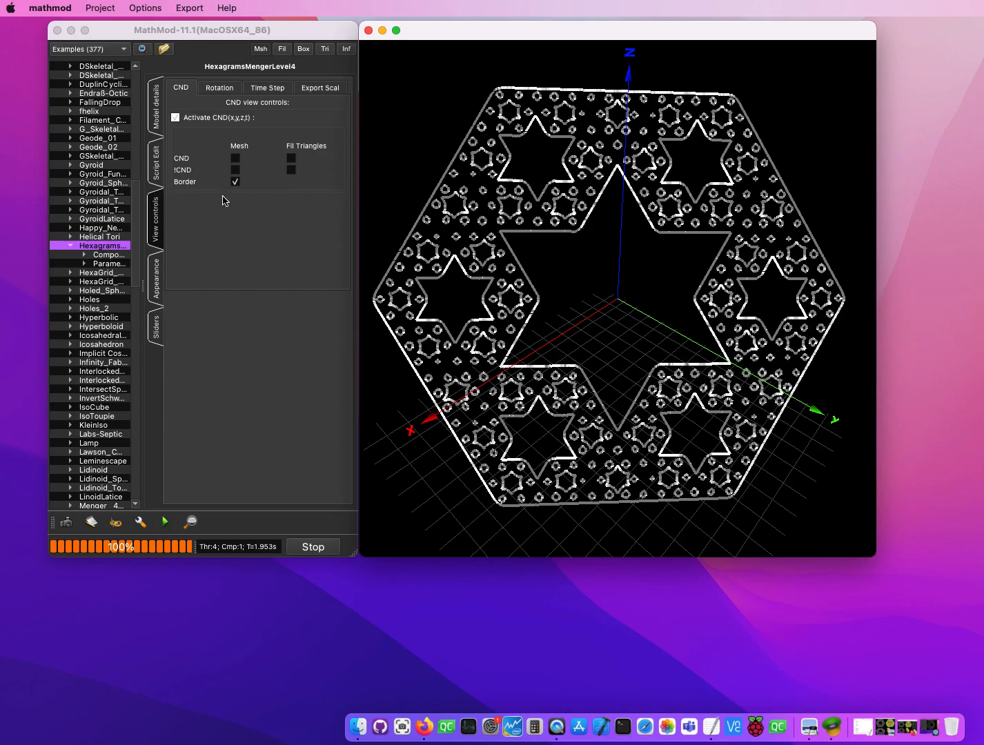
Reload the HexagramsMengerLevel4 example and show the filled triangles of both the CND and !CND parts
click(119, 250)
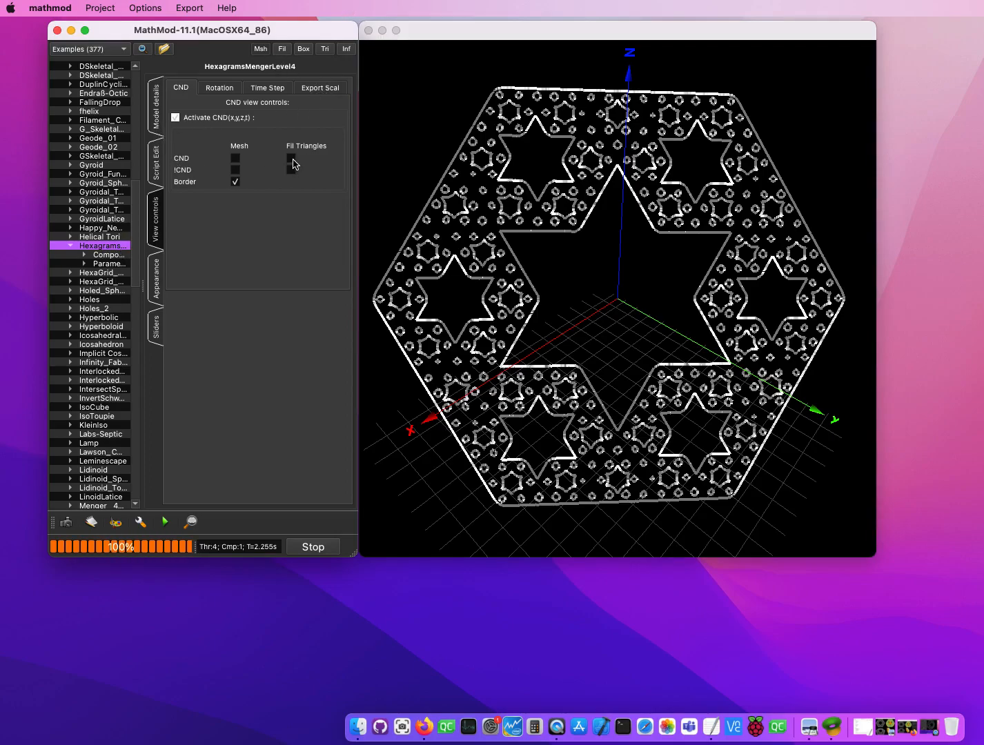
click(291, 158)
click(291, 170)
click(599, 264)
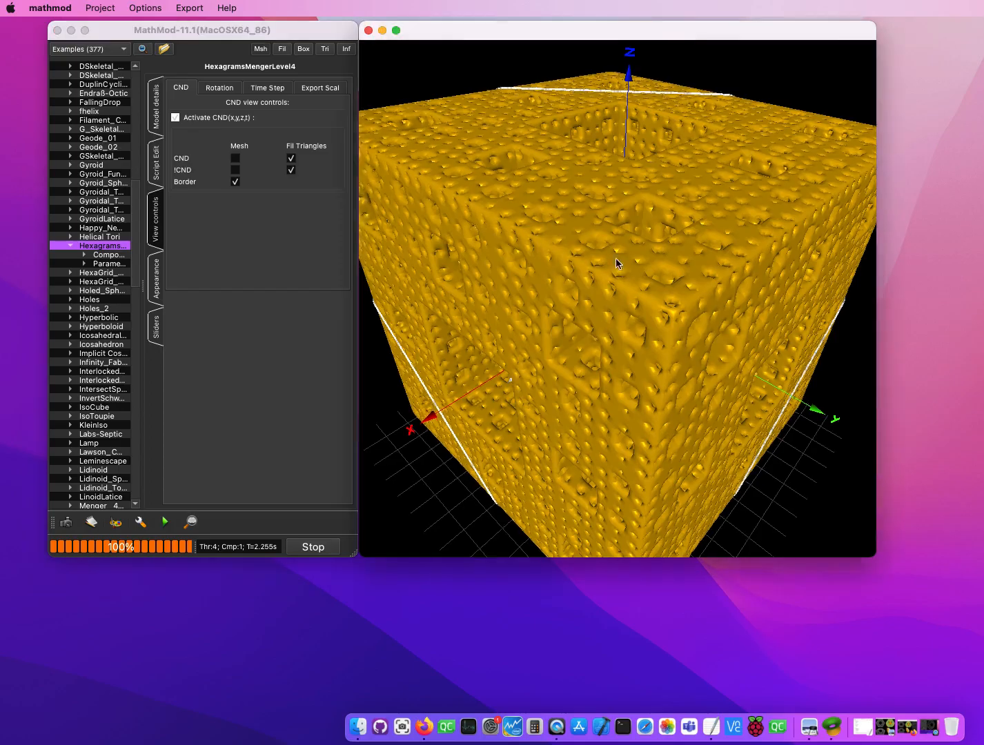
scroll(539, 183, up, 5)
scroll(539, 183, up, 5)
scroll(681, 268, down, 10)
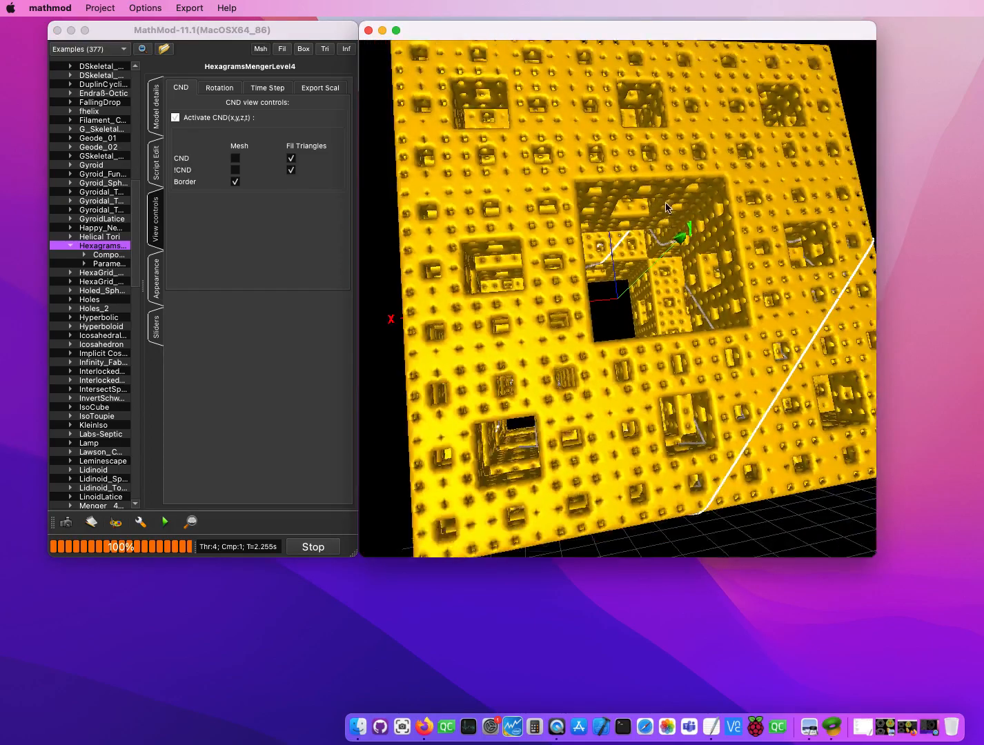
Examine the full sponge from several angles, following the diagonal border line of the cut across its faces
drag(676, 213, 692, 255)
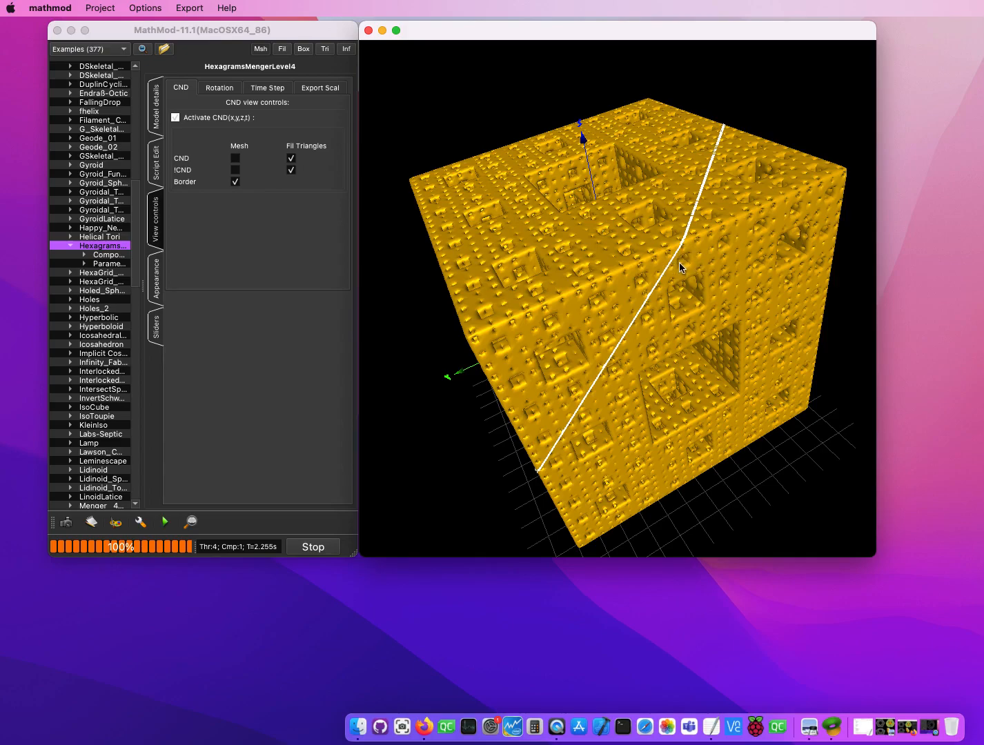
drag(698, 250, 706, 237)
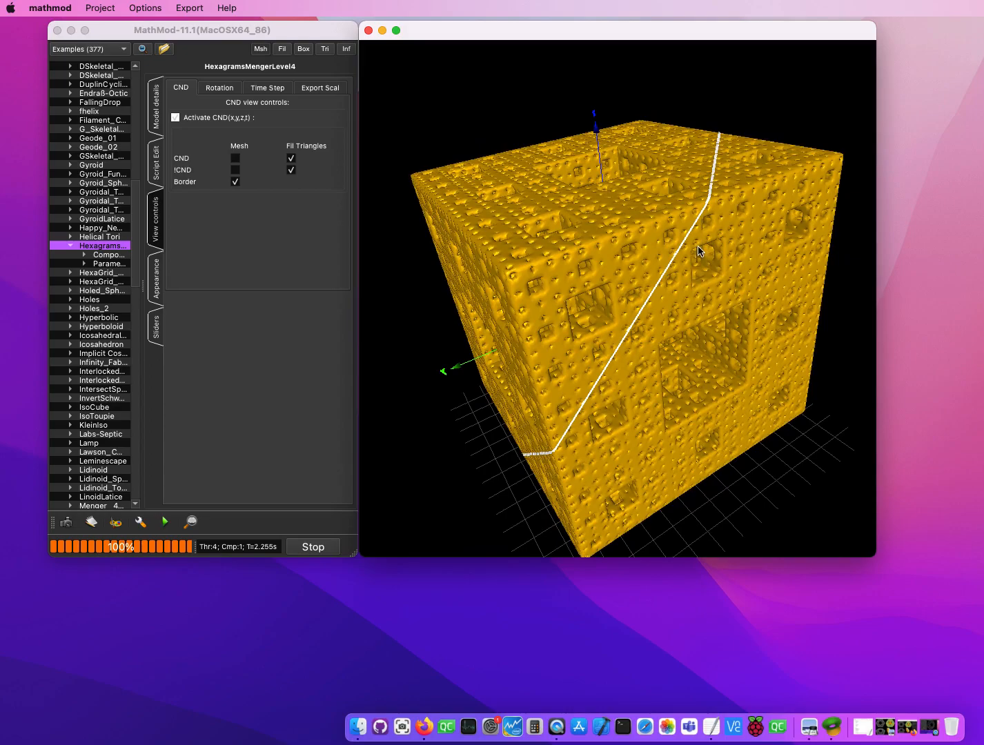
drag(652, 261, 667, 261)
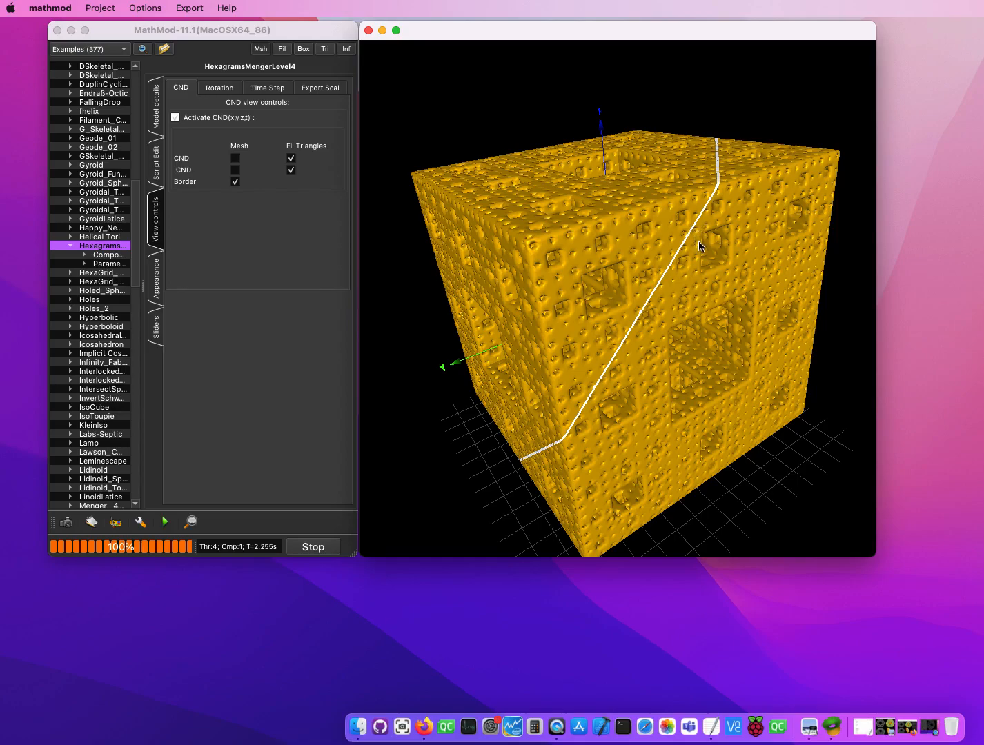
drag(692, 241, 678, 246)
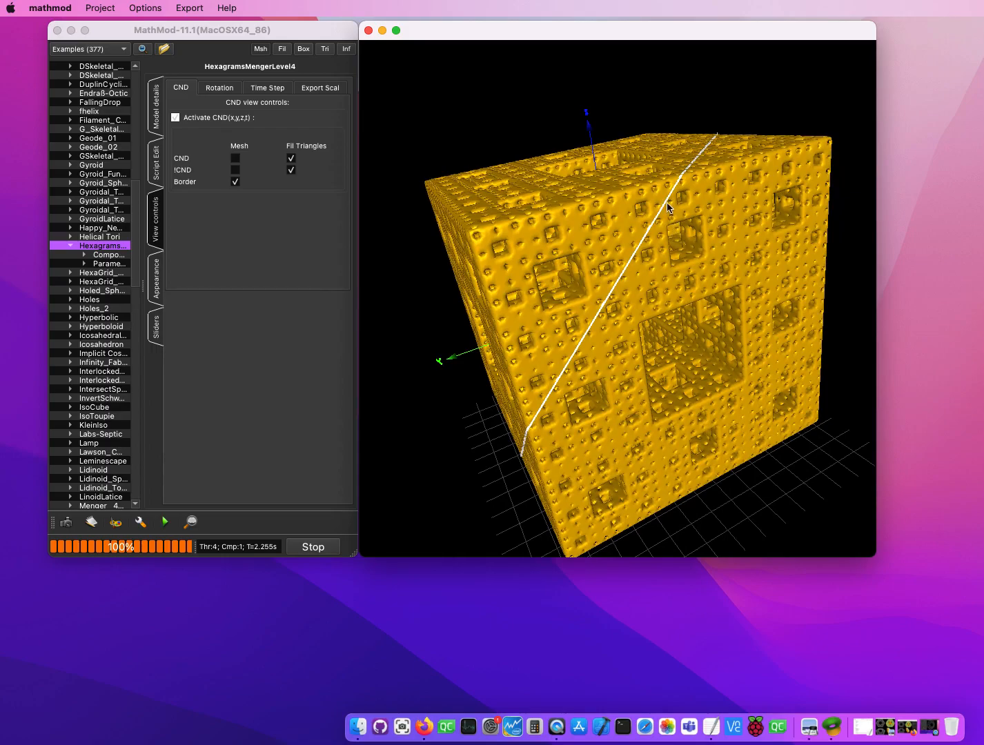
scroll(664, 207, up, 5)
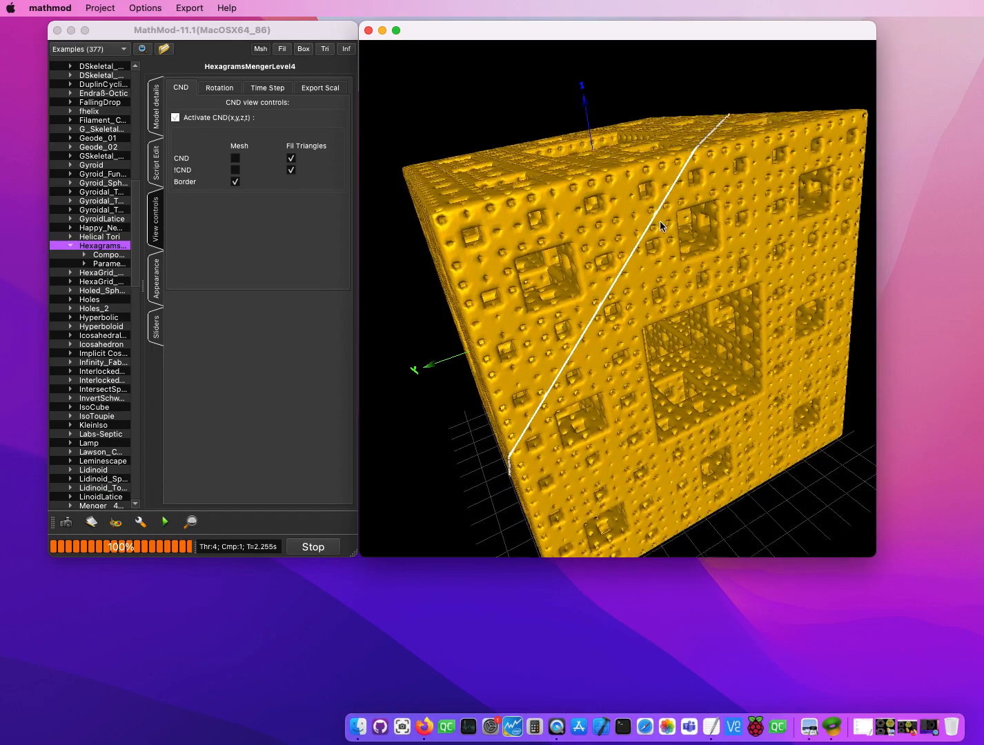
drag(664, 214, 691, 217)
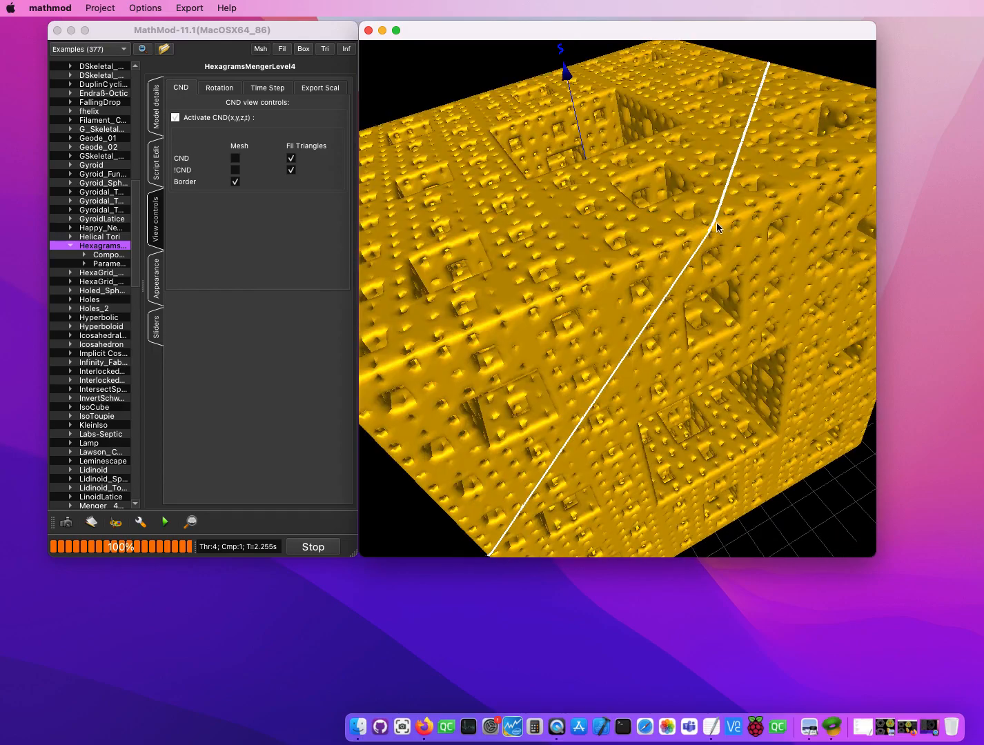
drag(709, 234, 726, 231)
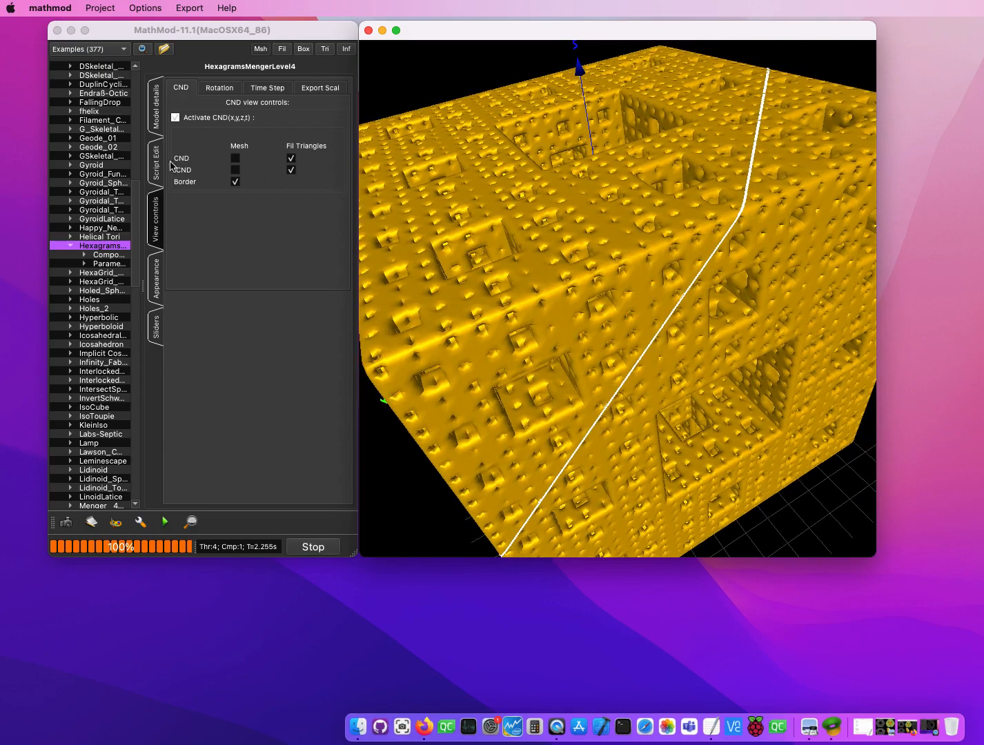
Lower the grid resolution of the sponge to 70 for X, Y and Z, and recalculate the surface
click(158, 111)
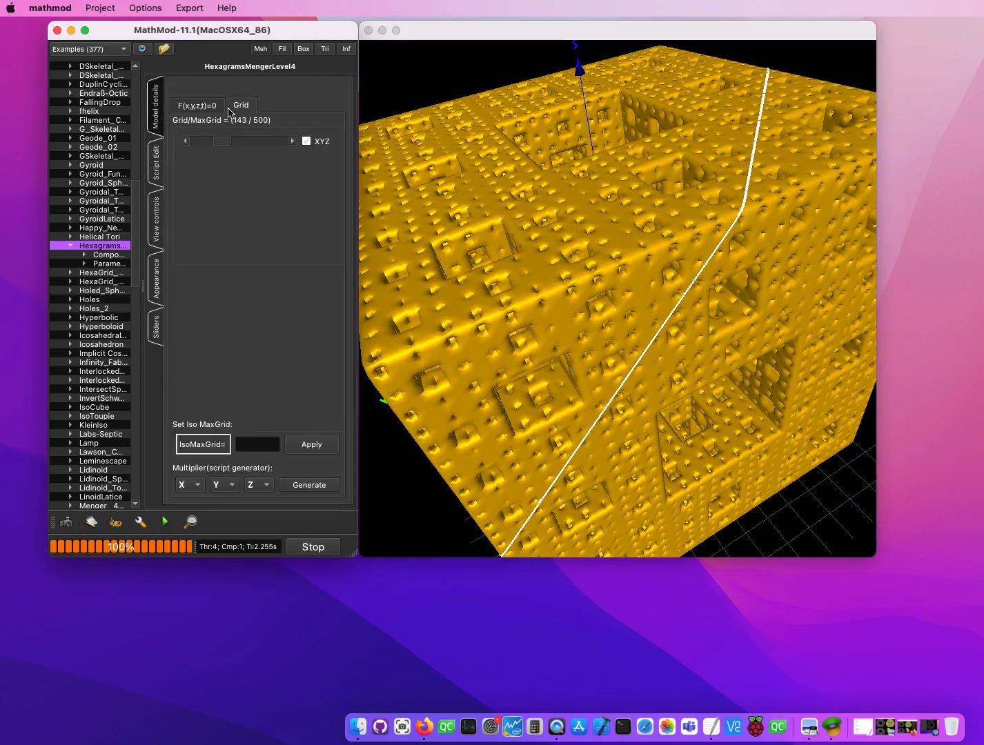
drag(229, 146, 216, 146)
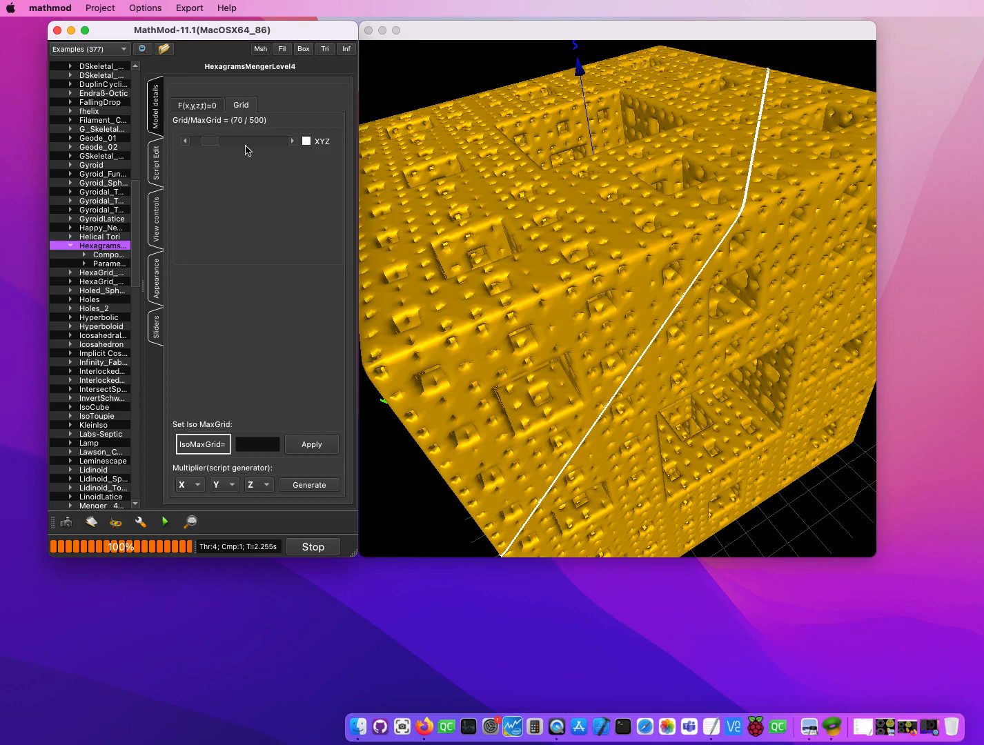
click(307, 142)
drag(552, 267, 576, 249)
drag(711, 289, 678, 259)
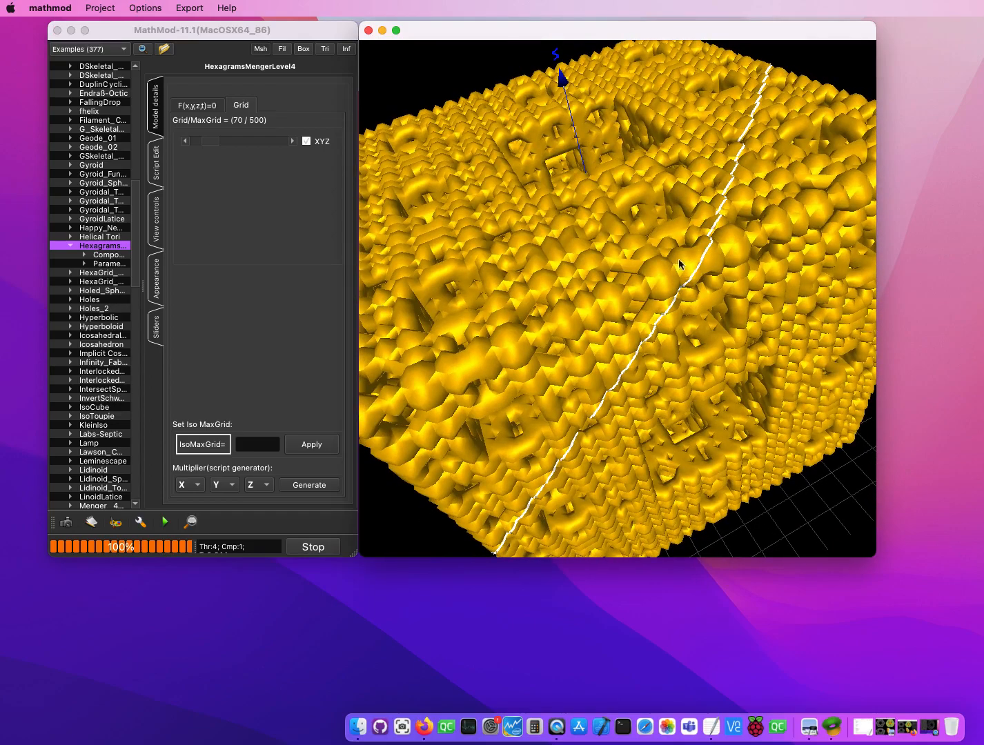
Delete the Cnd section containing "(x+y+z)> 0" from the model script and run the script
click(196, 108)
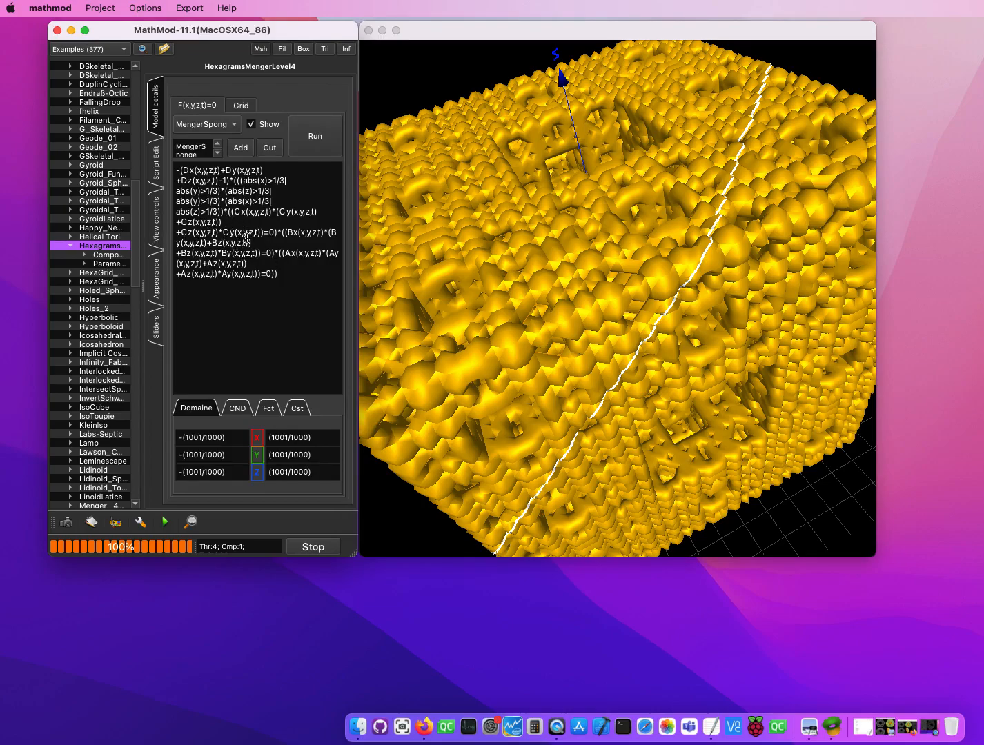
click(158, 169)
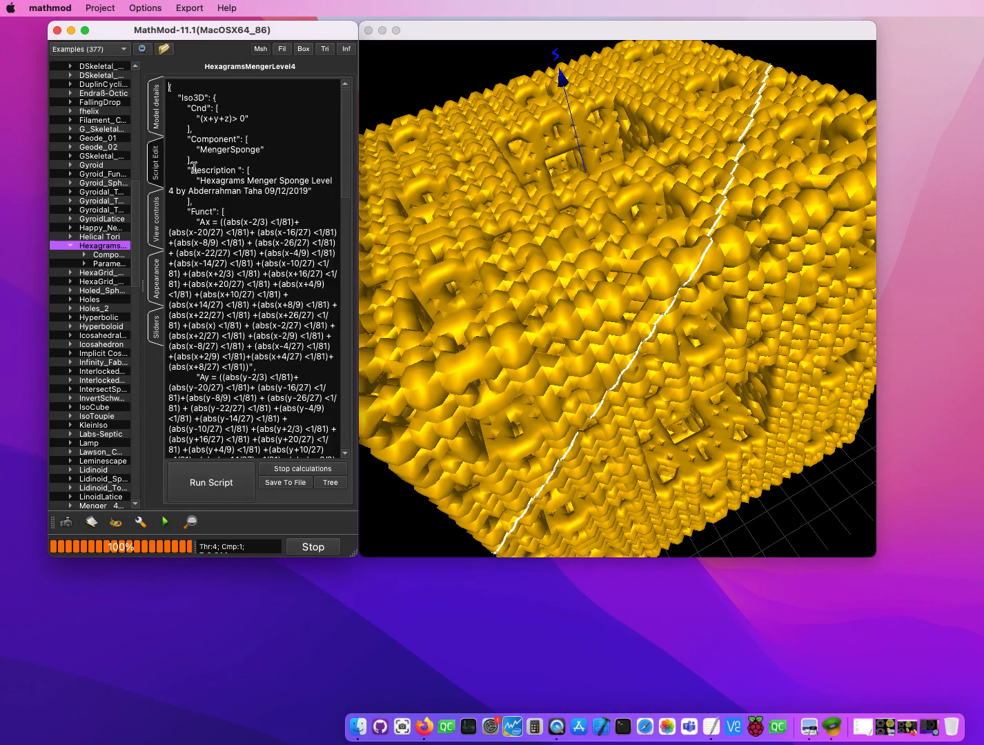
drag(204, 130, 165, 109)
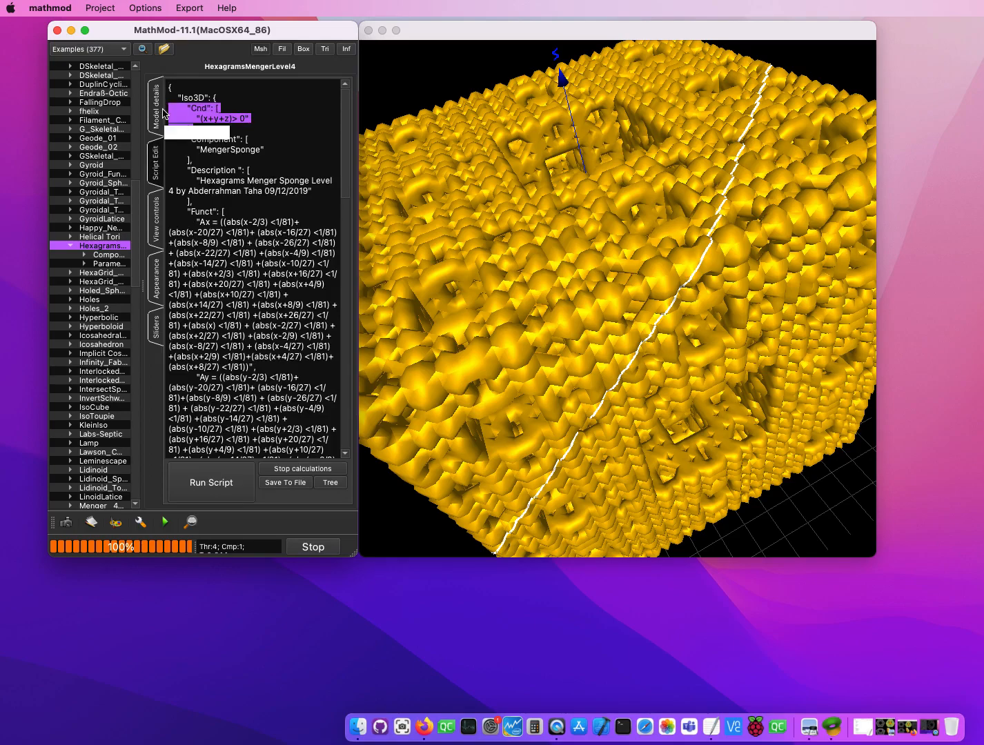
key(BackSpace)
key(BackSpace)
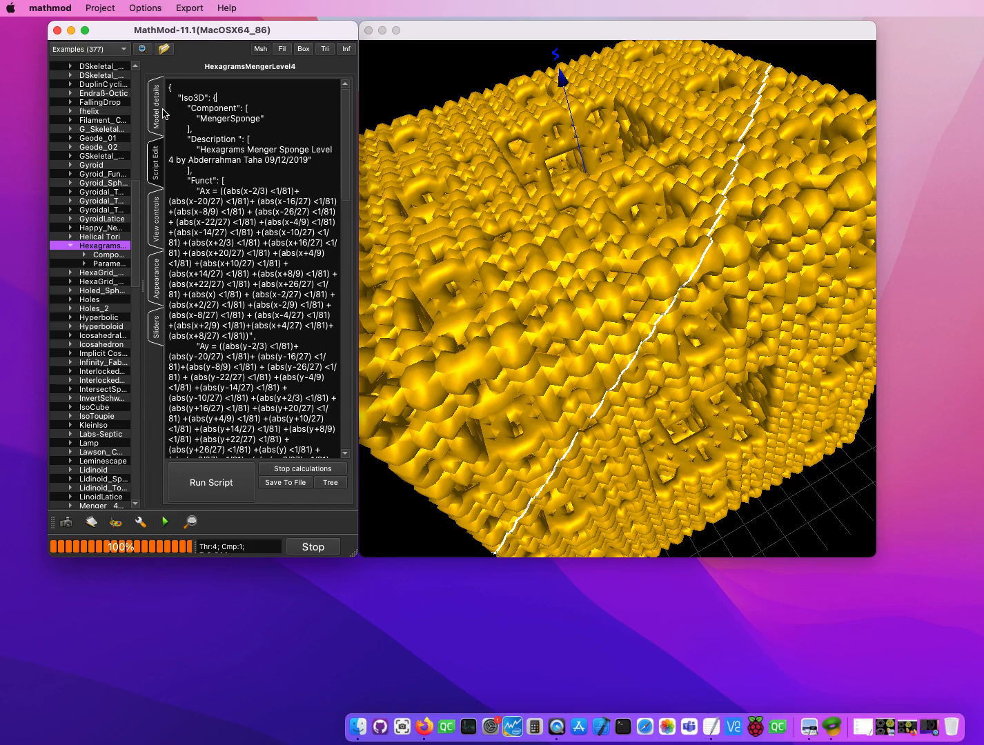
click(209, 483)
click(637, 367)
drag(636, 367, 698, 311)
Insert "if(abs(x+y+z)>0.2," at the start of the MengerSponge formula
click(155, 118)
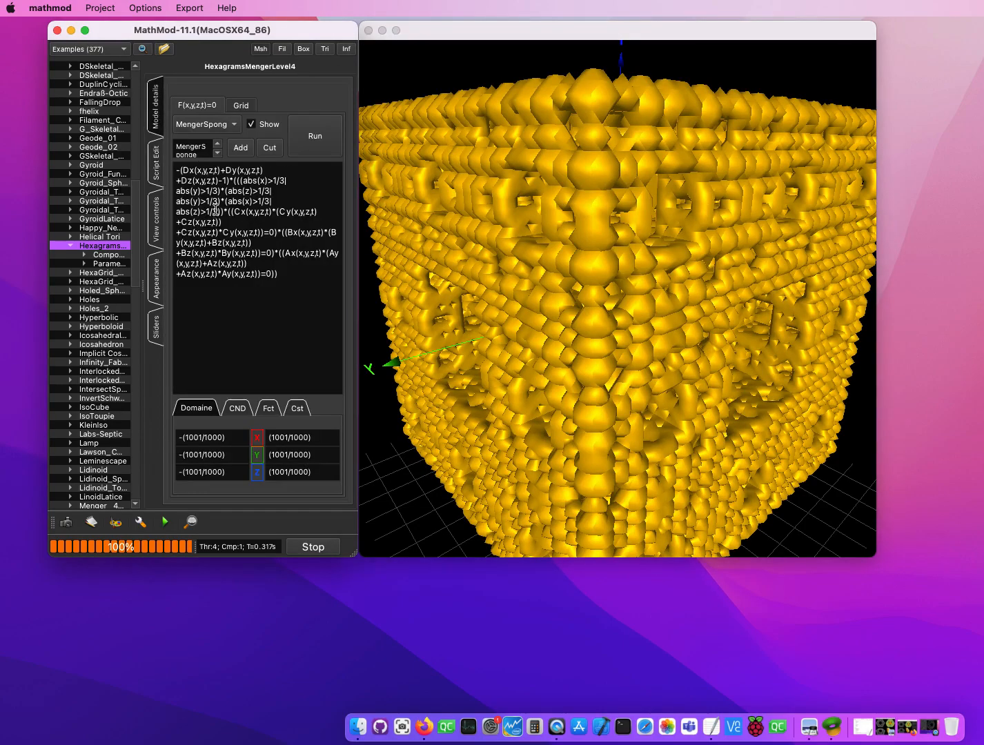
click(543, 338)
drag(543, 339, 610, 340)
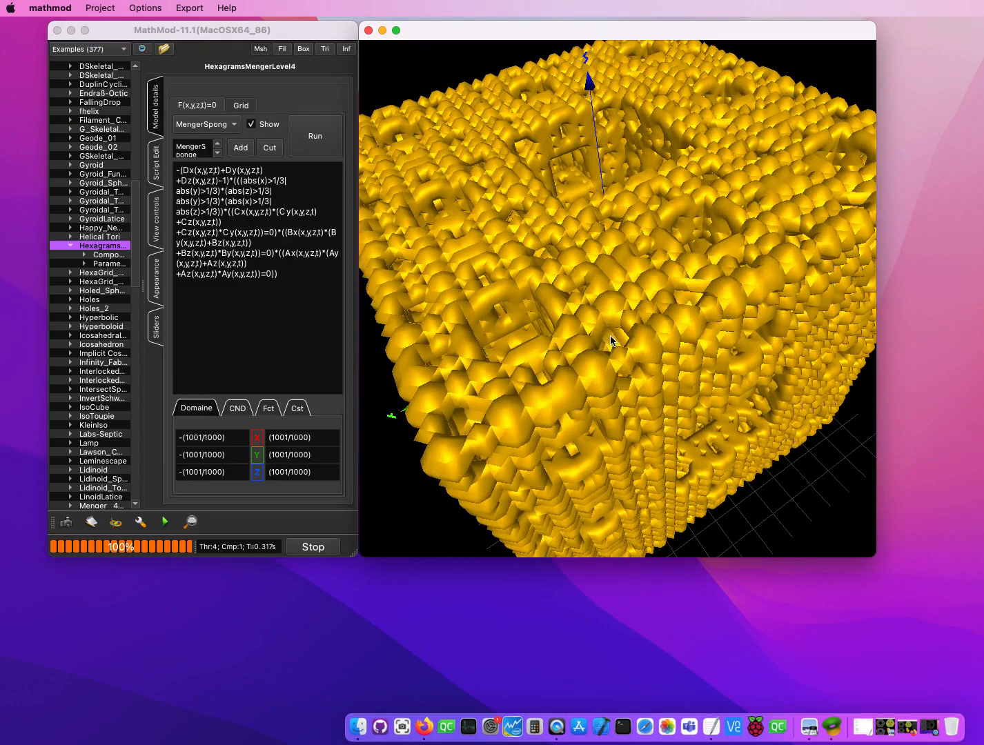
click(178, 171)
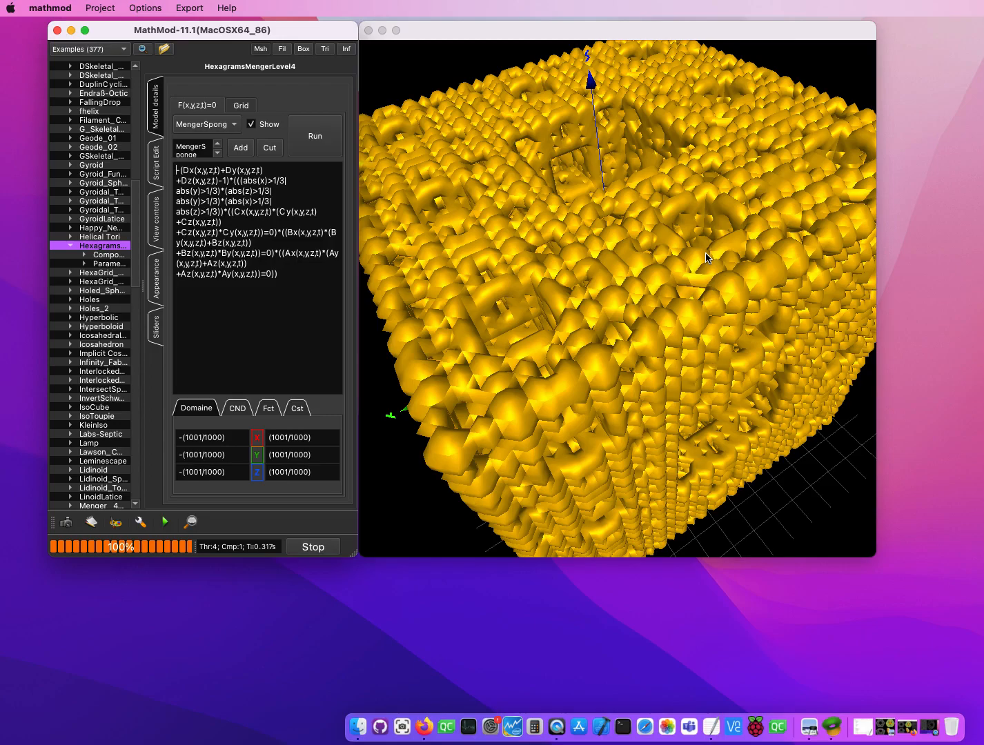
text(if)
text(()
text( ())
text(x+y)
text(+)
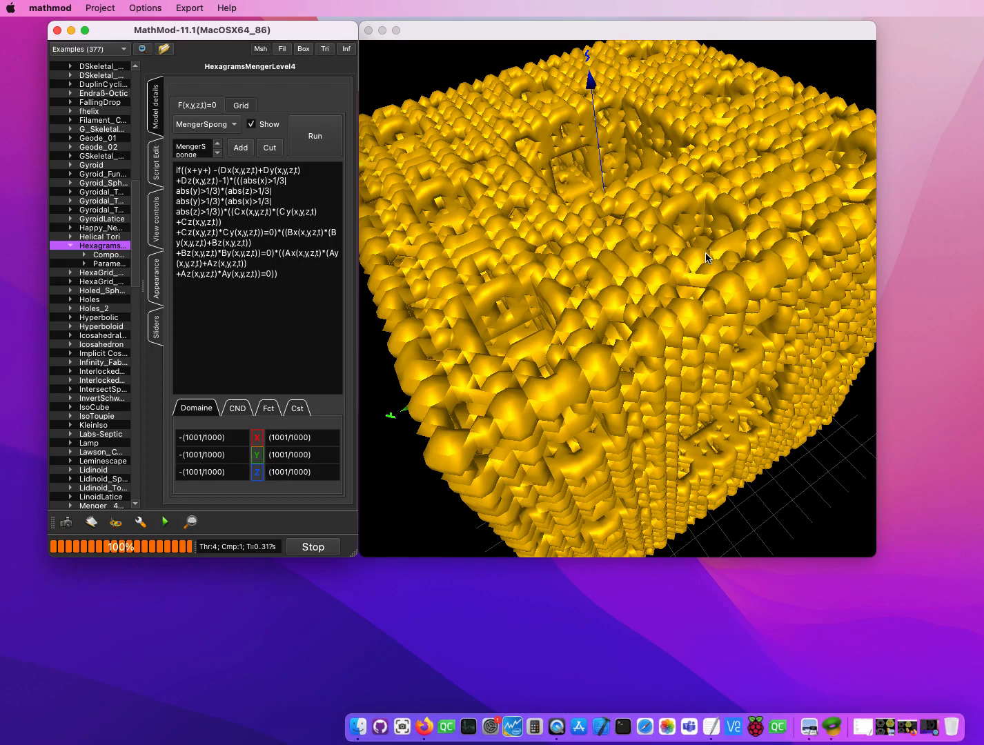
text(z)
text(abs)
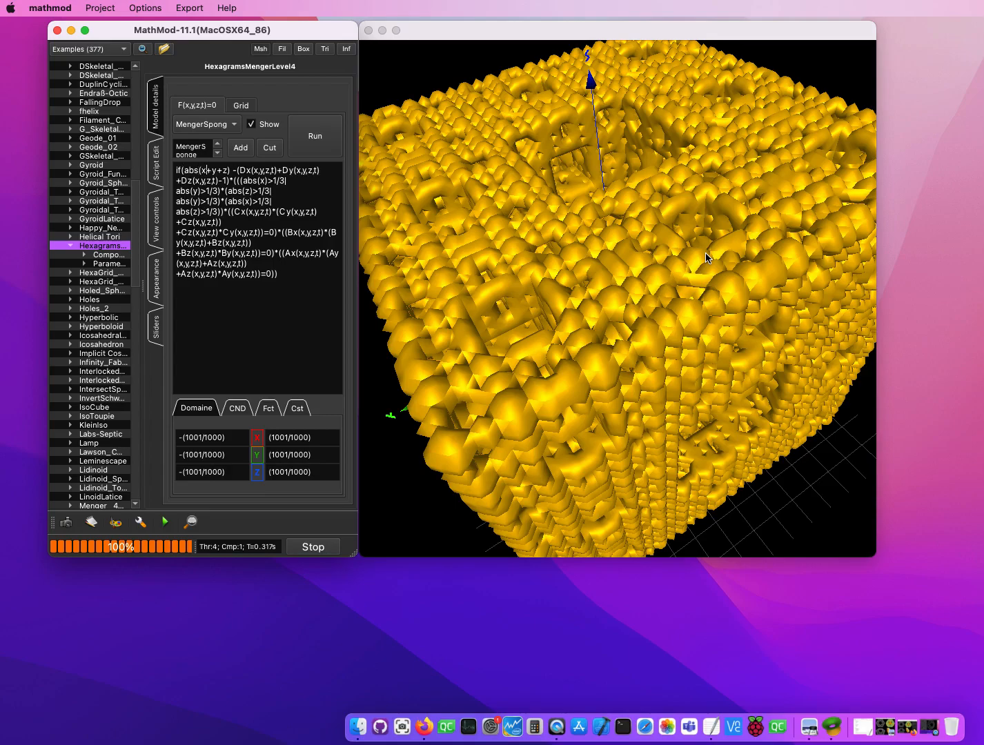
text(>0.2,)
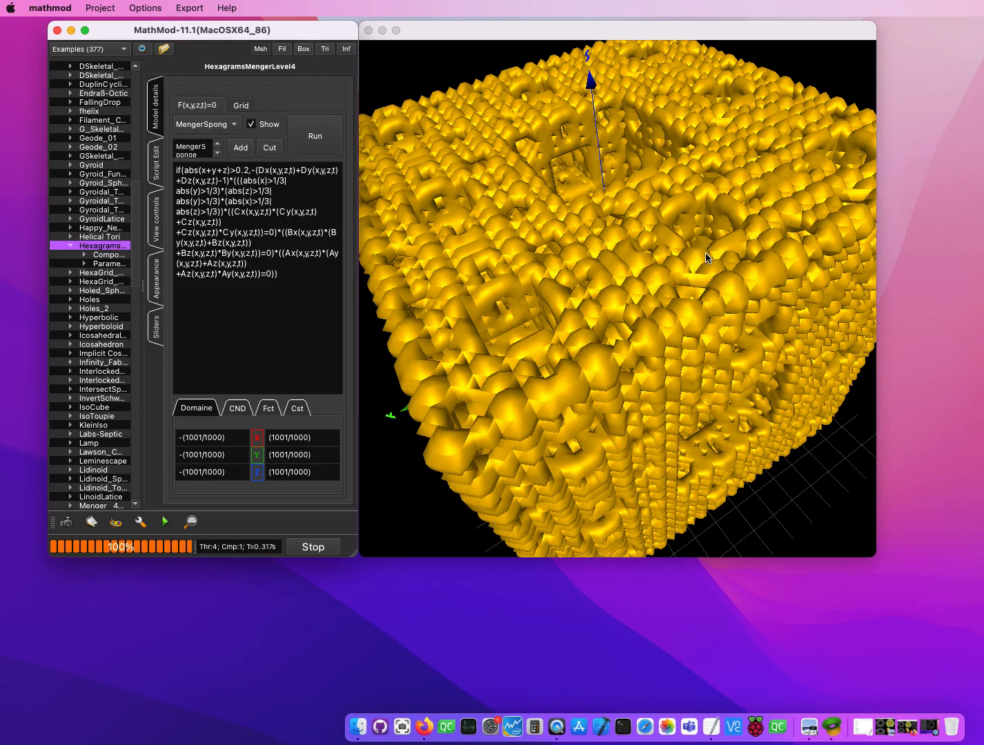
Close the conditional with ",0)" at the end of the formula, run it, and inspect the gap in the sponge
click(291, 295)
click(321, 143)
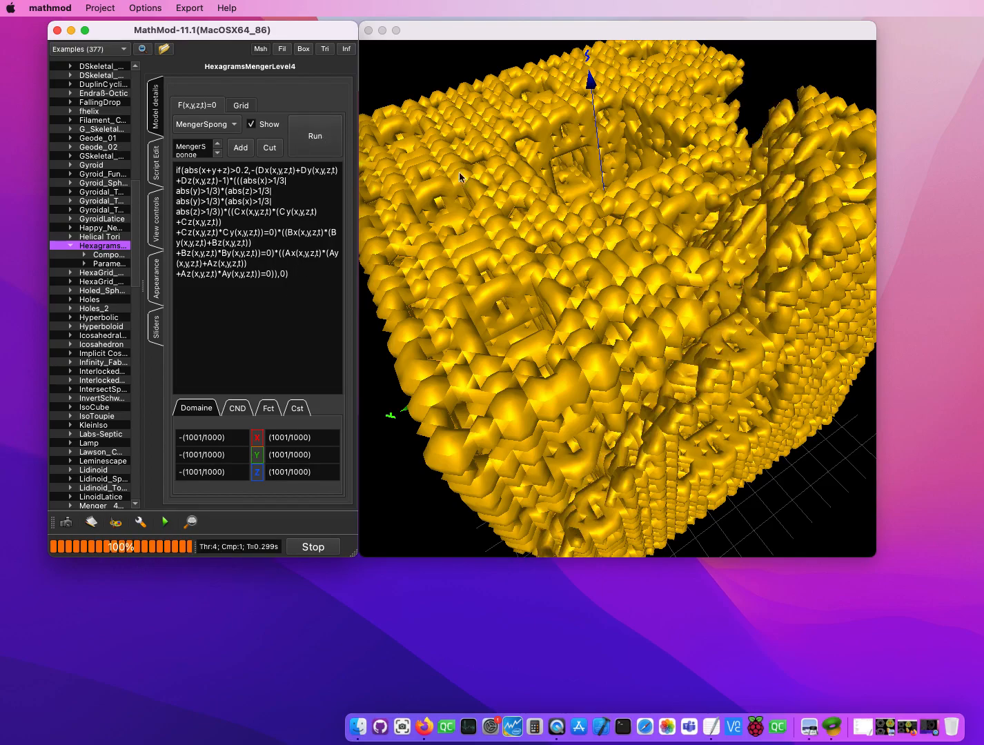
click(584, 205)
drag(583, 204, 565, 167)
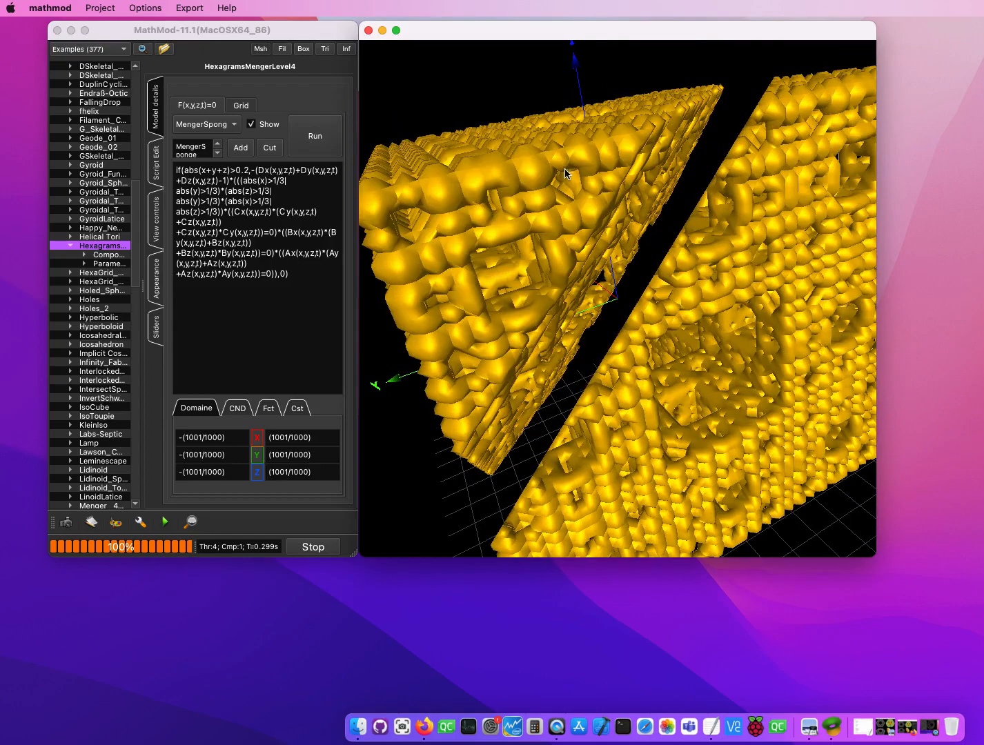
Change the comparison in the formula to abs(x+y+z)<0.2, run it, and inspect the diagonal slab
click(236, 172)
key(BackSpace)
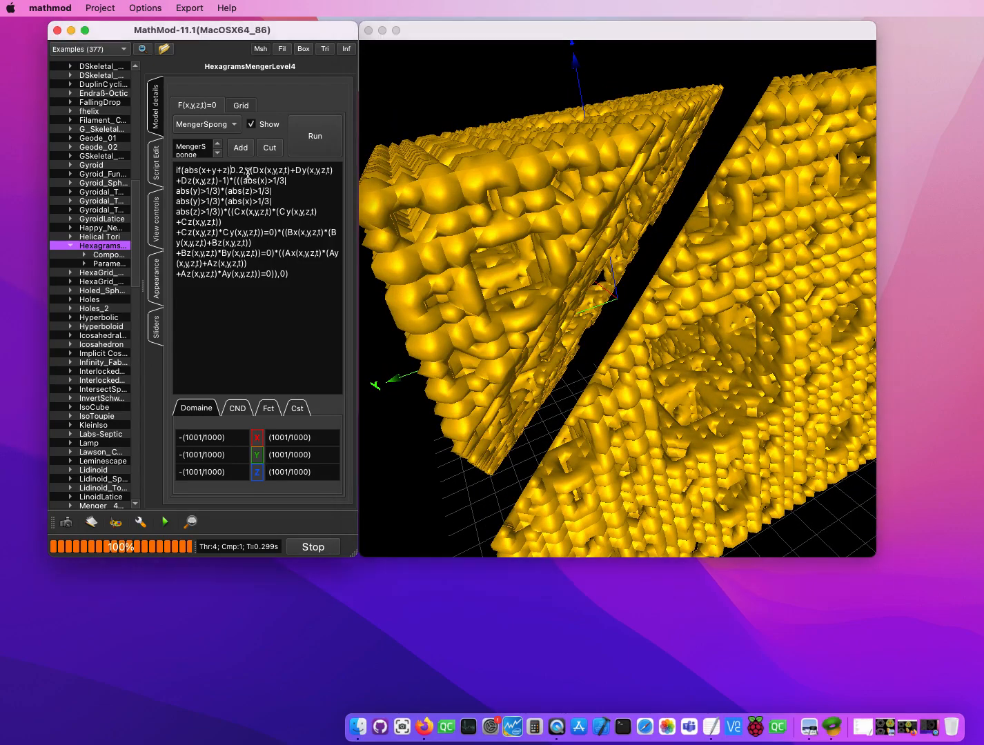
text(<)
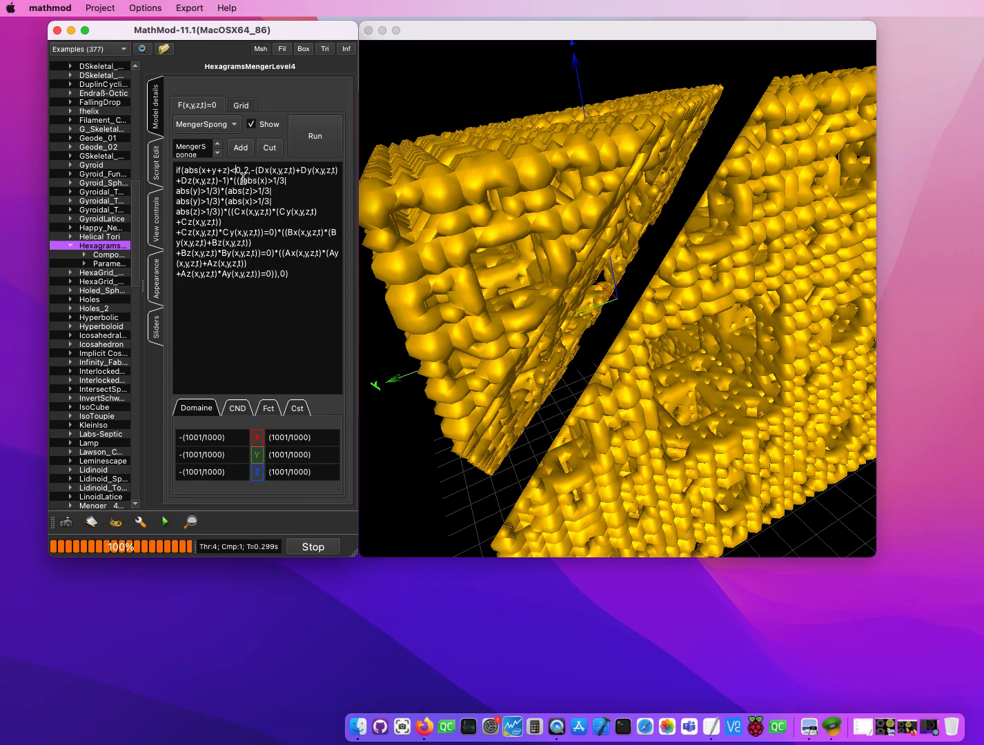
click(321, 149)
drag(643, 196, 751, 322)
drag(805, 155, 724, 176)
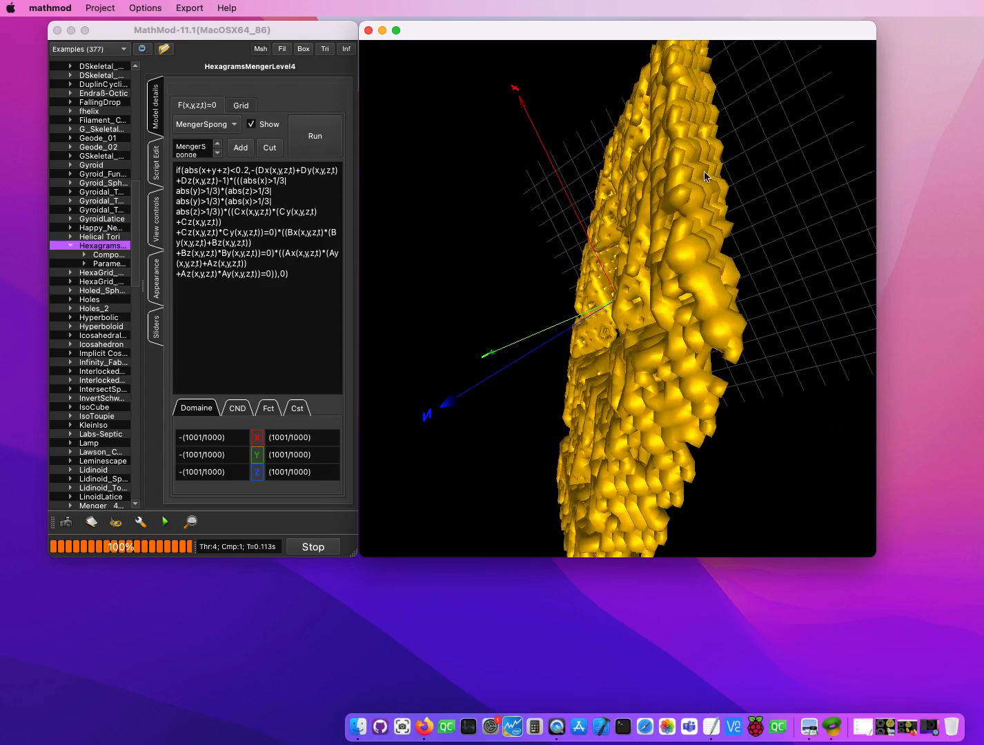
Raise the grid resolution to 139 for X, Y and Z, and turn the recalculated slab to show its hexagonal face
click(240, 108)
click(306, 141)
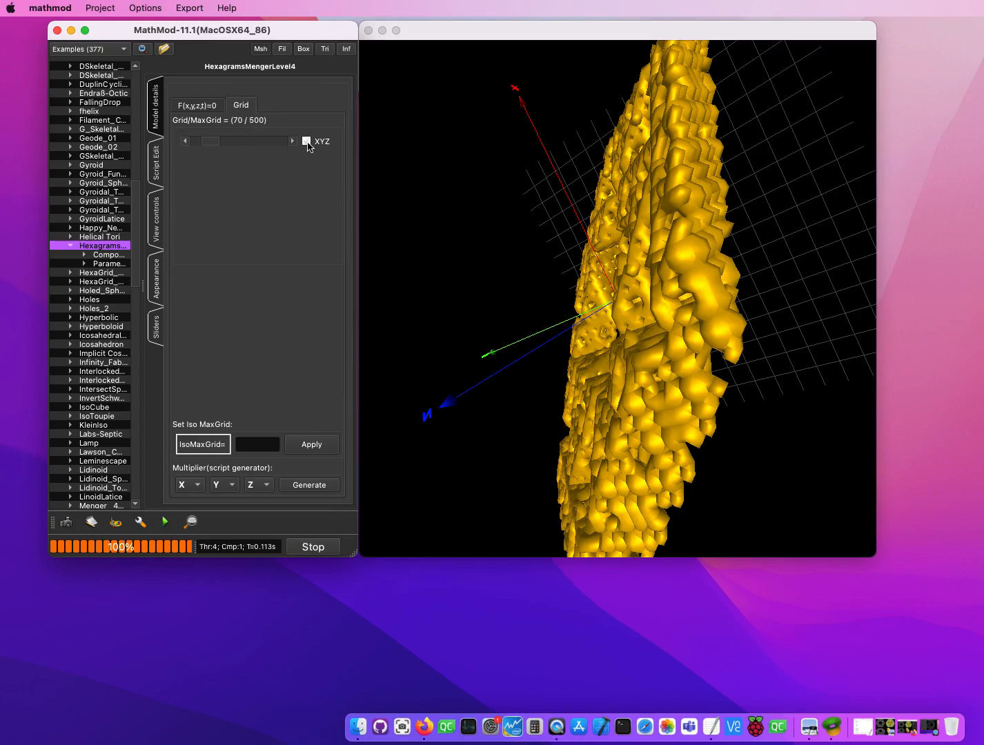
drag(214, 144, 226, 144)
click(305, 143)
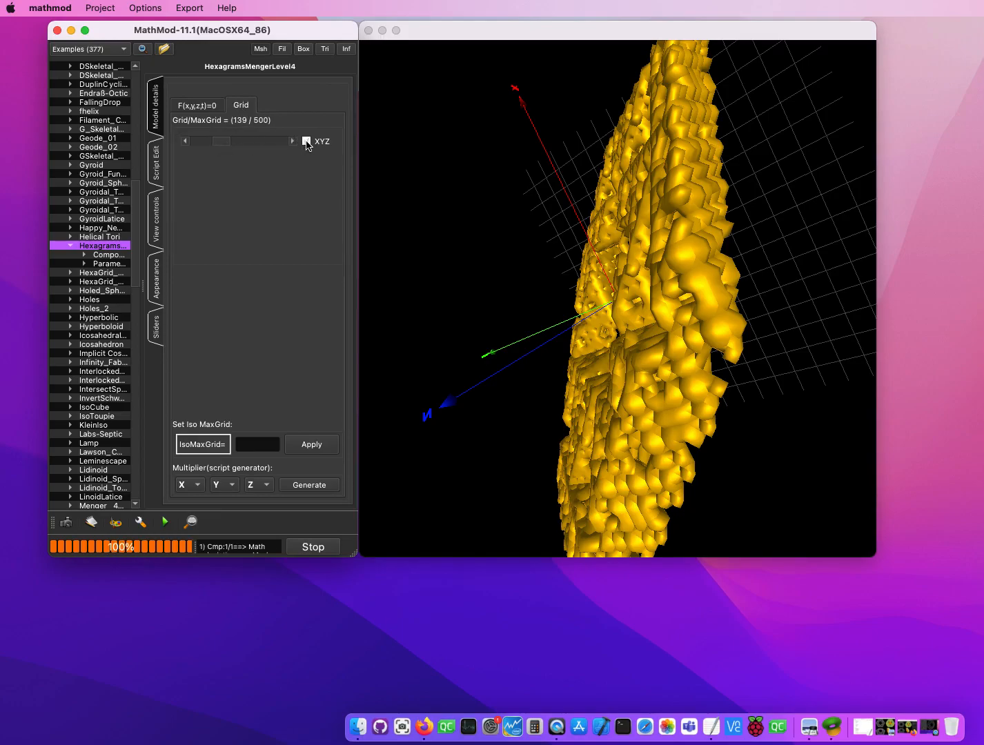
drag(644, 222, 616, 329)
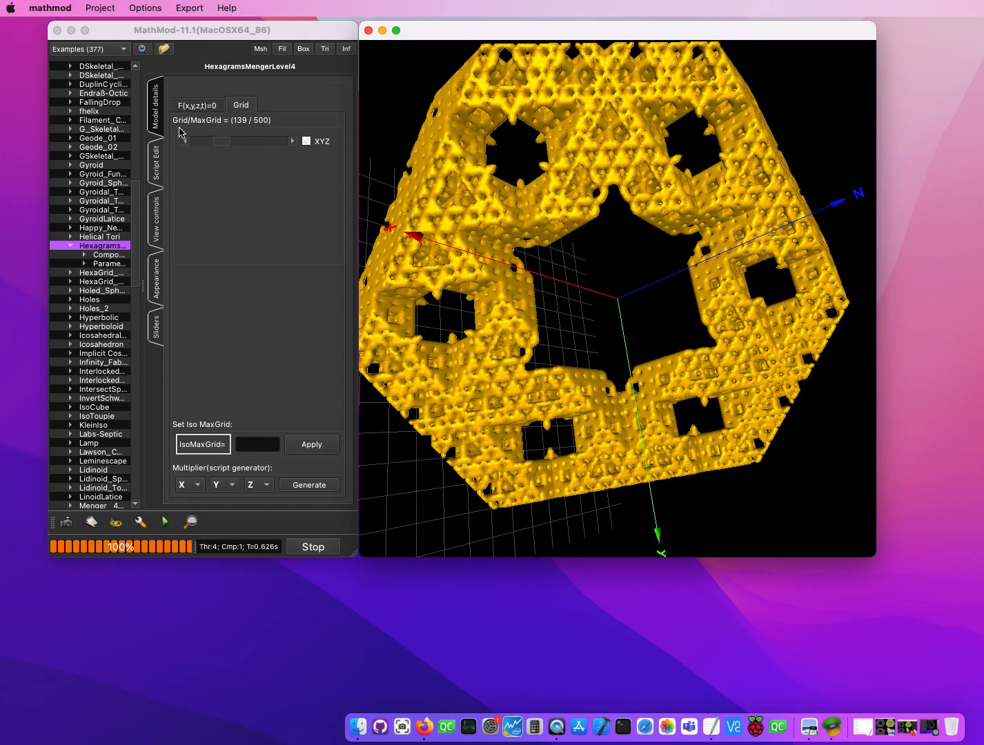
Replace the 0.2 threshold in the script's Fxyz formula with the parameter th
click(156, 166)
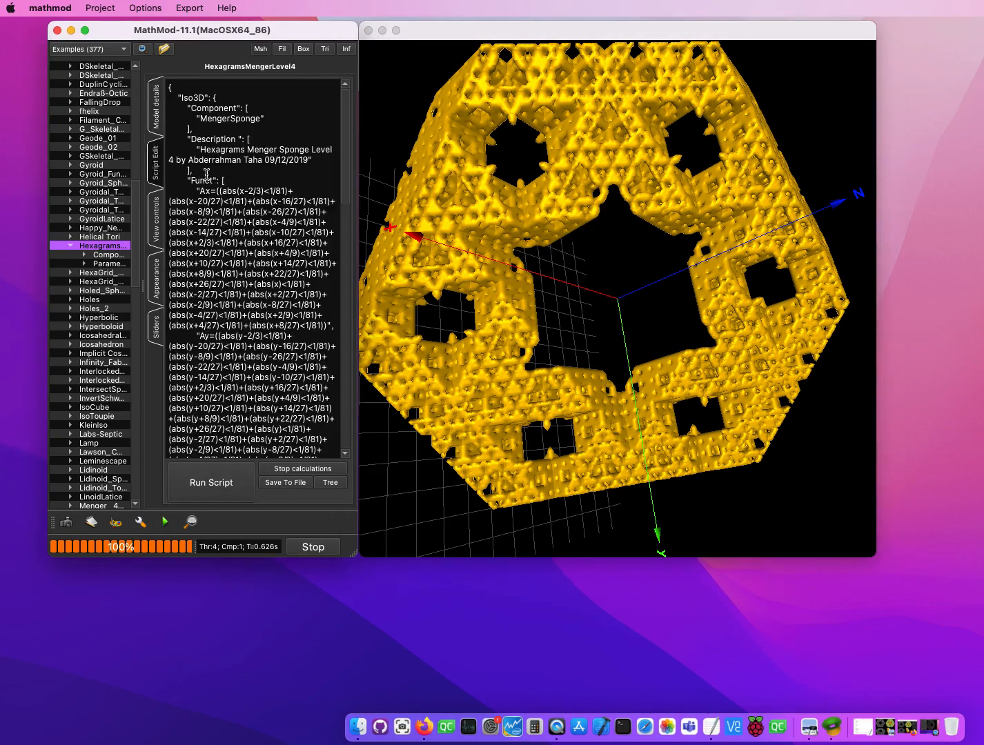
scroll(207, 332, down, 13)
scroll(207, 331, down, 9)
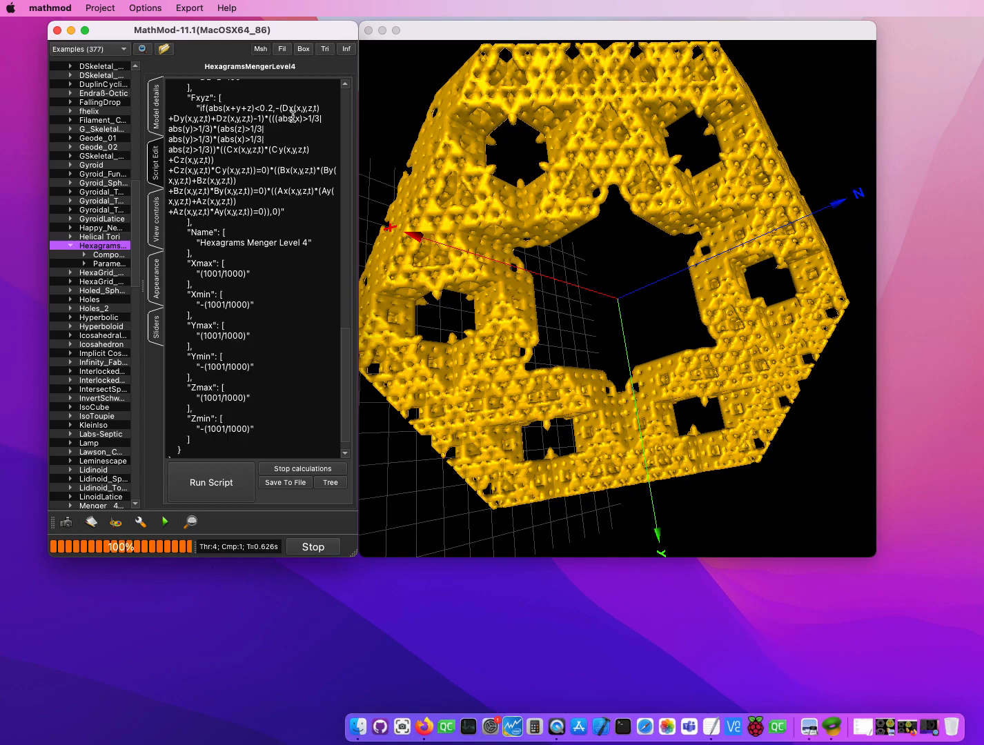
drag(274, 107, 261, 108)
text(th)
Duplicate the Component section with its "MengerSponge" entry at the beginning of the Iso3D block
scroll(252, 222, up, 20)
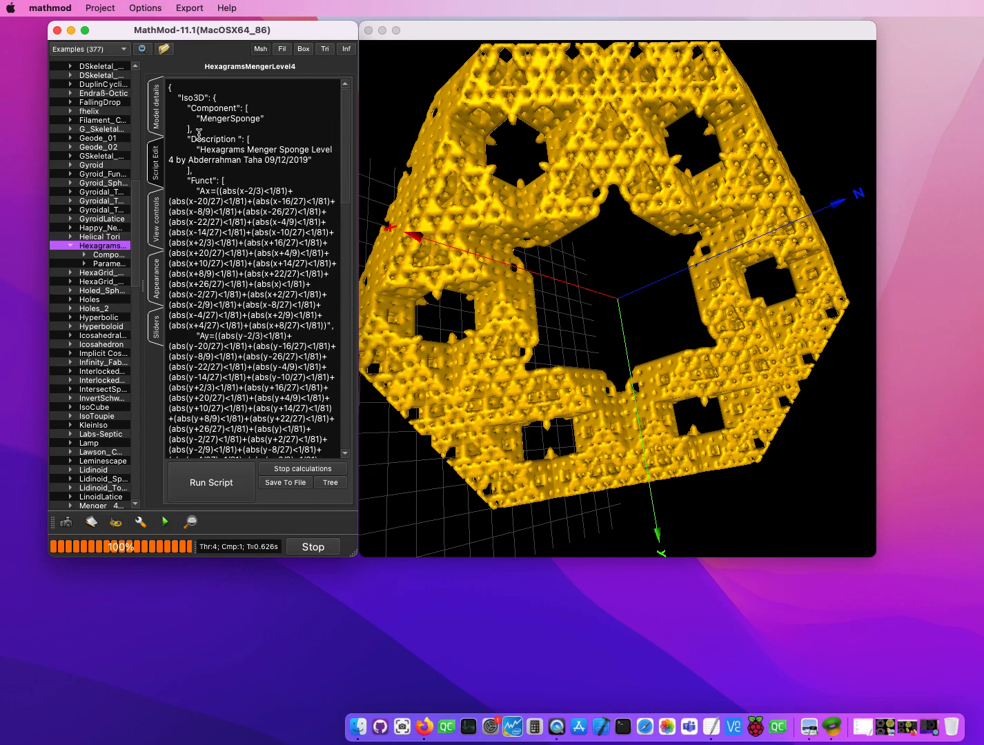
drag(195, 129, 227, 94)
right_click(228, 101)
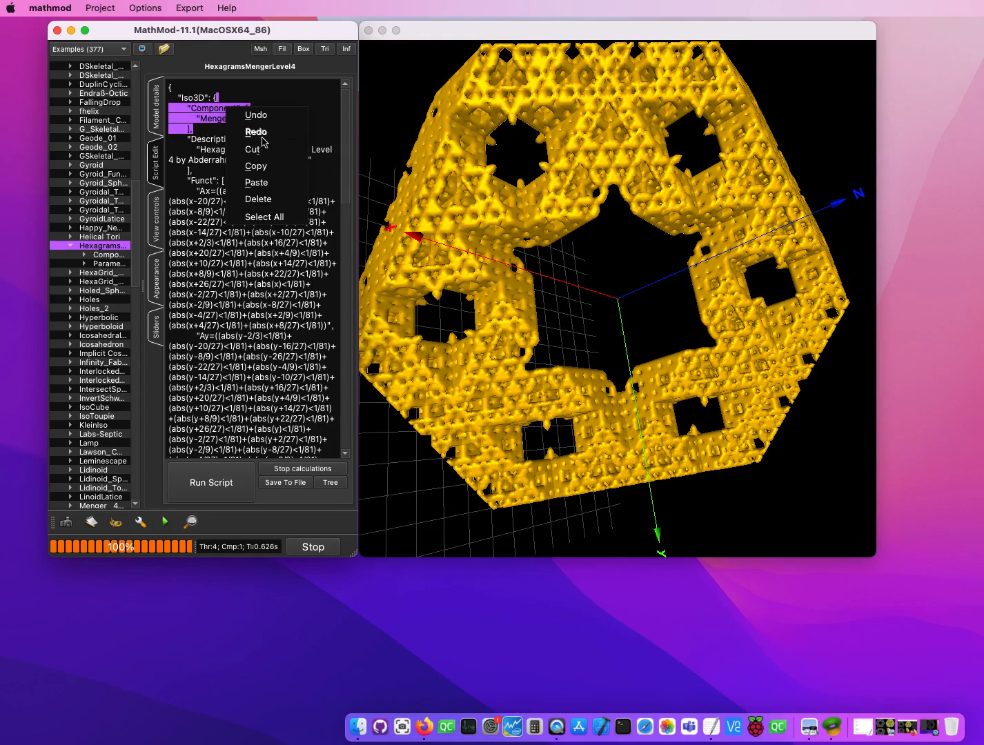
click(252, 165)
click(227, 99)
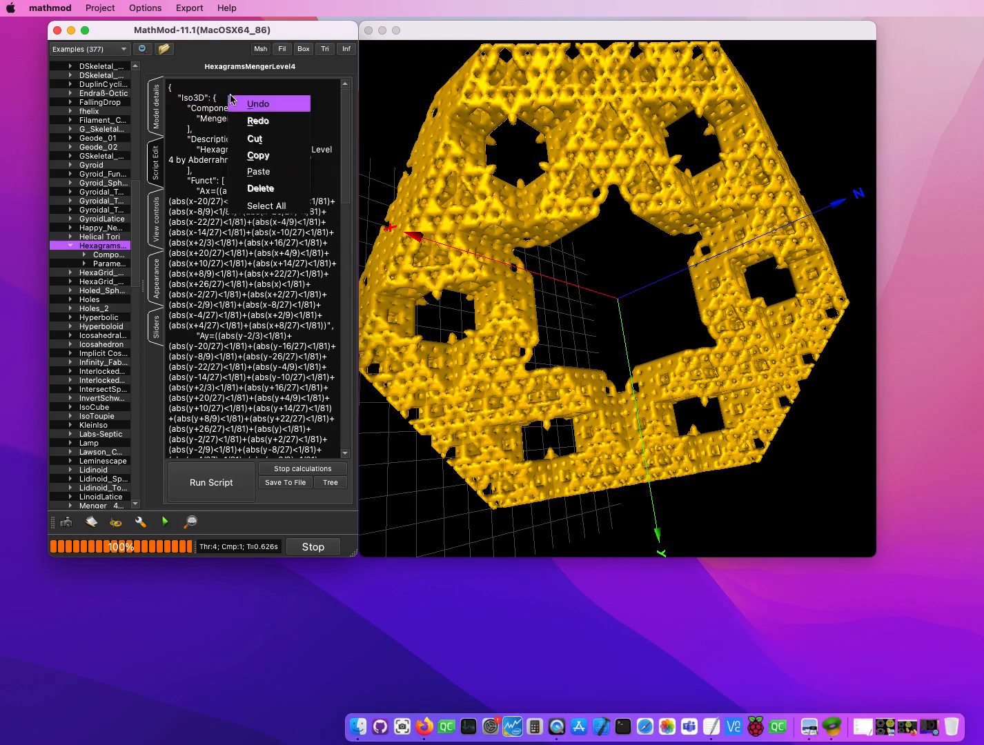
right_click(228, 97)
click(277, 173)
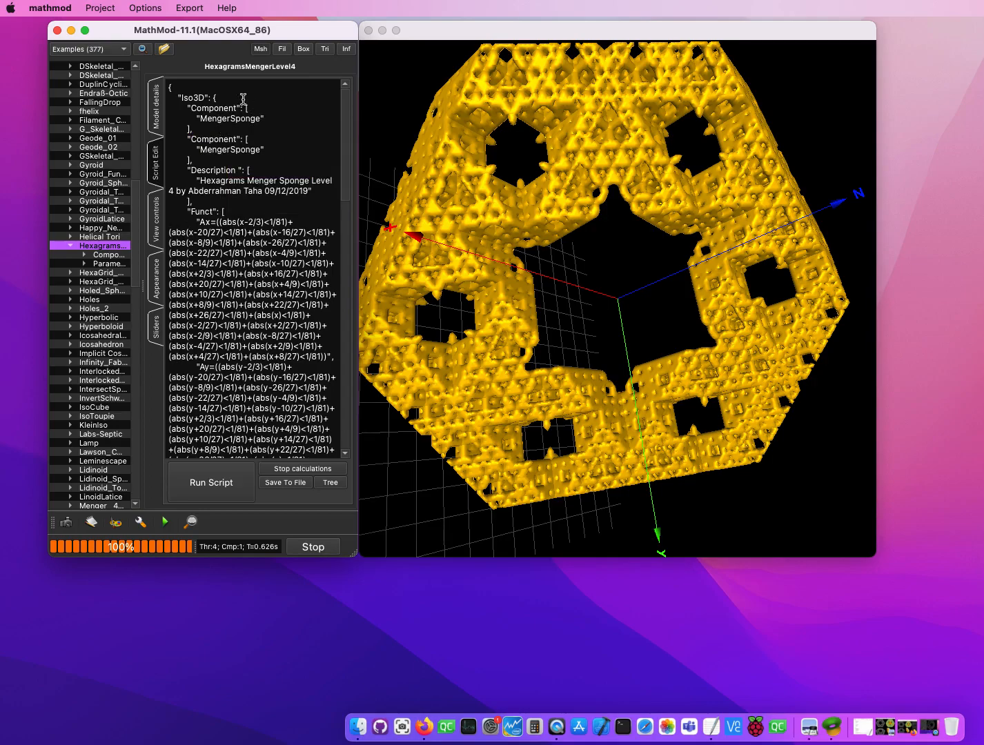
Turn the first duplicated Component section of the Iso3D script into a Const section containing "th=2/1000"
drag(230, 108, 201, 108)
key(BackSpace)
key(BackSpace)
text(s)
double_click(218, 119)
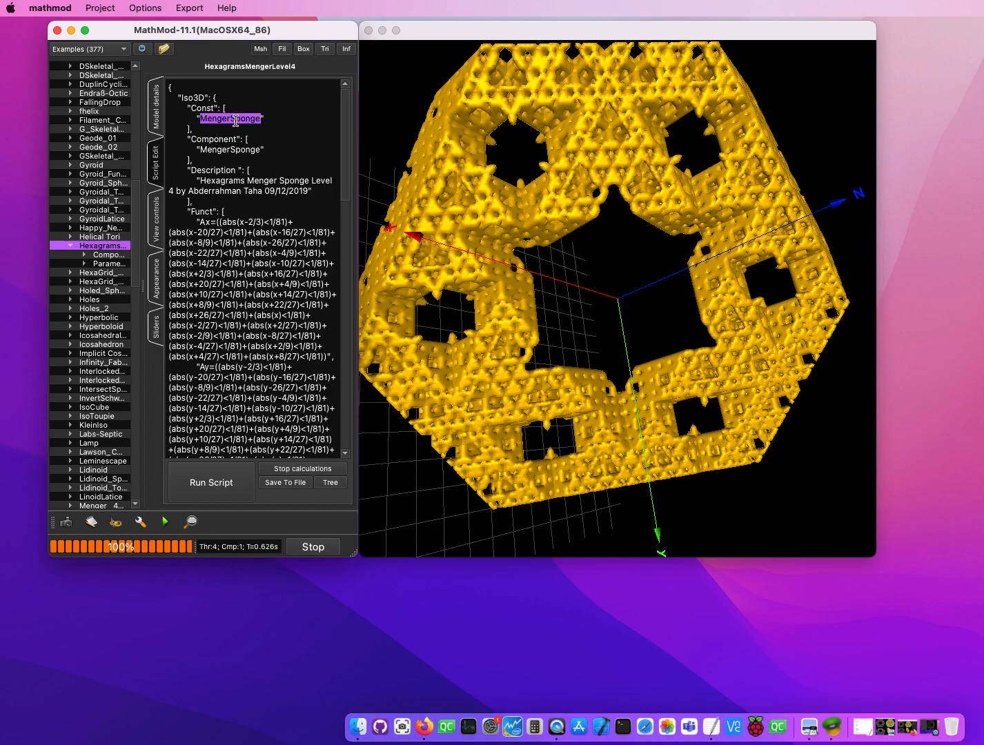
text(th=2/1000)
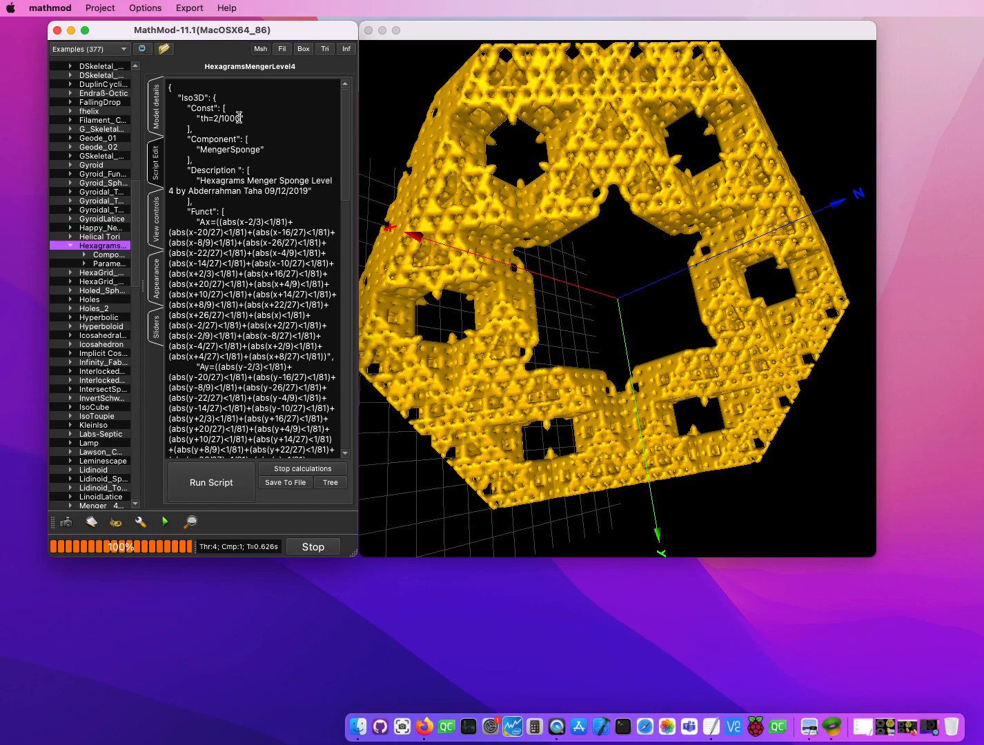
Change the th constant to 7/1000, run the script, and inspect the hexagrams in the thin diagonal slab
click(219, 117)
key(BackSpace)
text(7)
click(218, 492)
drag(566, 296, 572, 271)
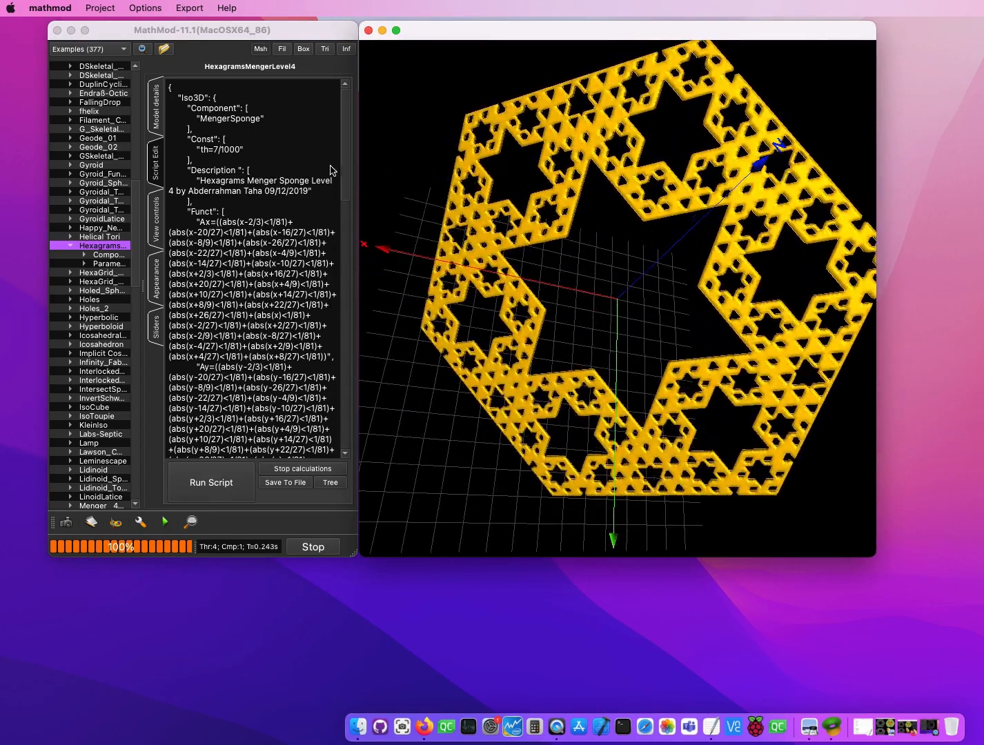
drag(827, 191, 682, 219)
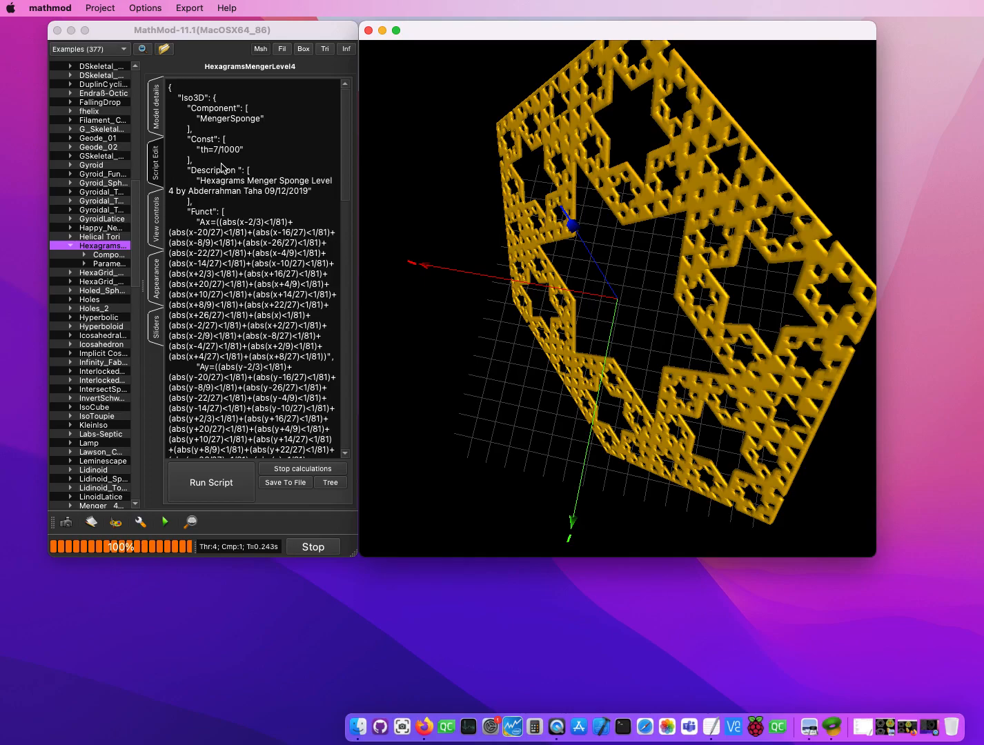
drag(787, 225, 807, 221)
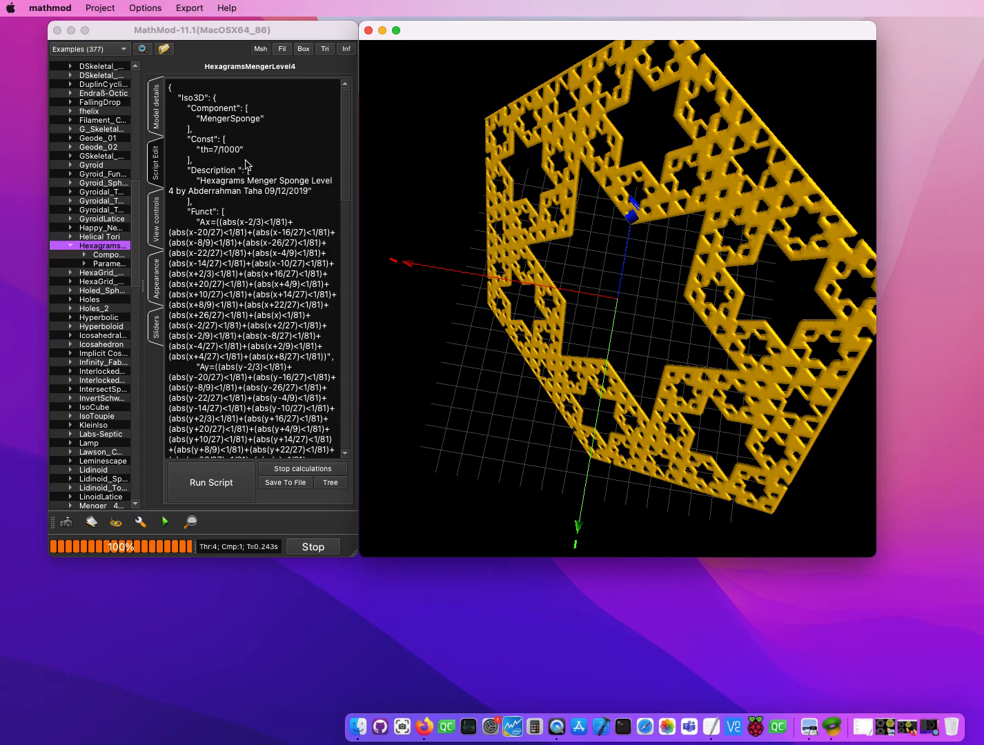
drag(566, 260, 647, 260)
drag(475, 192, 527, 195)
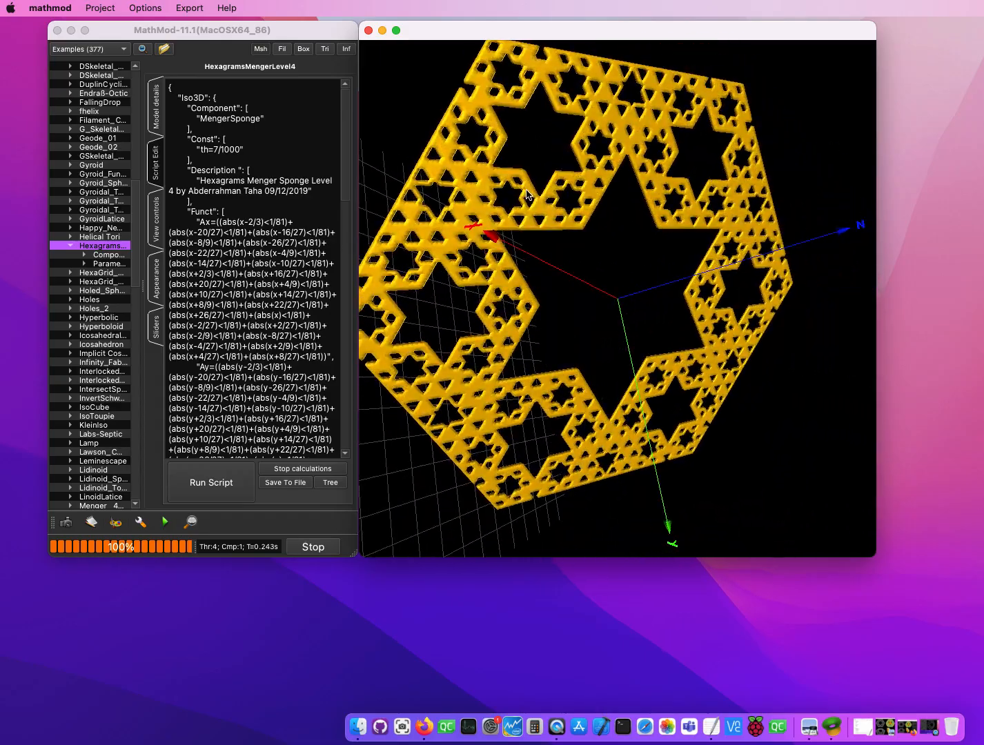
drag(610, 215, 376, 139)
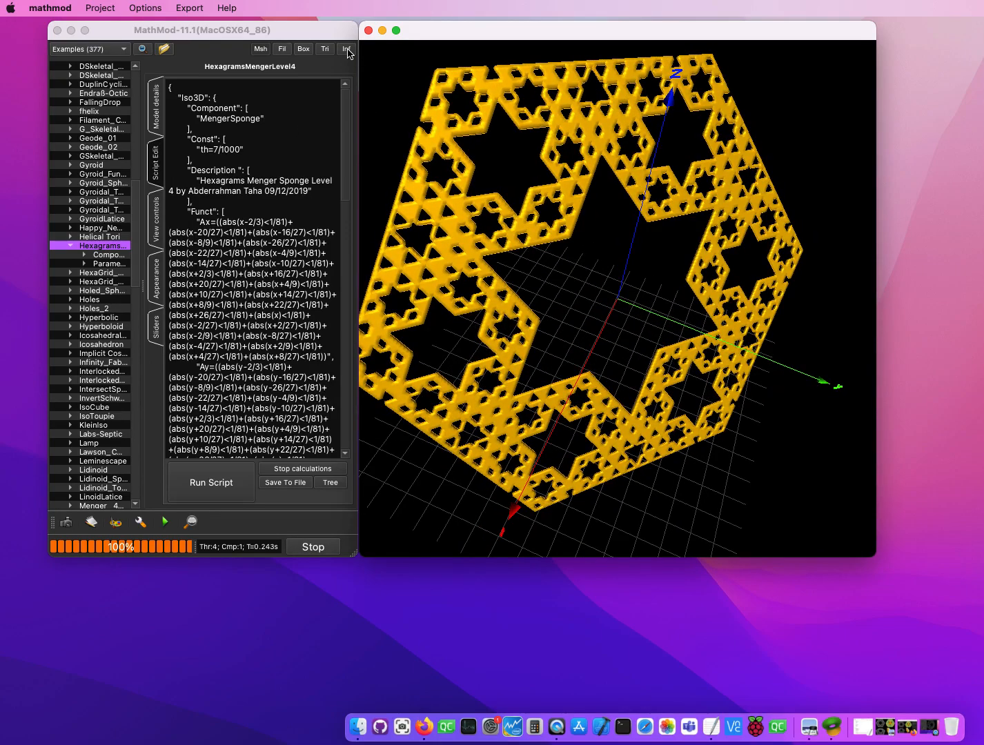
Raise the grid resolution to 187 for X, Y and Z and inspect the recalculated slab
click(158, 118)
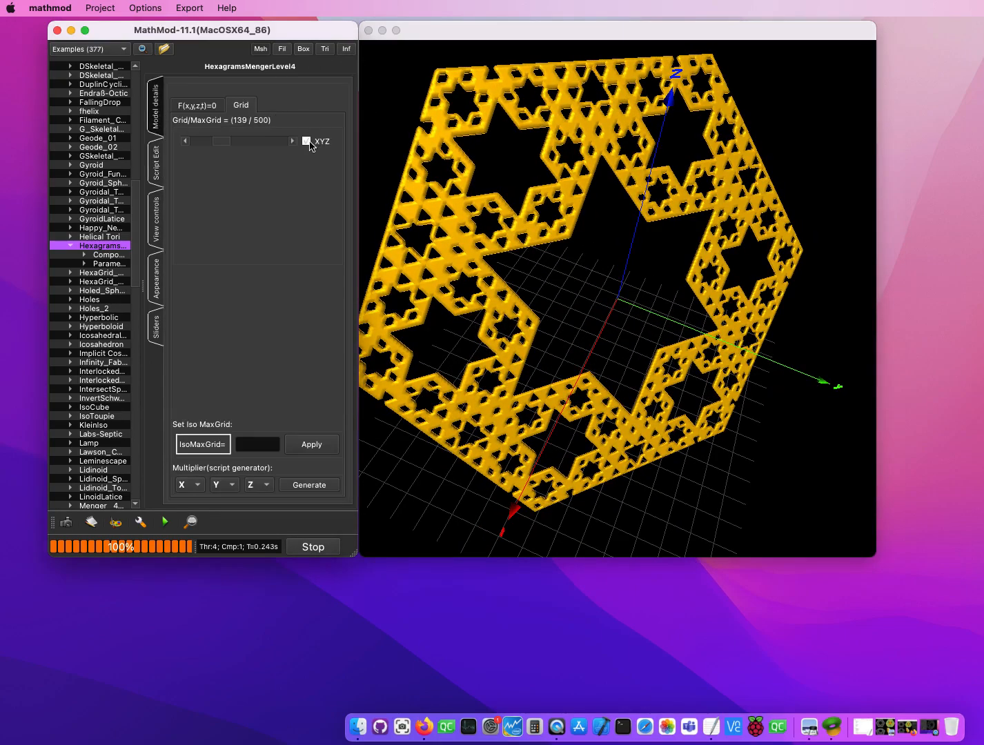
drag(228, 145, 235, 144)
click(305, 145)
drag(564, 200, 512, 185)
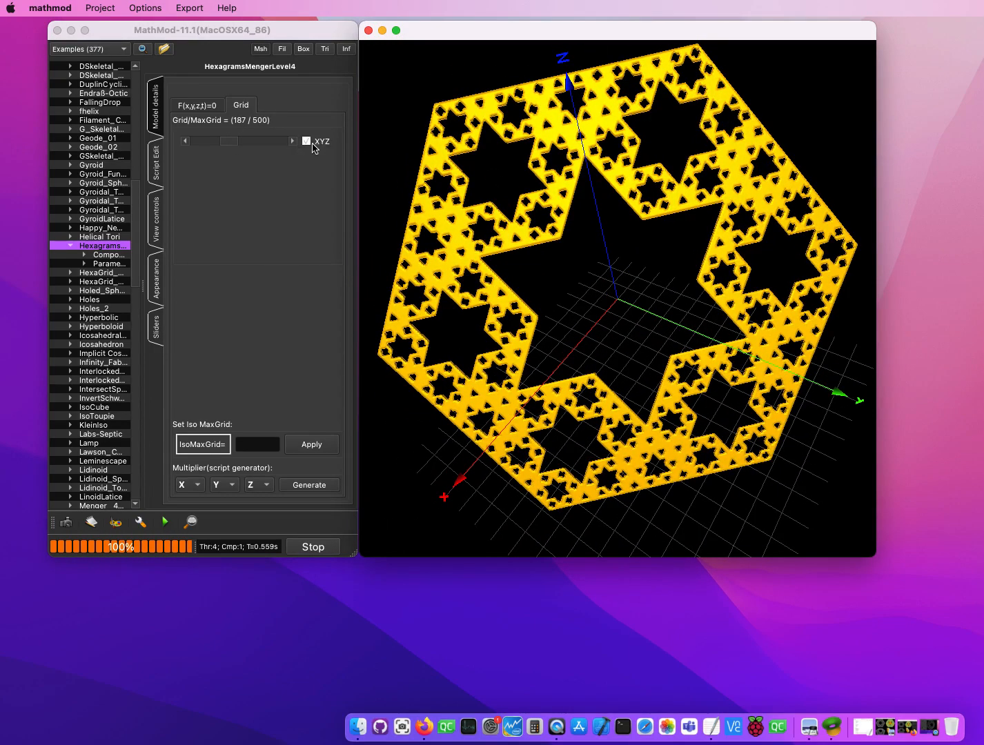
drag(729, 178, 755, 172)
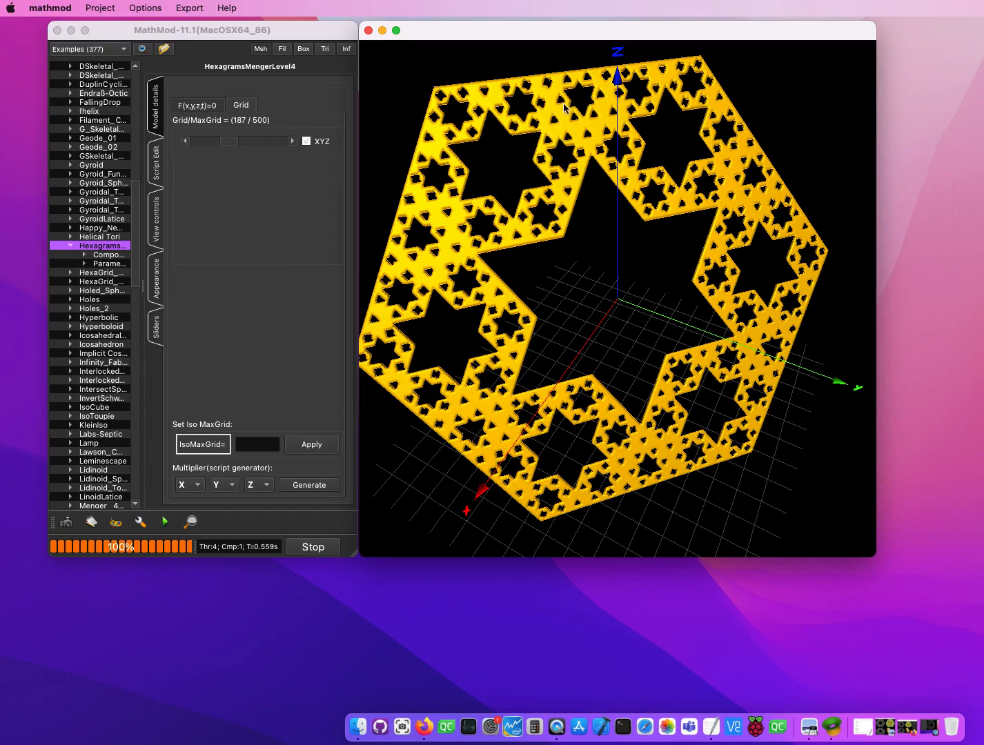
mouse_move(633, 178)
mouse_down()
mouse_move(633, 156)
mouse_move(633, 187)
mouse_move(645, 197)
mouse_up()
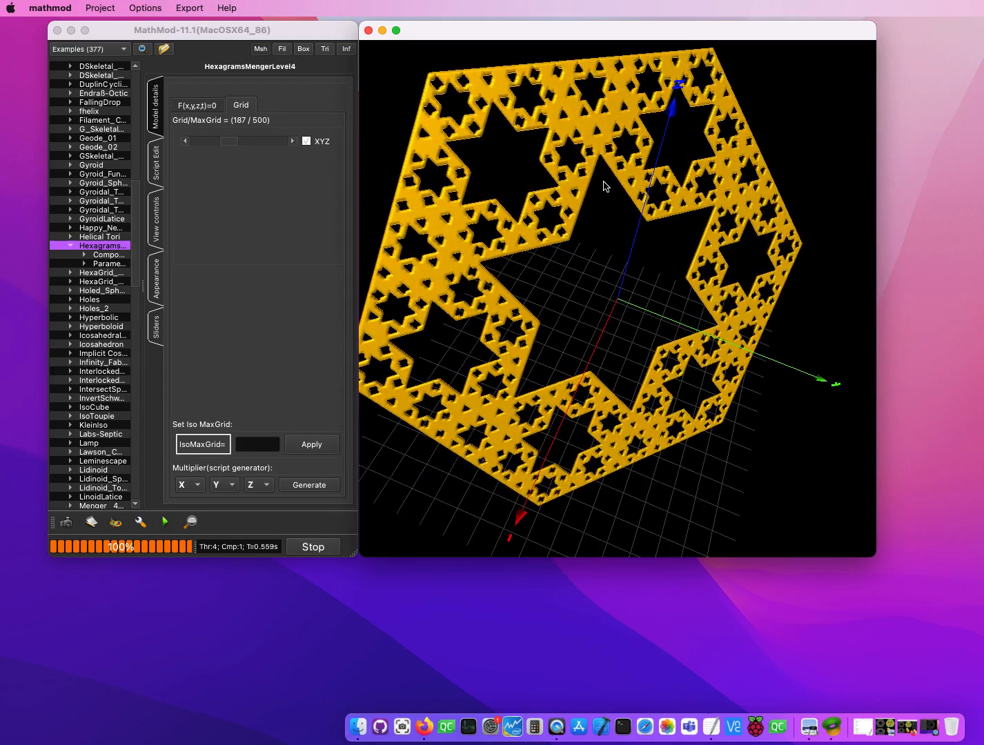
Increase the grid resolution in single steps to 196 and inspect the sharpness of the small hexagrams
click(294, 142)
click(292, 141)
click(293, 142)
click(293, 141)
click(293, 142)
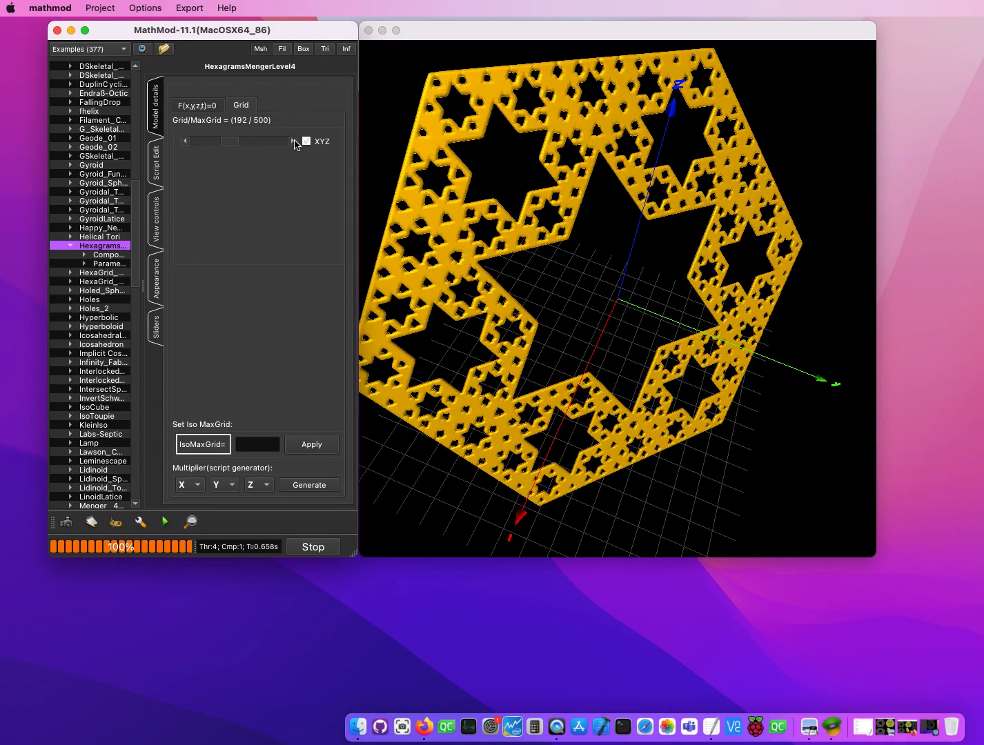
click(293, 141)
click(292, 142)
click(293, 142)
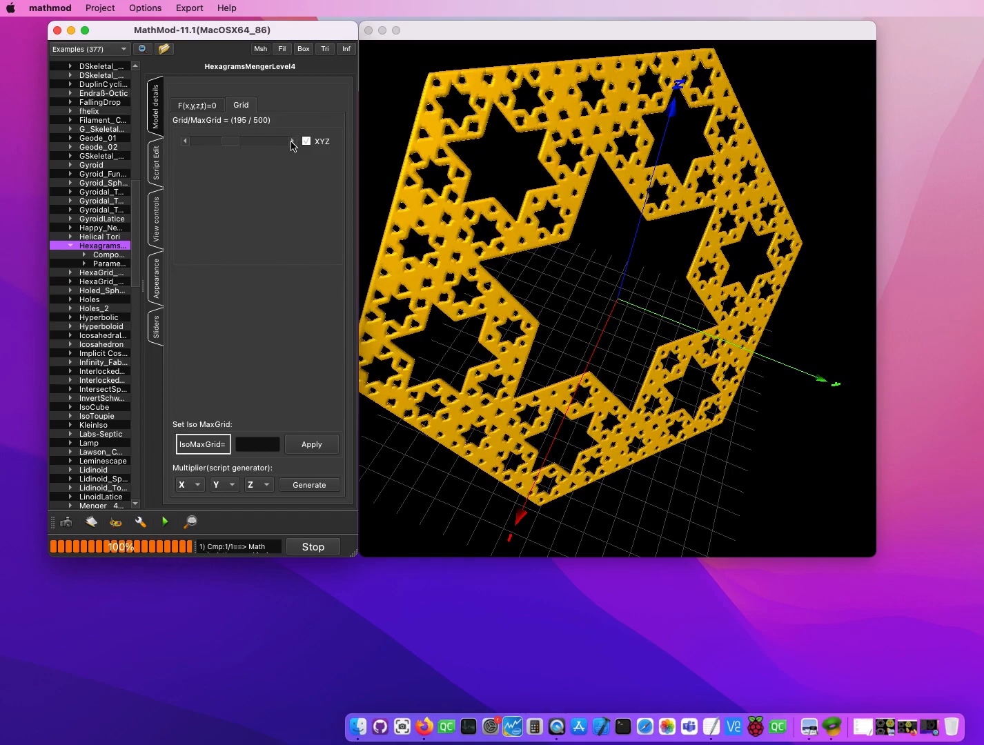
click(292, 142)
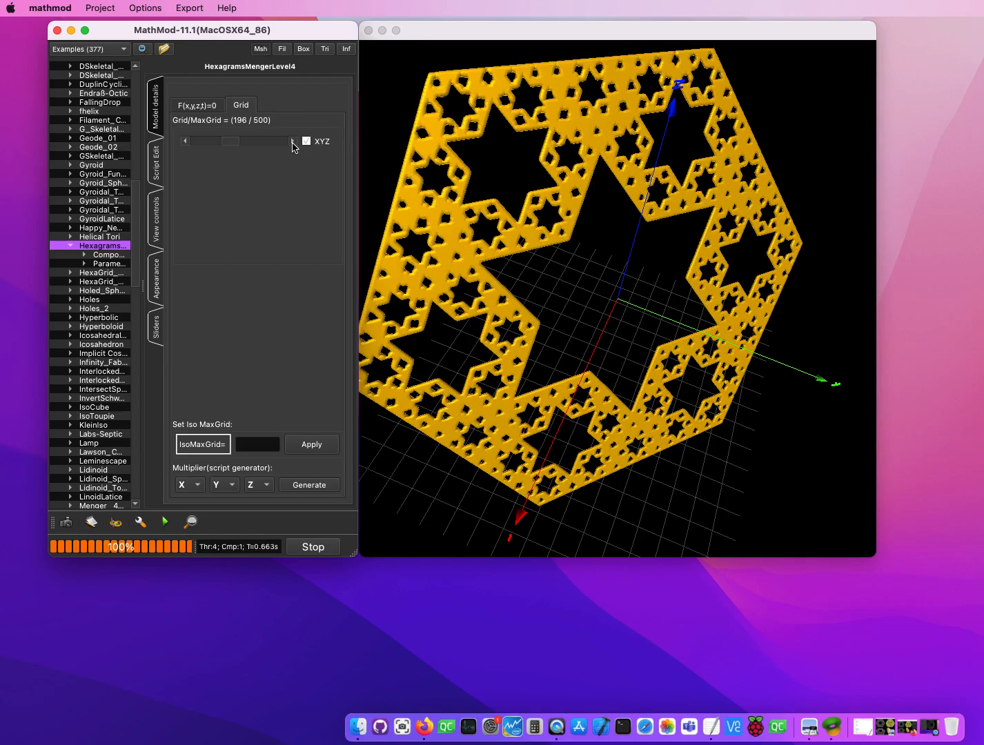
drag(509, 235, 435, 211)
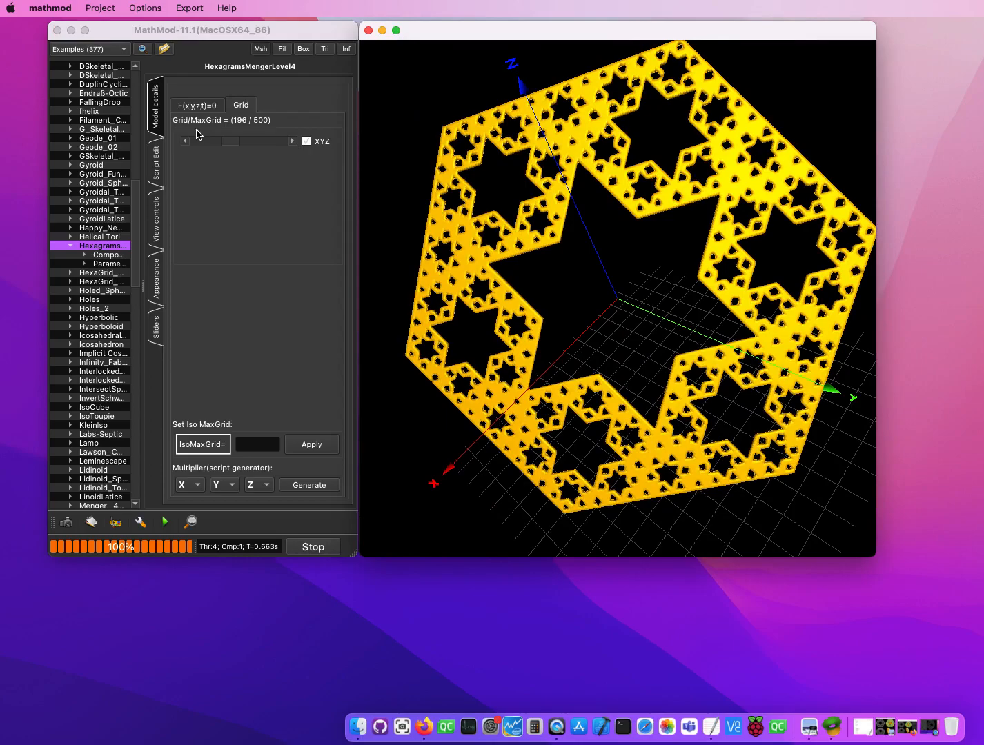
drag(497, 232, 551, 235)
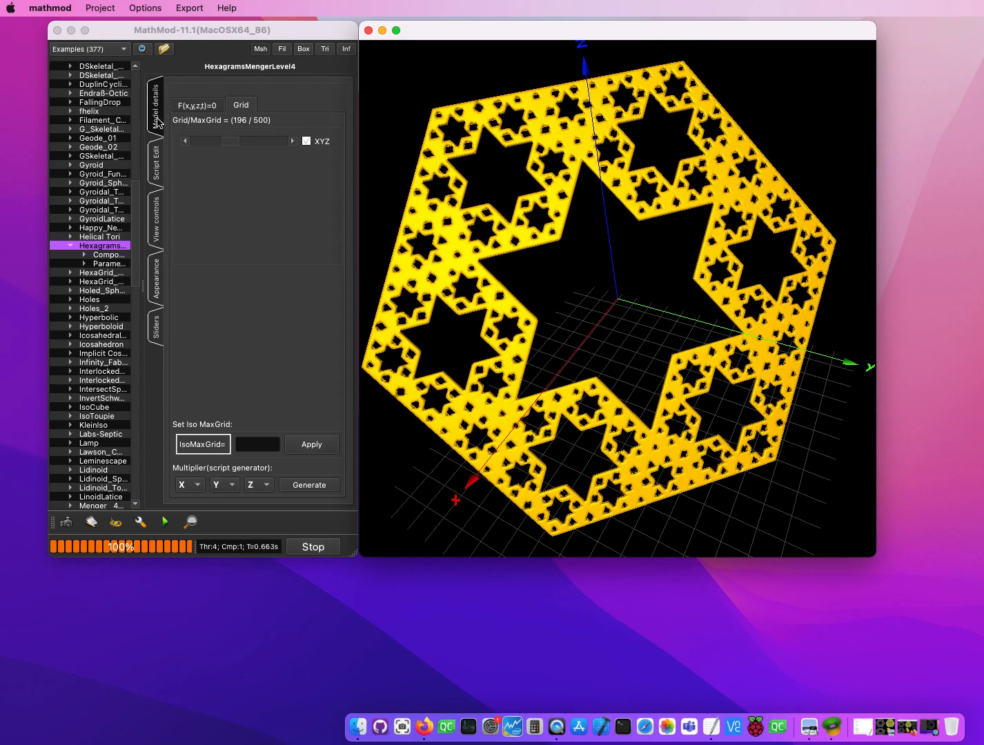
Check the formula's th threshold and increase the grid resolution to 199, viewing the slab obliquely
click(199, 106)
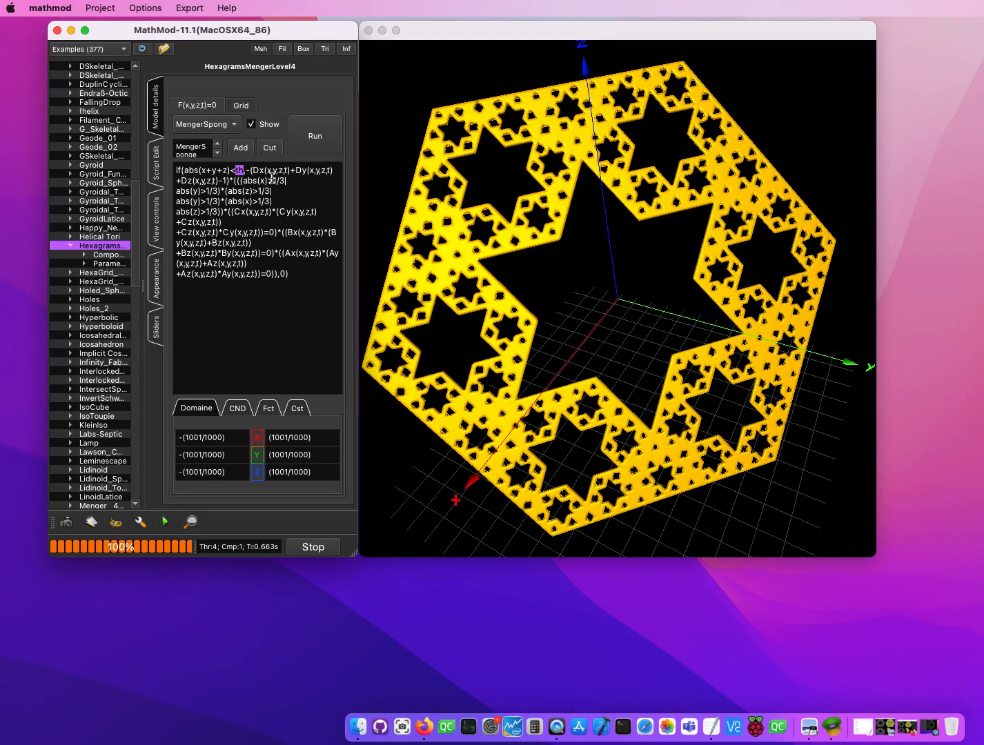
click(243, 108)
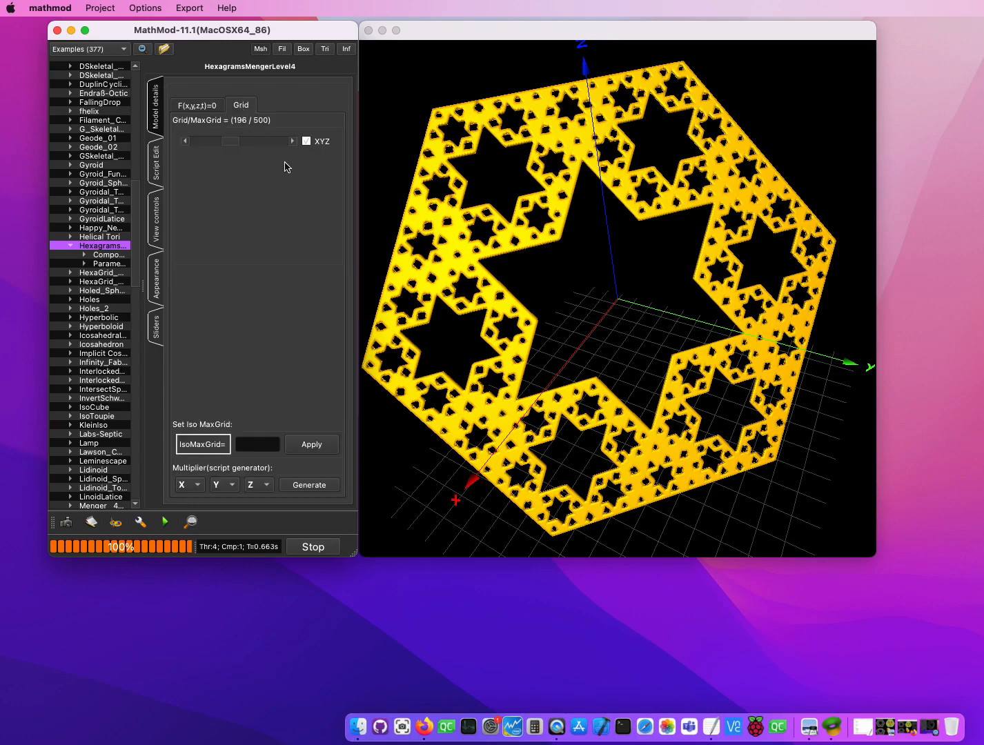
click(293, 142)
click(293, 141)
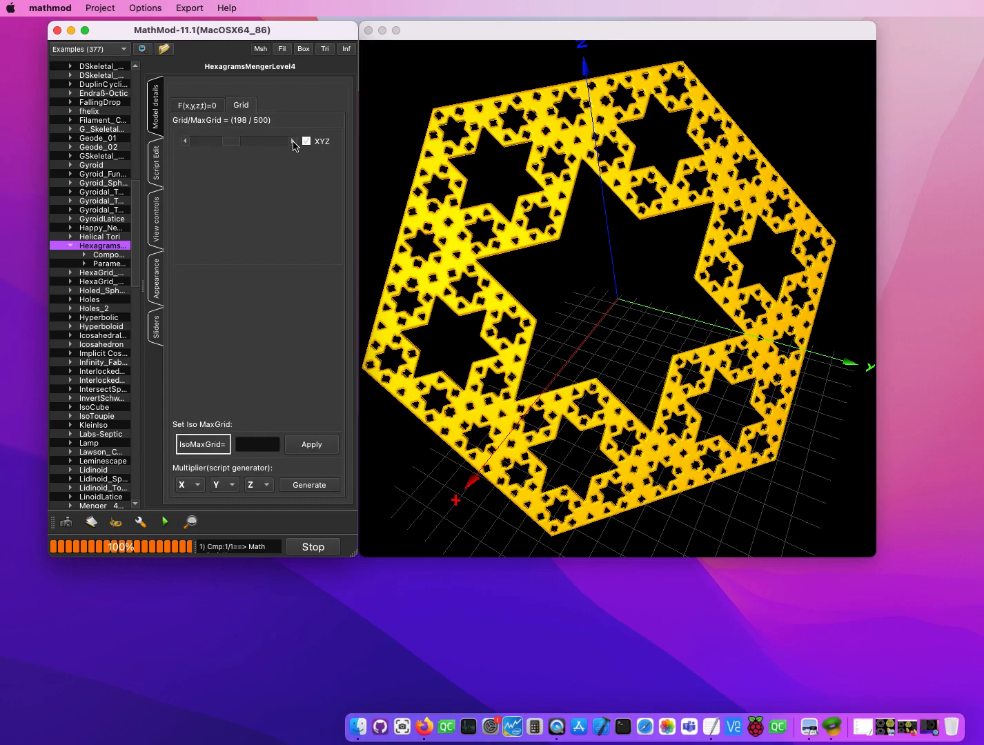
click(293, 141)
drag(387, 175, 441, 216)
drag(559, 256, 611, 346)
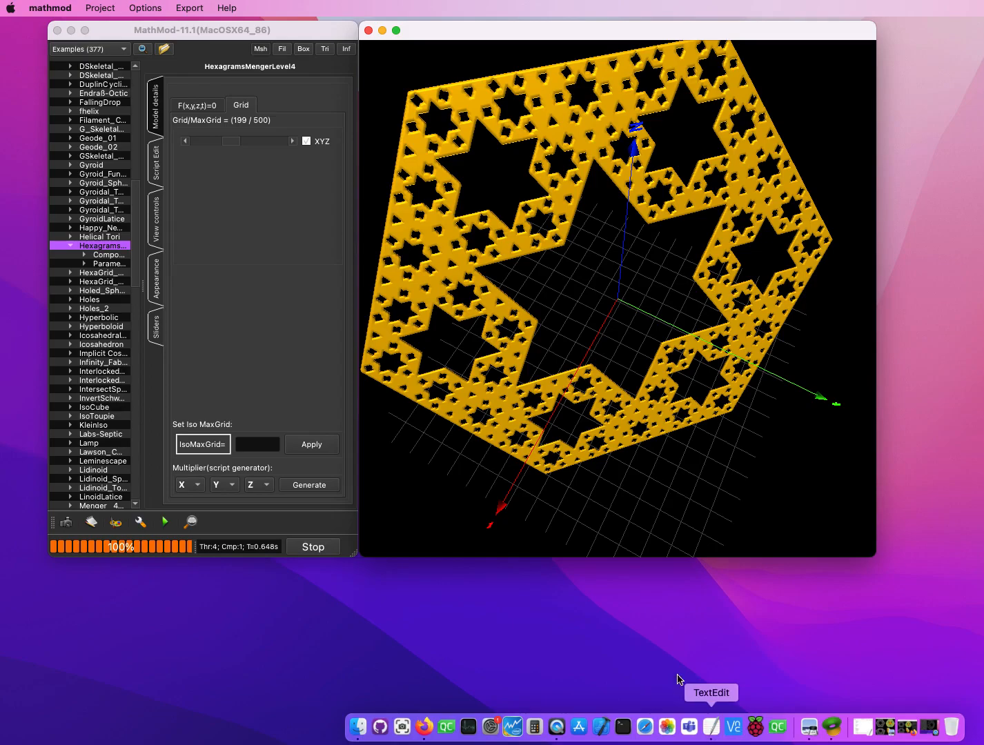
Review the formula and script, and switch to TextEdit to look up the grid value for th=7/1000 in hexaMenger.txt
click(188, 105)
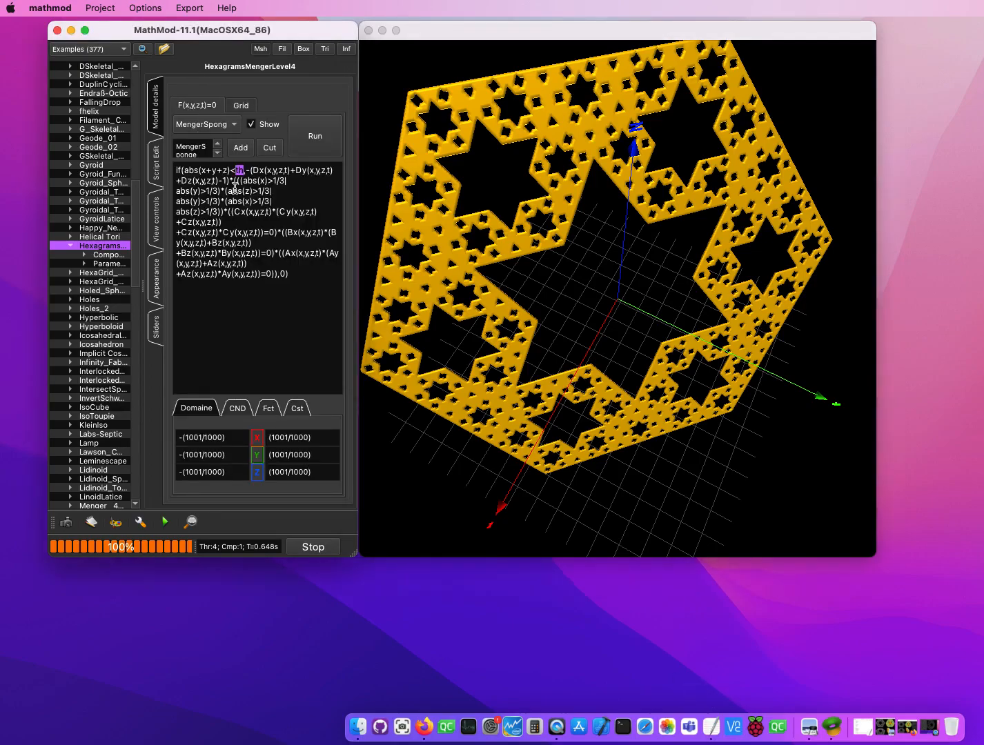
click(156, 164)
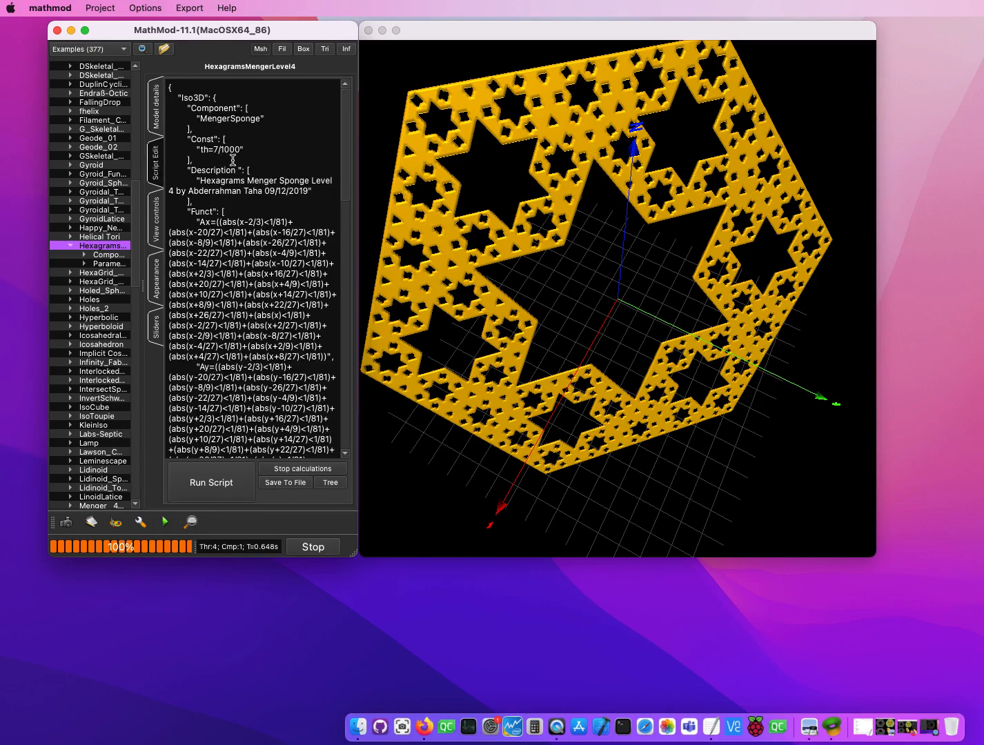
click(711, 729)
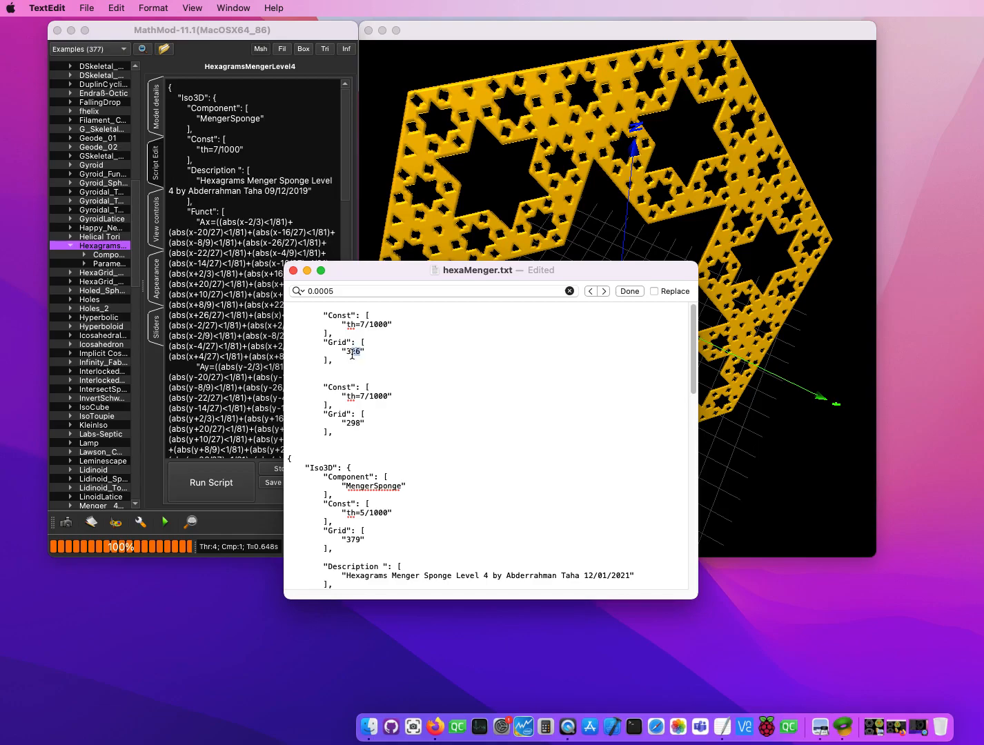
Switch back to MathMod and set the grid resolution to 326 for X, Y and Z
click(163, 123)
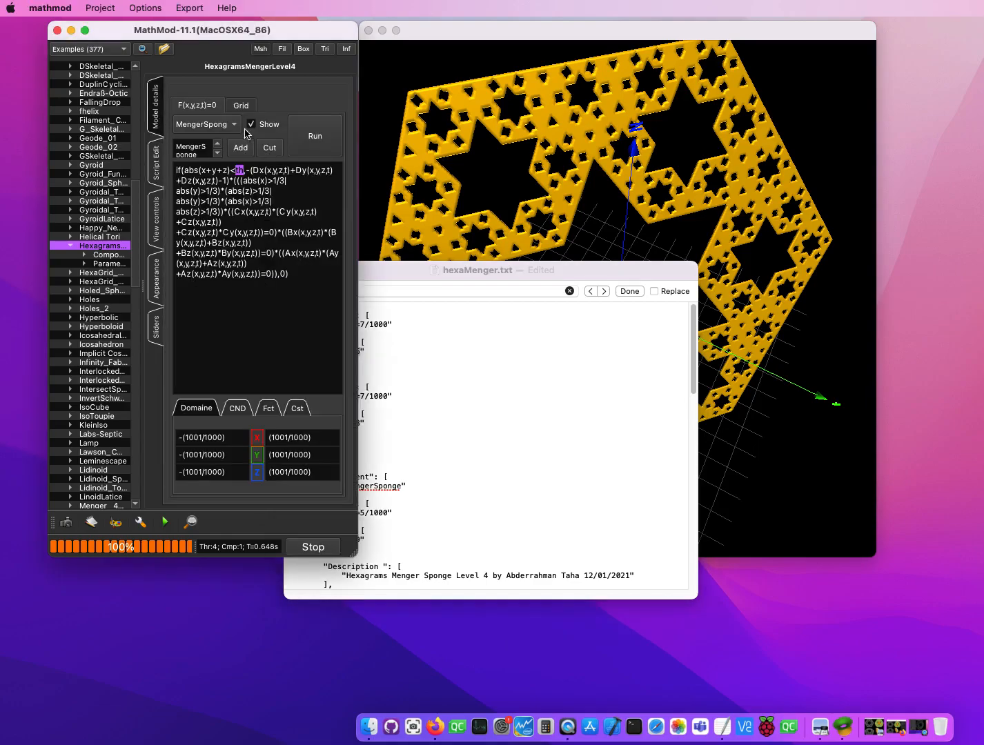
click(240, 106)
drag(238, 143, 258, 144)
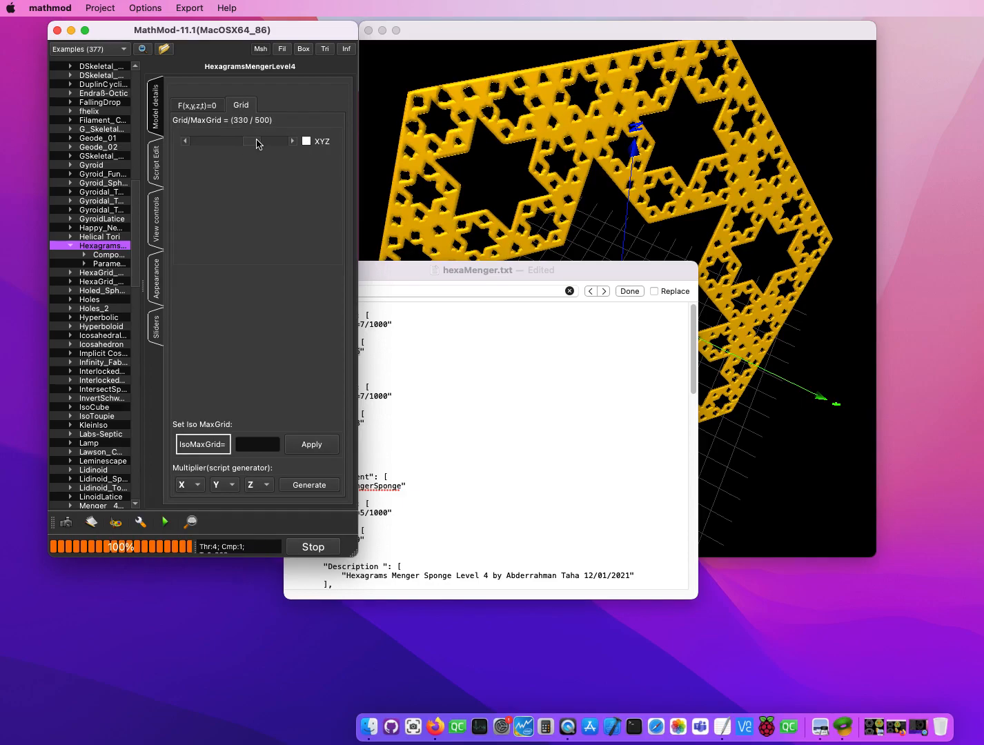
click(184, 142)
click(186, 142)
click(306, 142)
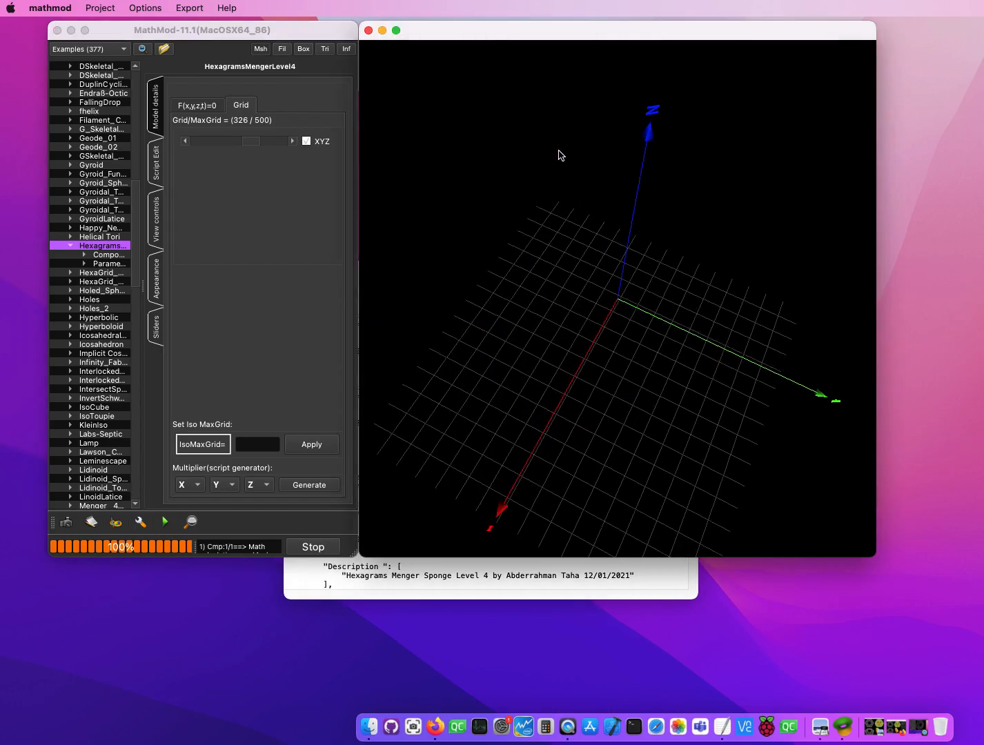
Examine the recalculated slab's nested hexagrams up close and from several angles
drag(557, 205, 557, 191)
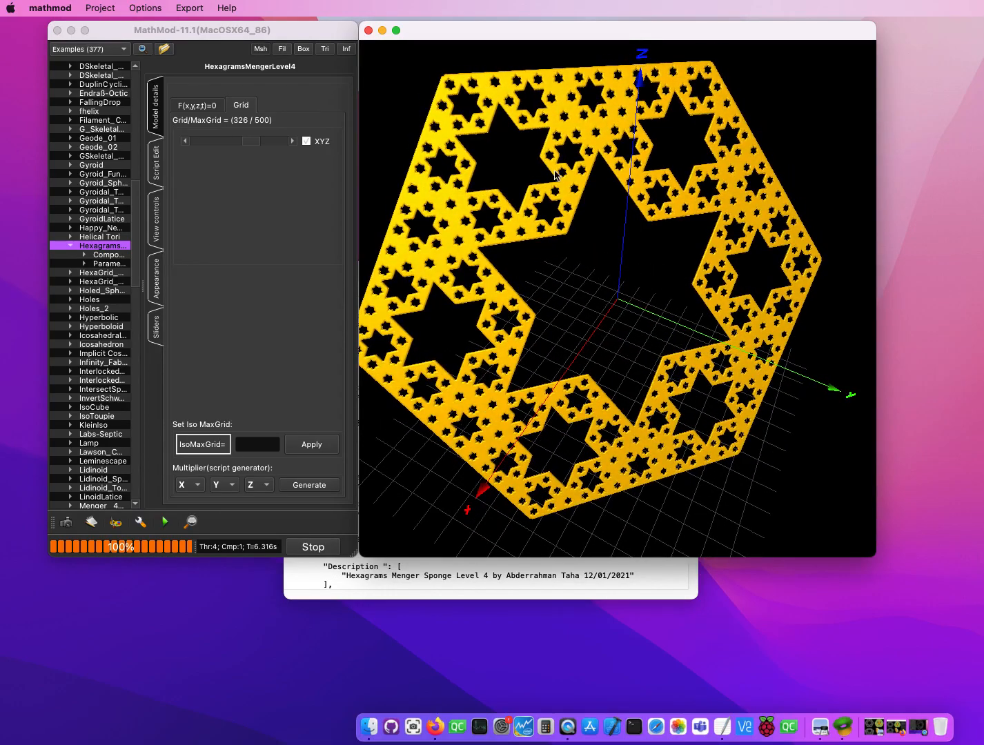
scroll(556, 175, up, 10)
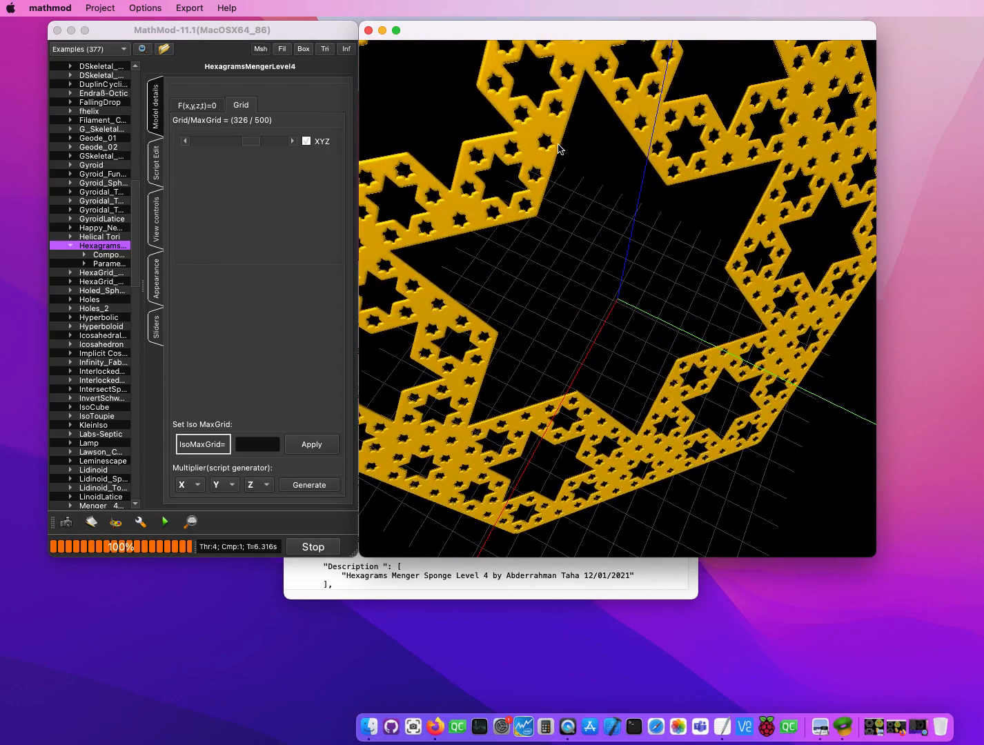
scroll(563, 166, down, 8)
drag(561, 165, 543, 137)
drag(507, 259, 556, 174)
right_drag(556, 174, 559, 243)
drag(559, 243, 678, 123)
mouse_move(676, 160)
right_down()
mouse_move(675, 128)
mouse_move(674, 140)
right_up()
drag(674, 140, 583, 185)
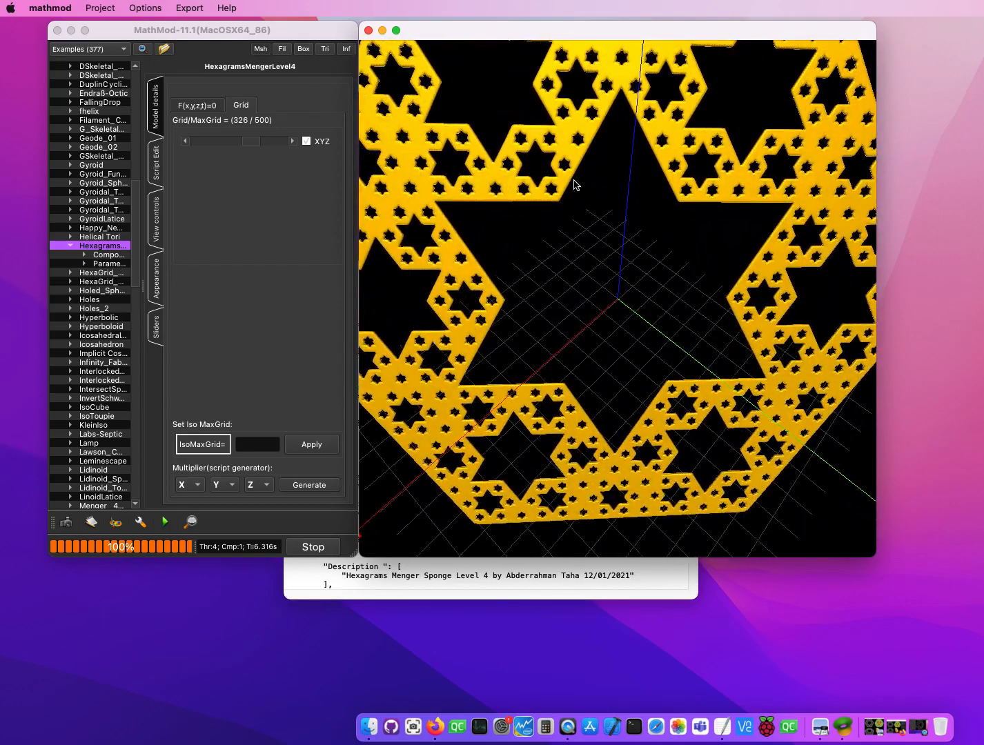
drag(470, 313, 621, 537)
drag(635, 448, 616, 501)
scroll(611, 427, up, 5)
drag(582, 341, 604, 338)
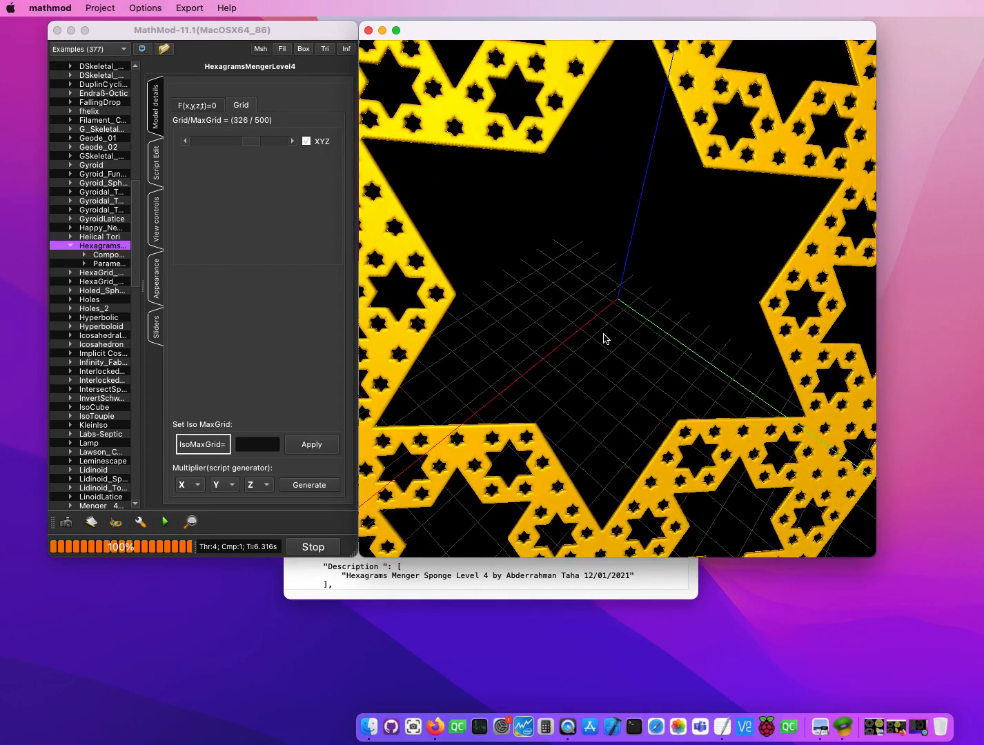
scroll(603, 334, down, 5)
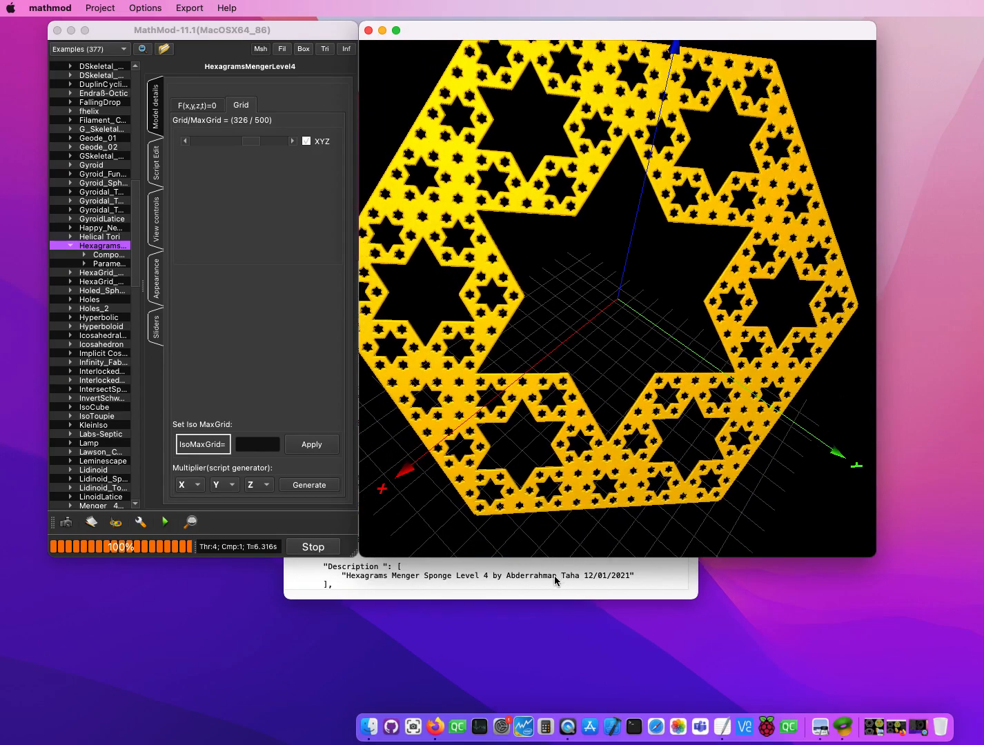
Switch to TextEdit and compare the grid values listed for th=7/1000 in hexaMenger.txt
click(551, 585)
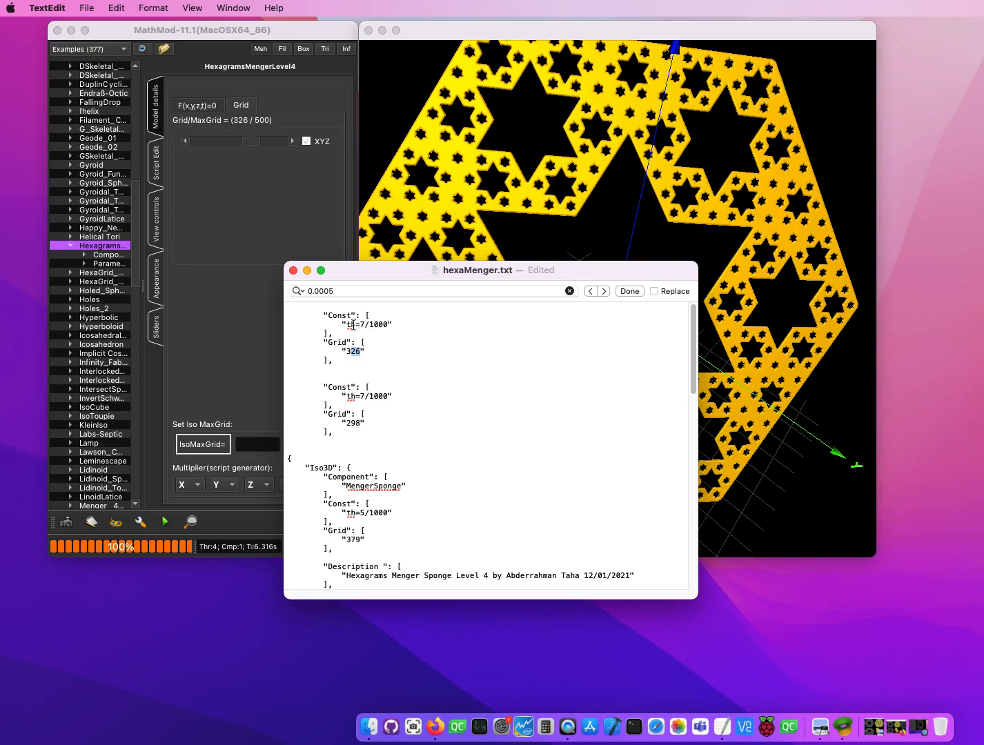
mouse_move(706, 170)
mouse_down()
mouse_move(652, 193)
mouse_move(699, 181)
mouse_up()
click(333, 346)
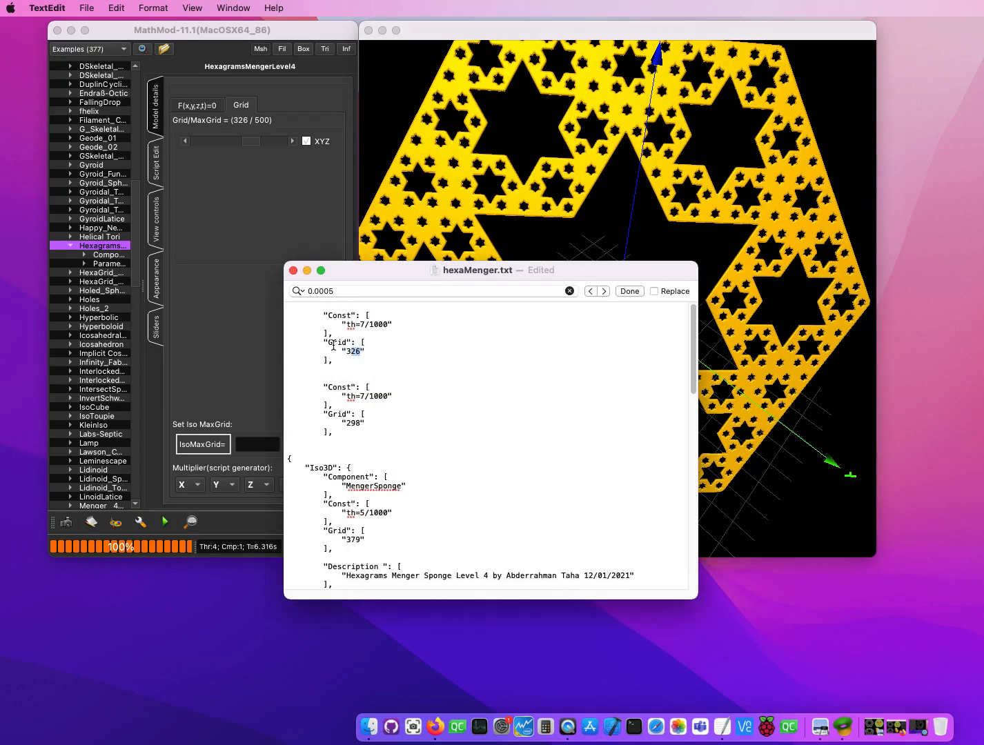
click(362, 355)
Switch back to MathMod, set the grid resolution to 298 for X, Y and Z, and view the slab face-on
click(306, 141)
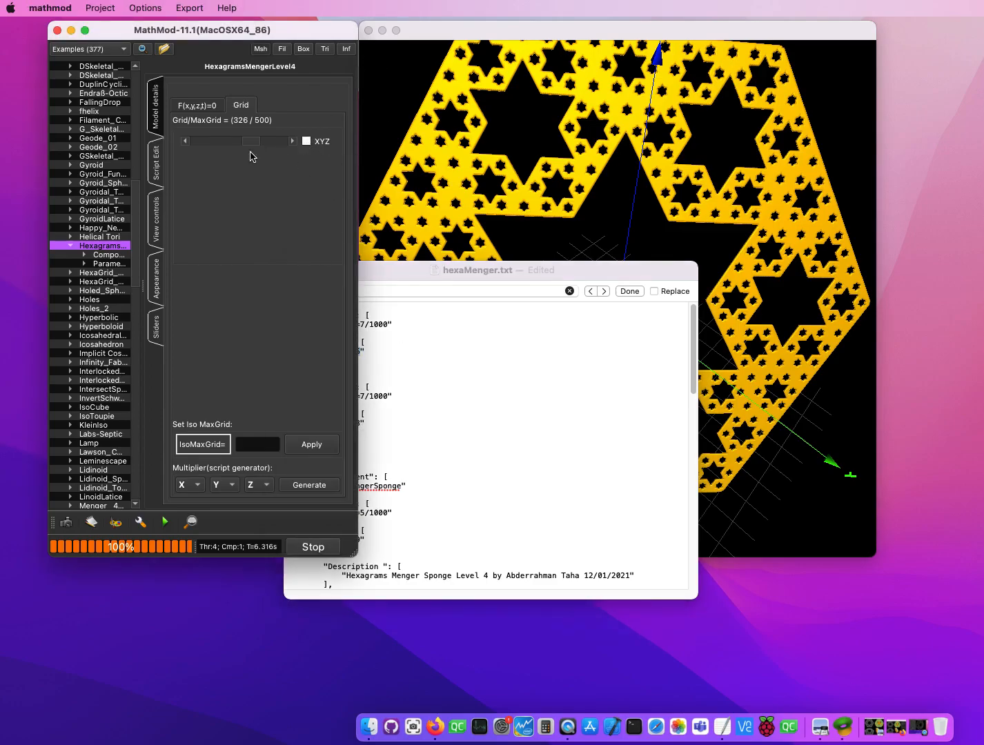
drag(248, 147, 243, 146)
click(294, 141)
click(307, 141)
click(641, 169)
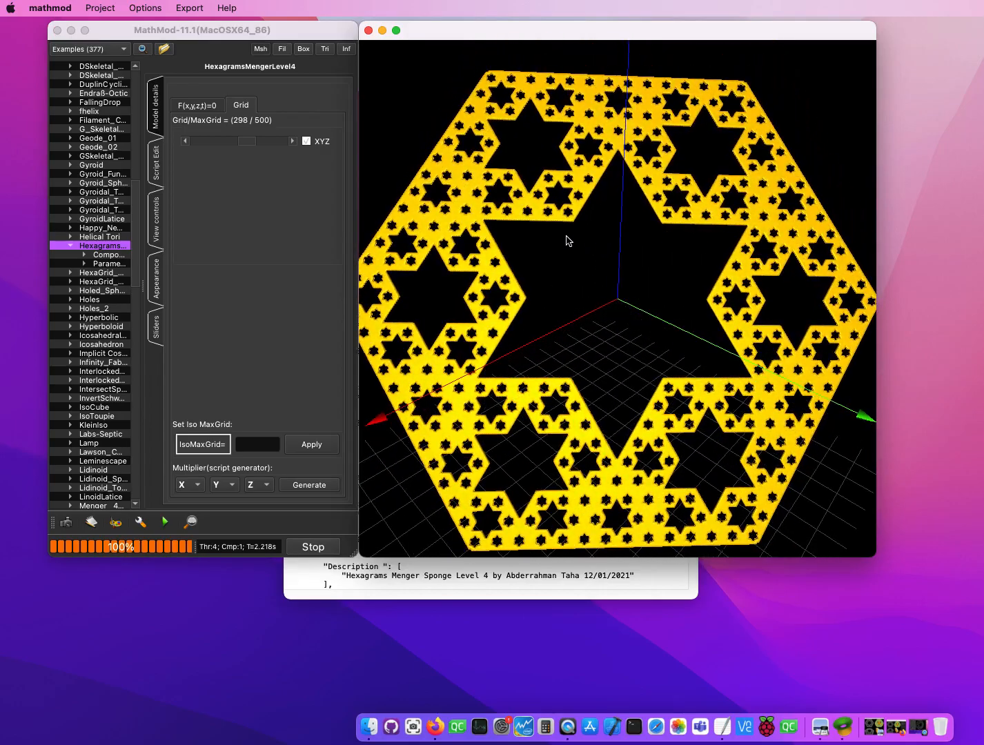
Display the grid, vertex and polygon information over the 3D view and turn the slab nearly face-on
drag(508, 261, 603, 246)
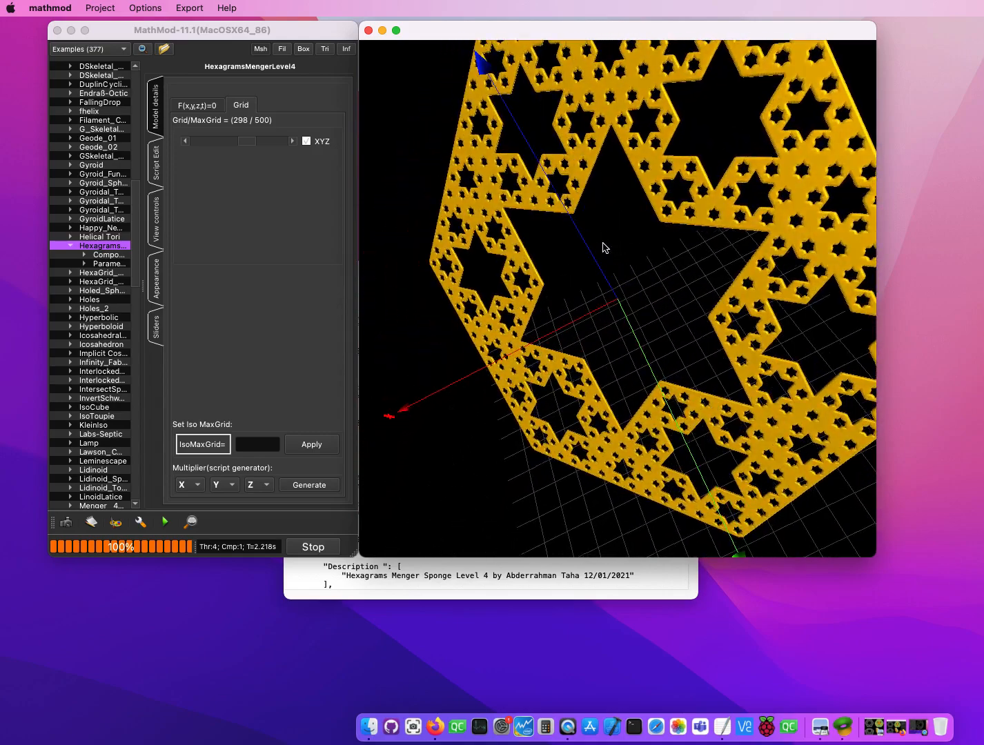
click(346, 49)
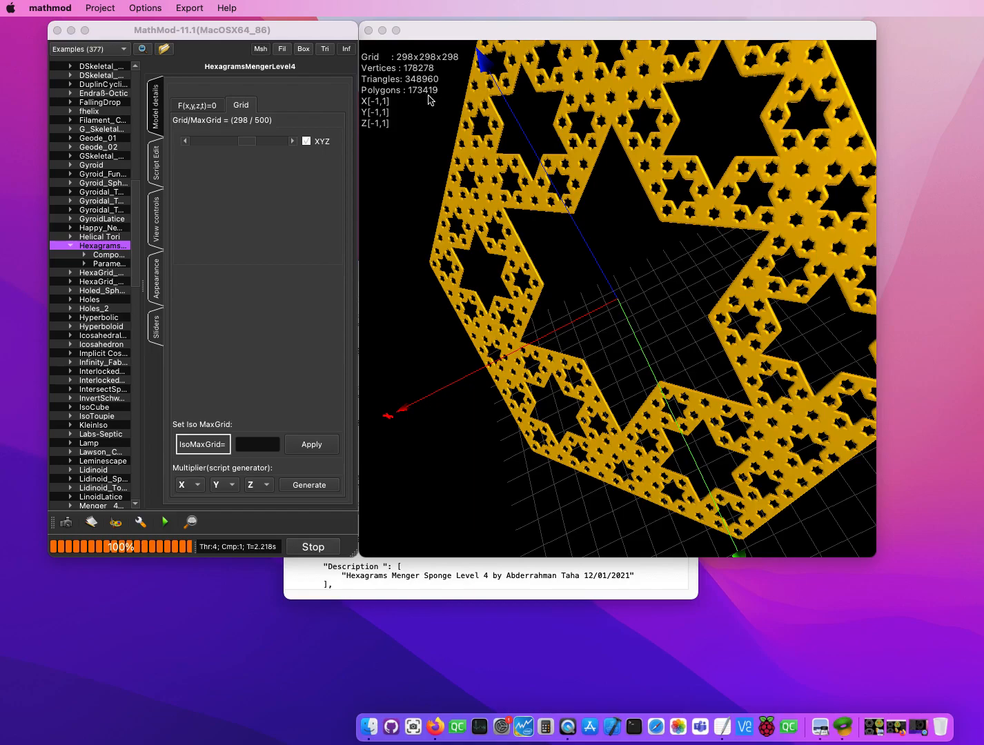
drag(589, 181, 630, 156)
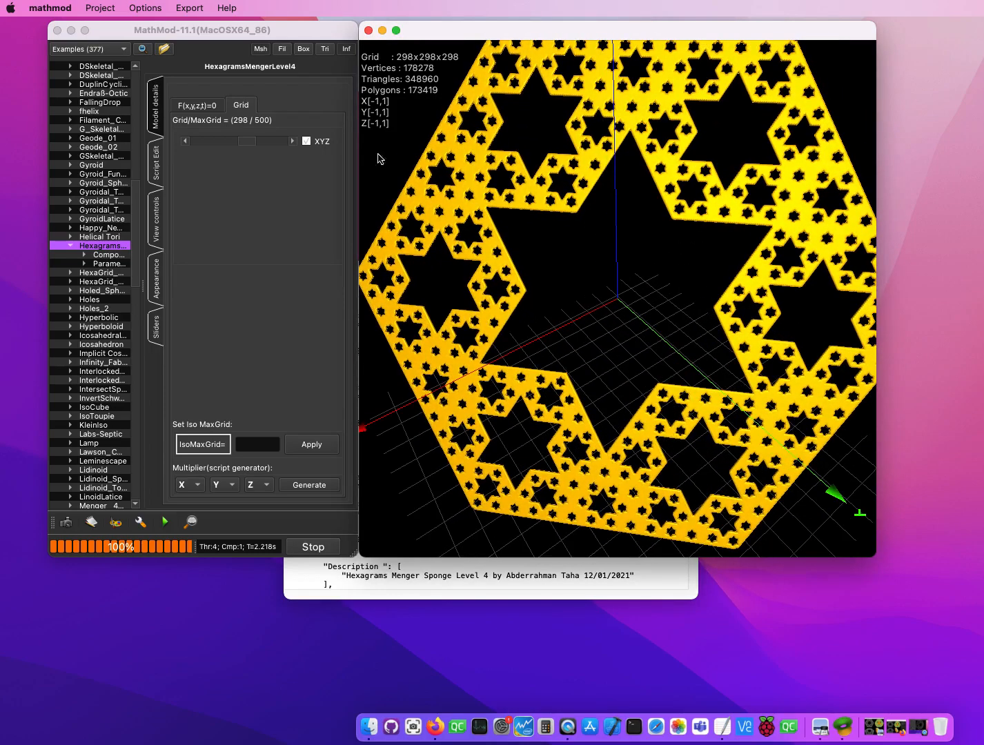
Switch to TextEdit and move the hexaMenger.txt window clear of most of the slab view
click(487, 581)
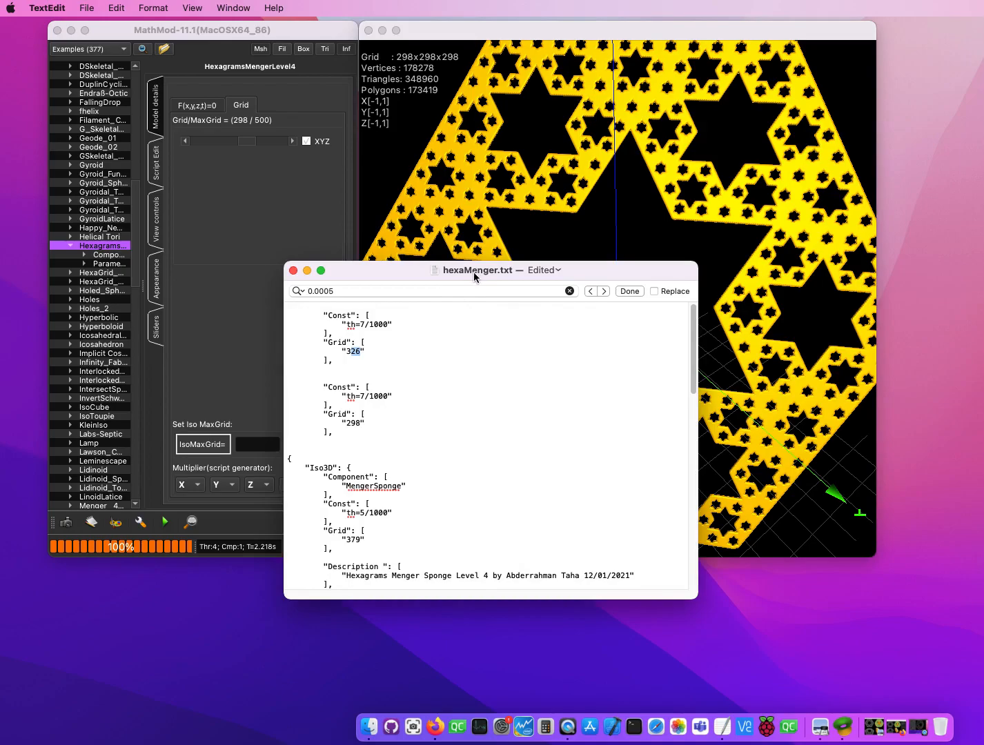
drag(476, 271, 608, 309)
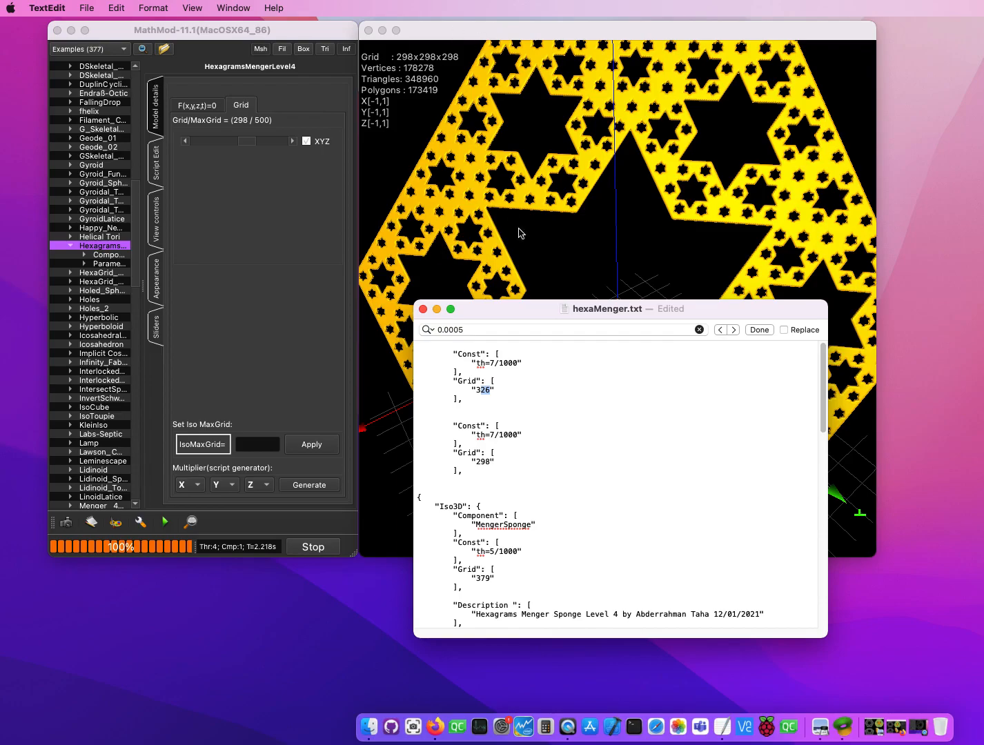
drag(528, 312, 605, 347)
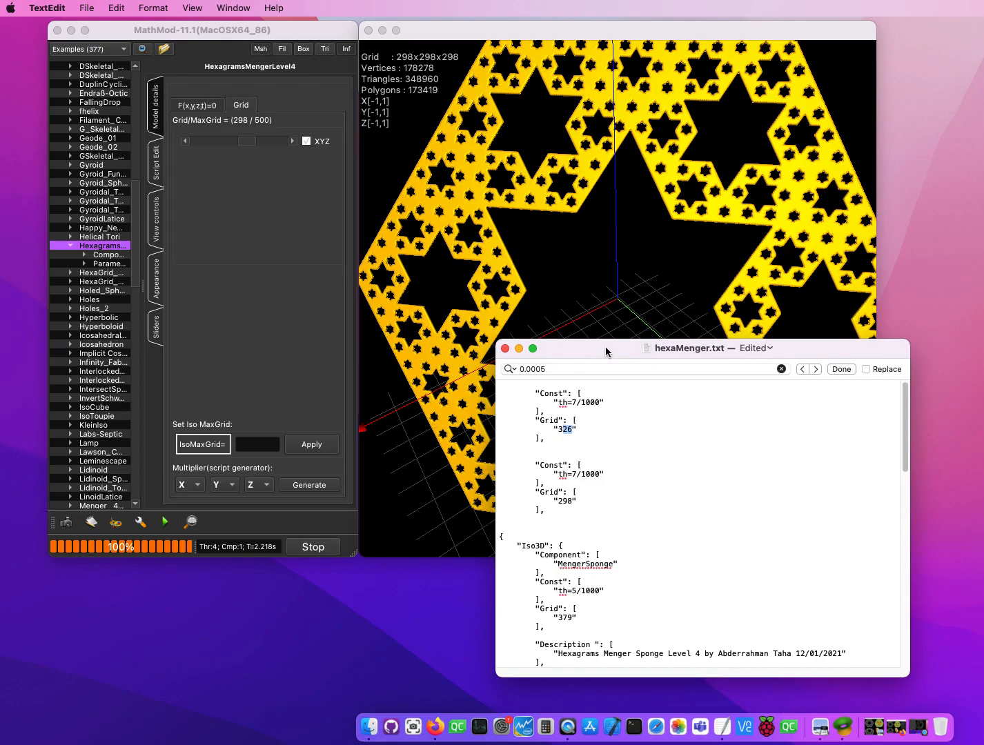
click(582, 39)
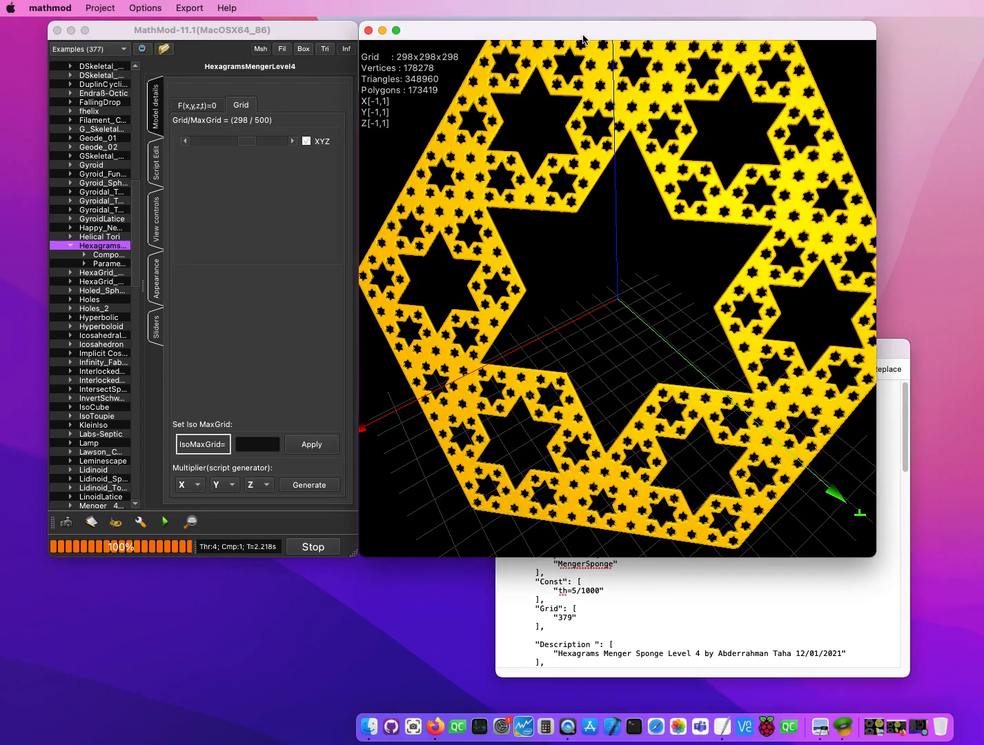
click(638, 624)
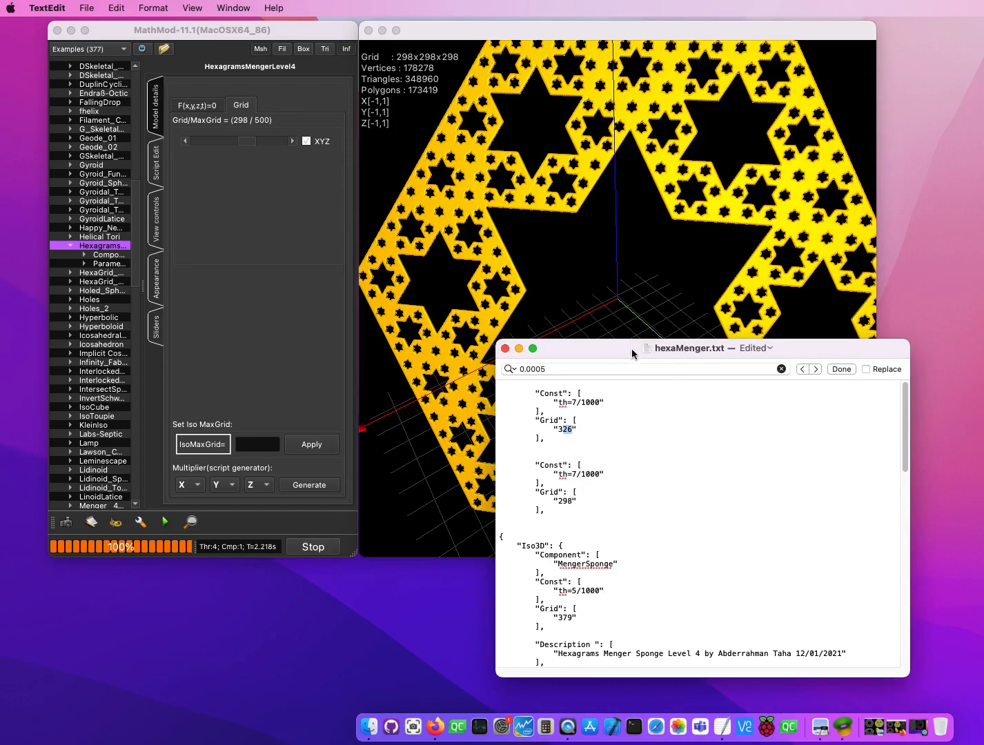
drag(605, 347, 640, 360)
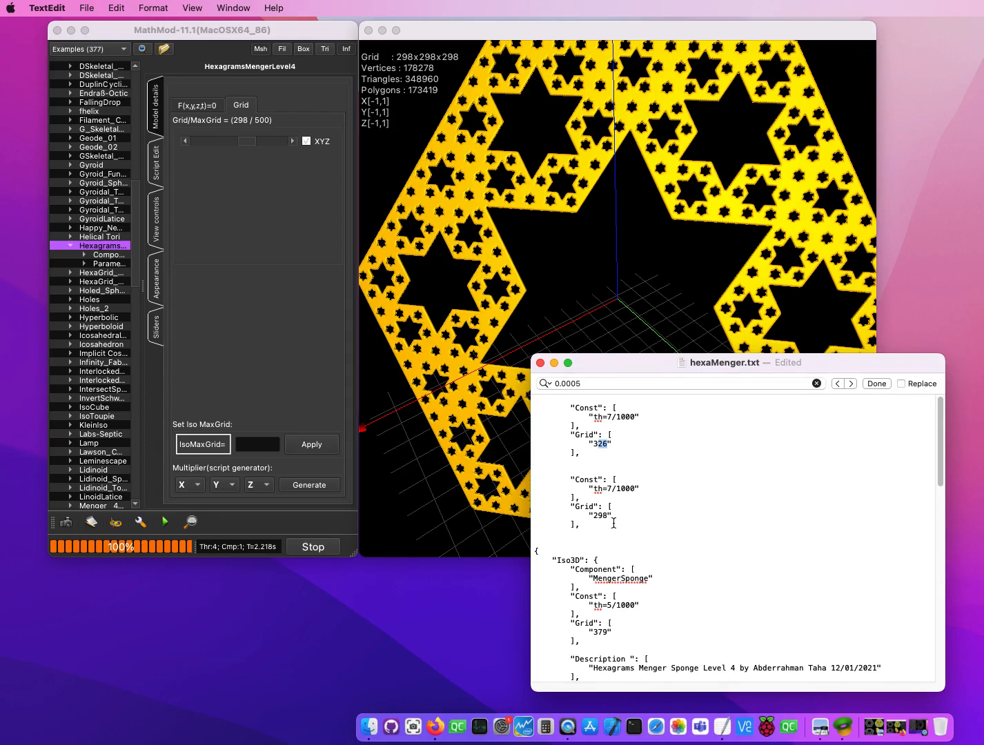
Copy the Const th=5/1000 and Grid 379 blocks from the MengerSponge script in hexaMenger.txt
scroll(613, 523, down, 3)
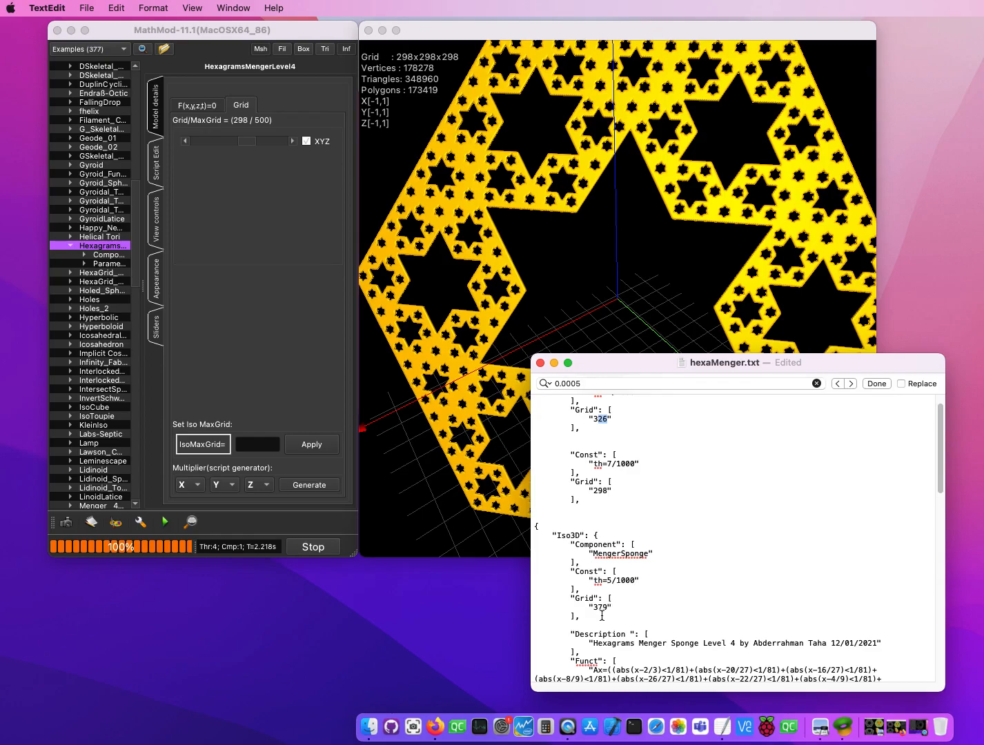
drag(580, 618, 541, 570)
click(557, 590)
drag(587, 620, 521, 574)
right_click(557, 574)
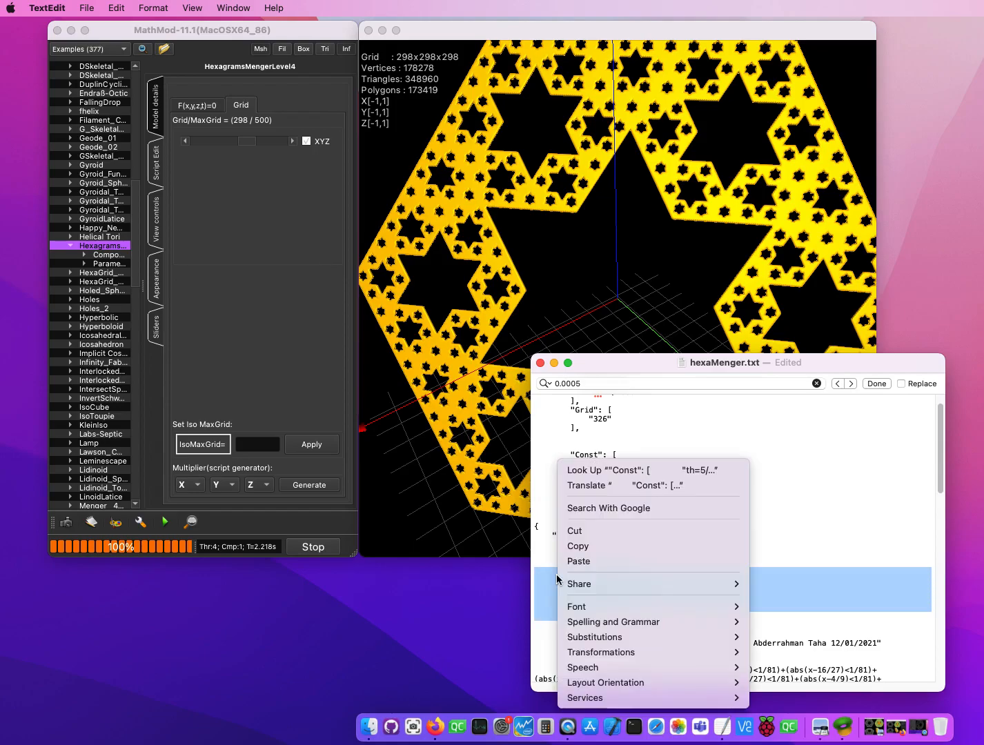
click(596, 550)
Switch to MathMod, replace the script's Const block with the copied th=5/1000 and Grid 379 blocks, and run the script
click(449, 411)
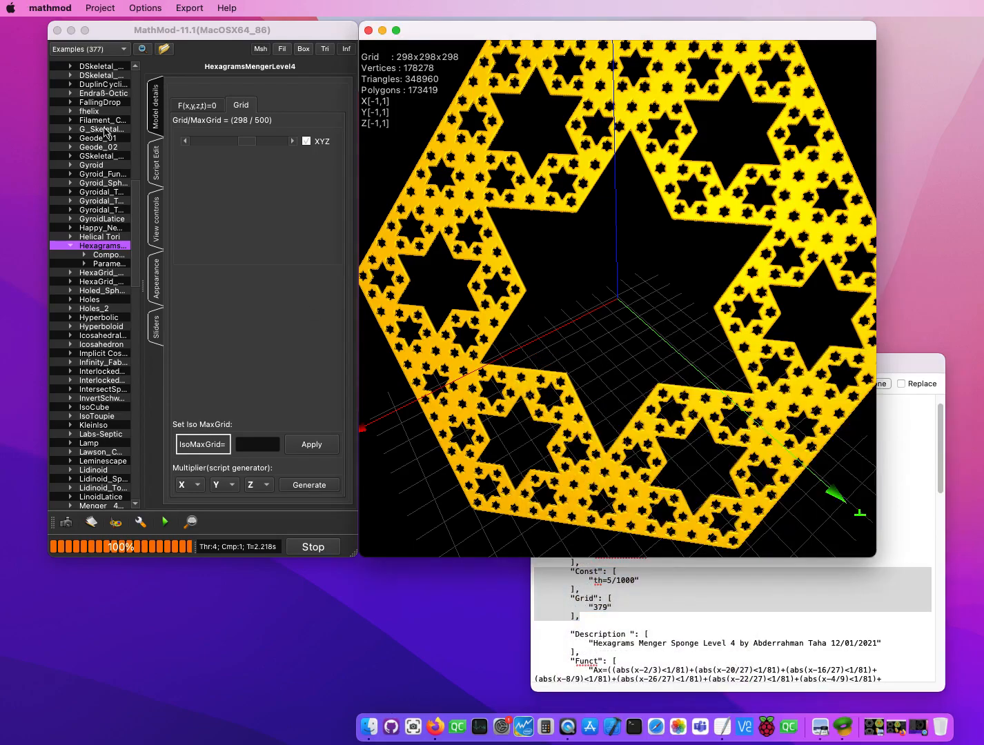
click(158, 163)
drag(211, 161, 195, 129)
right_click(206, 142)
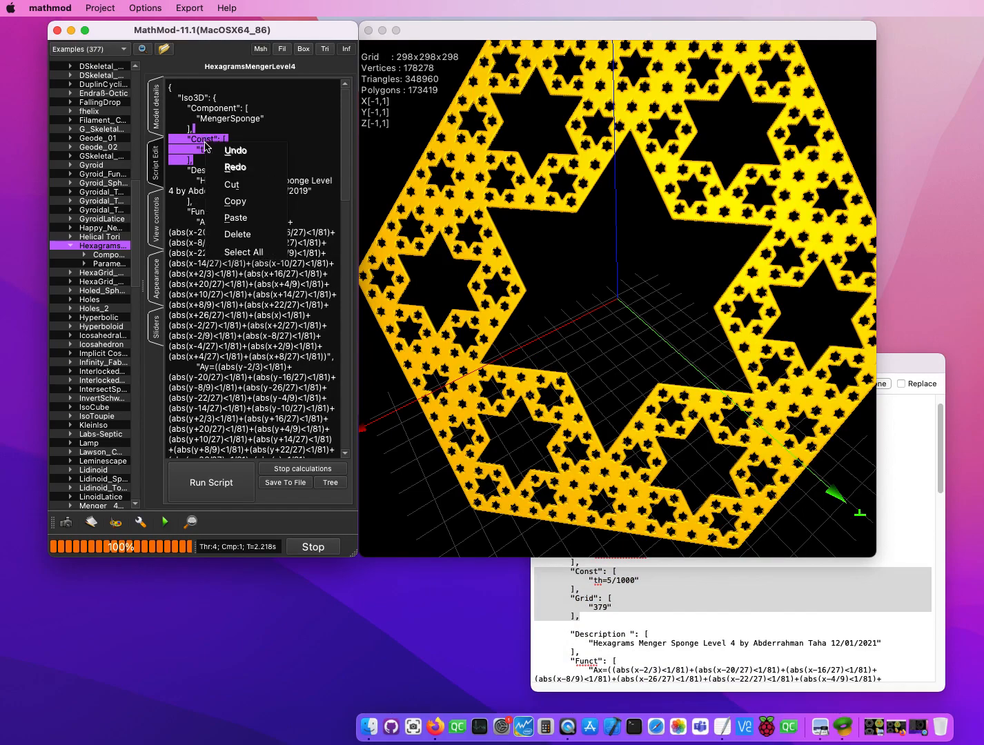
click(251, 215)
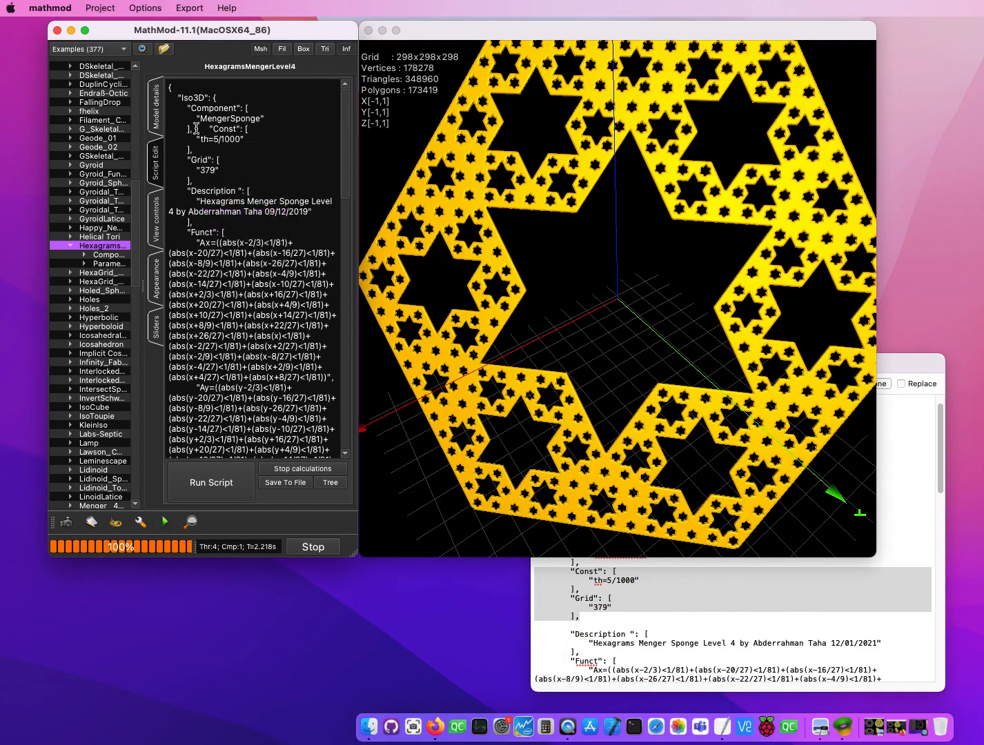
key(Return)
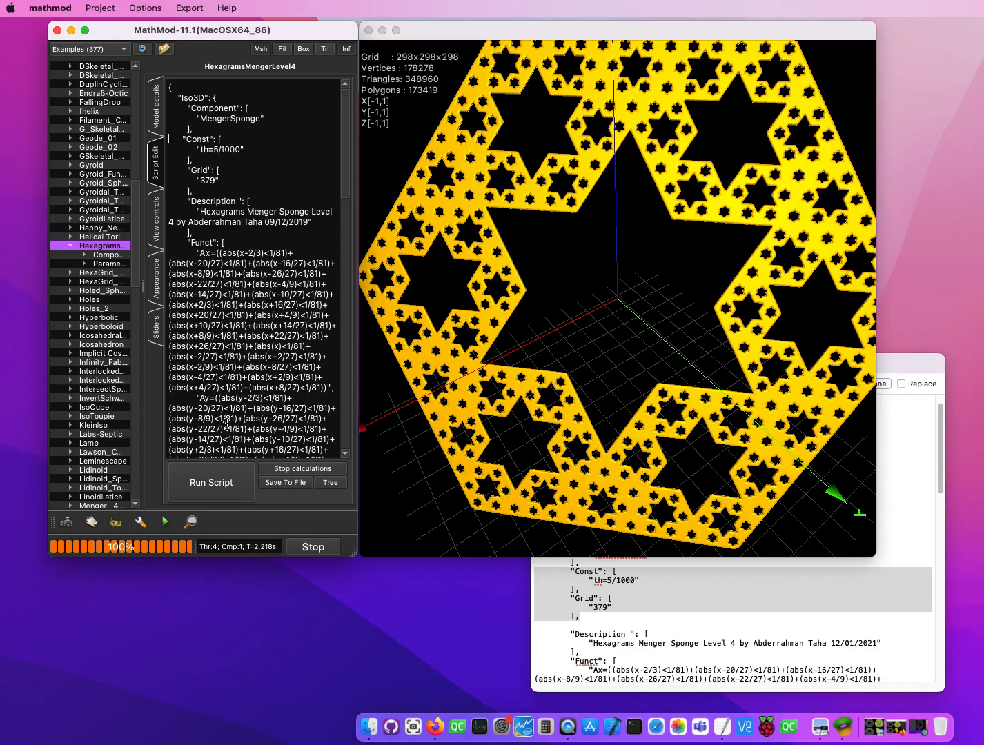
click(221, 484)
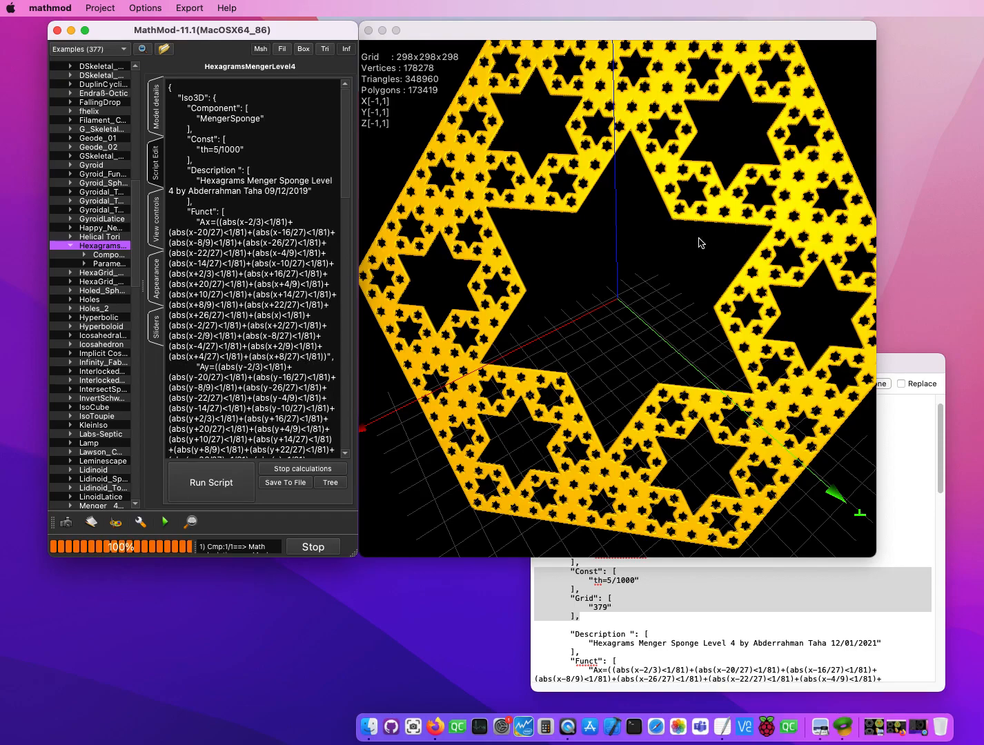
Examine the thinner th=5/1000 slab edge-on and face-on to judge its thickness and hexagram detail
drag(748, 260, 754, 312)
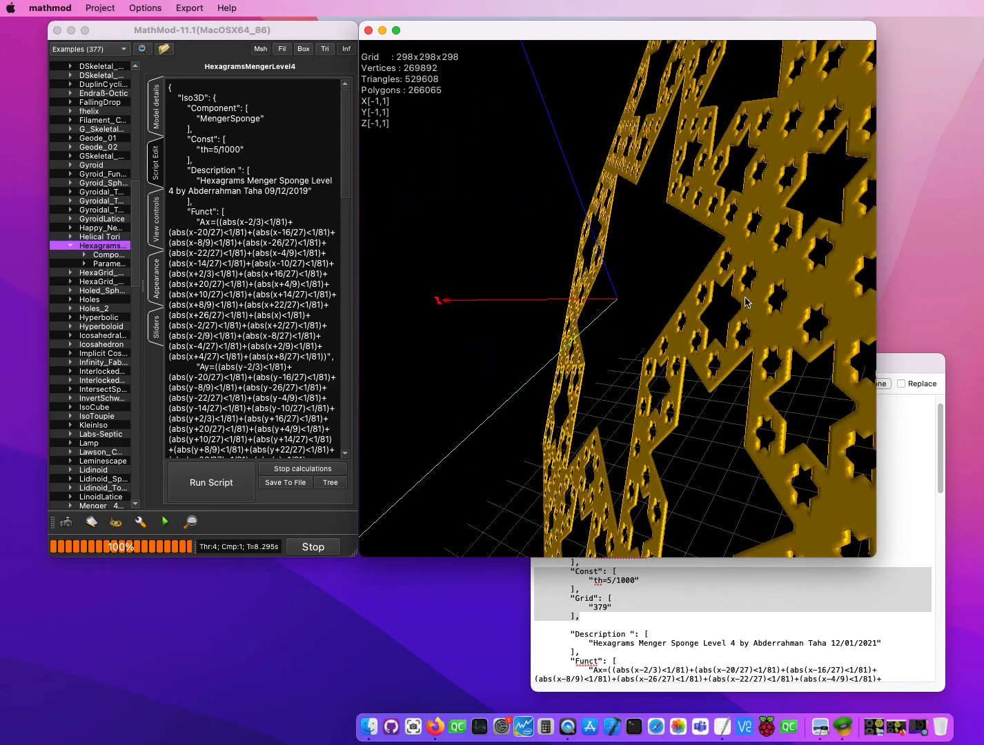
drag(770, 292, 570, 233)
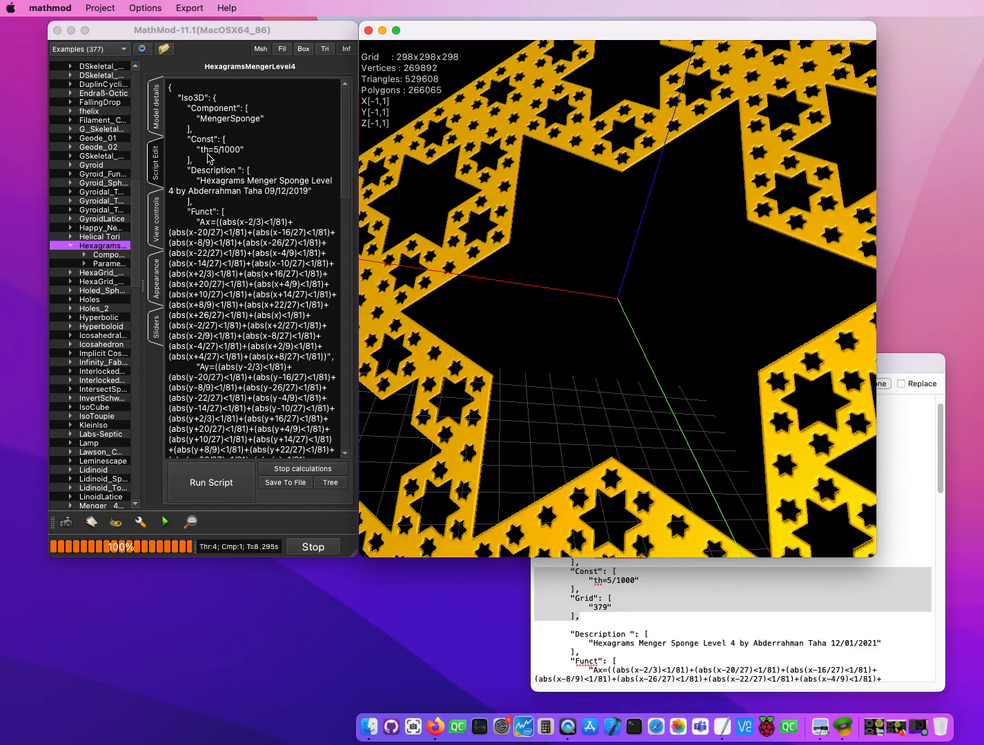
drag(672, 176, 633, 230)
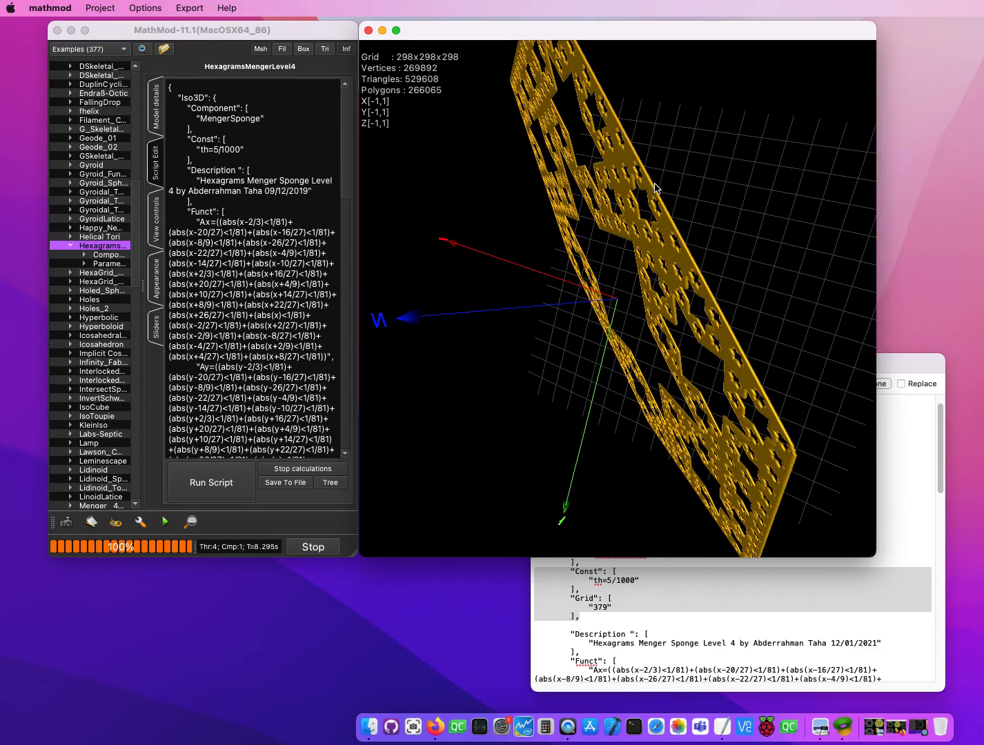
drag(633, 174, 679, 275)
drag(707, 348, 768, 304)
drag(724, 337, 709, 316)
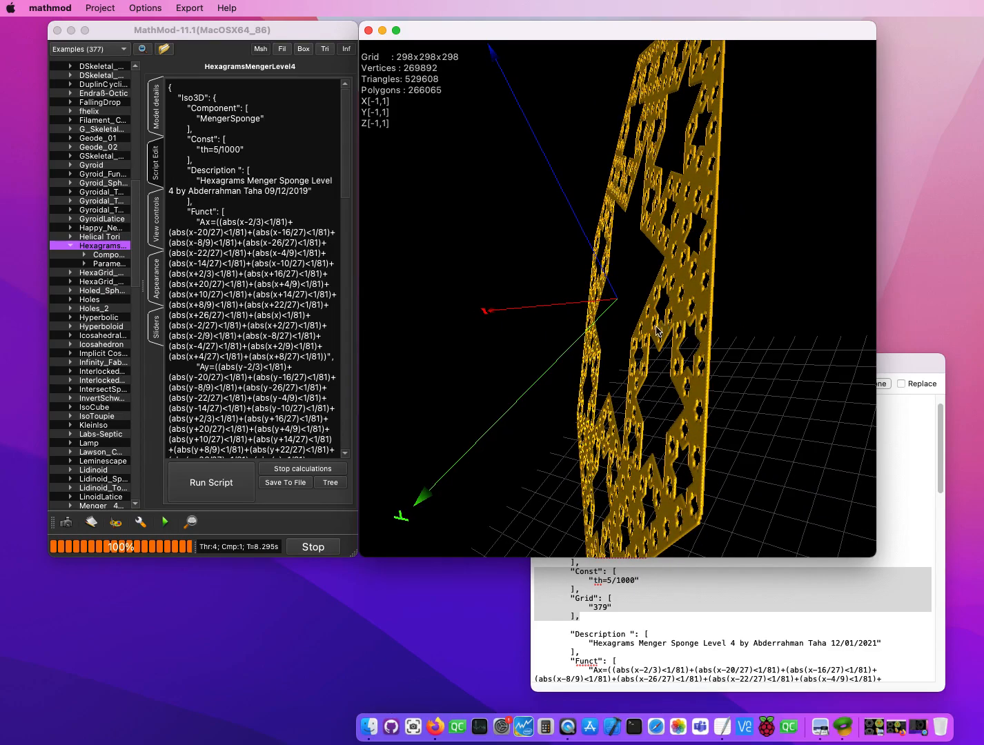
mouse_move(594, 404)
mouse_down()
mouse_move(652, 411)
mouse_move(703, 395)
mouse_move(574, 450)
mouse_move(565, 519)
mouse_move(568, 480)
mouse_move(582, 510)
mouse_move(542, 489)
mouse_up()
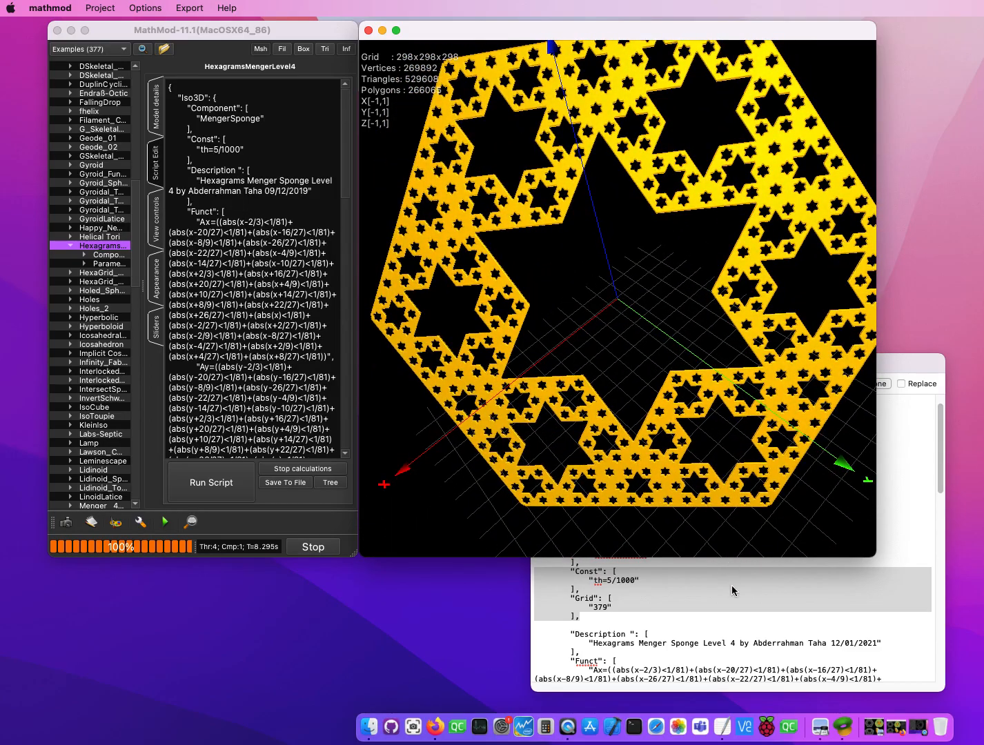
Compare the slab with the th and Grid values in TextEdit's hexaMenger.txt, and highlight the two th=7/1000 variants
click(690, 610)
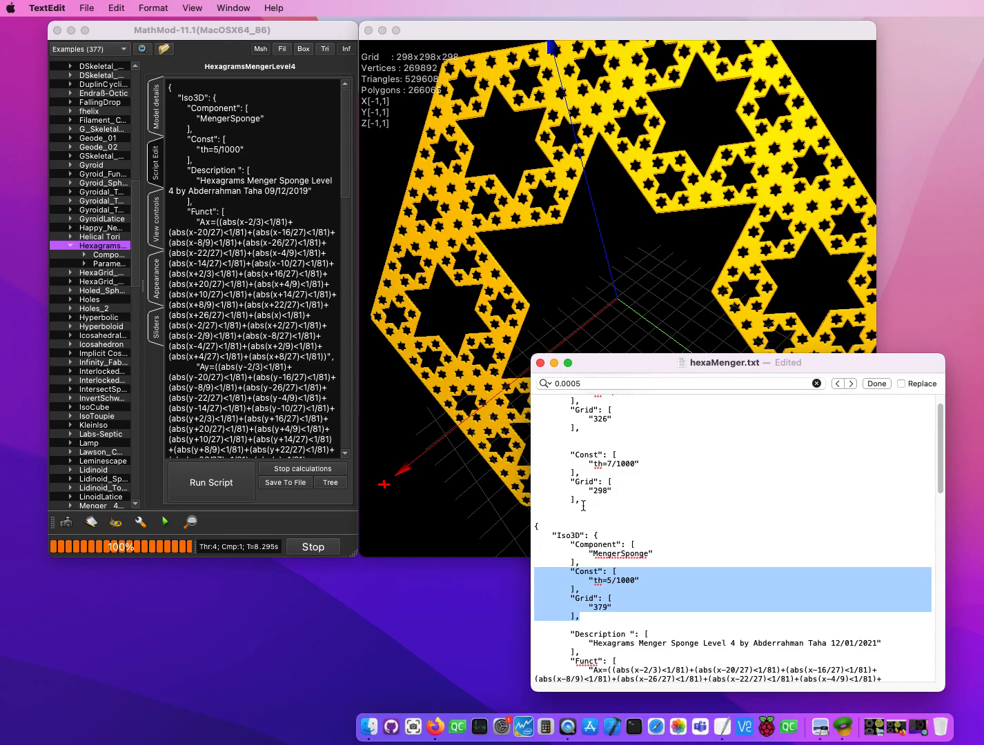
scroll(611, 451, up, 1)
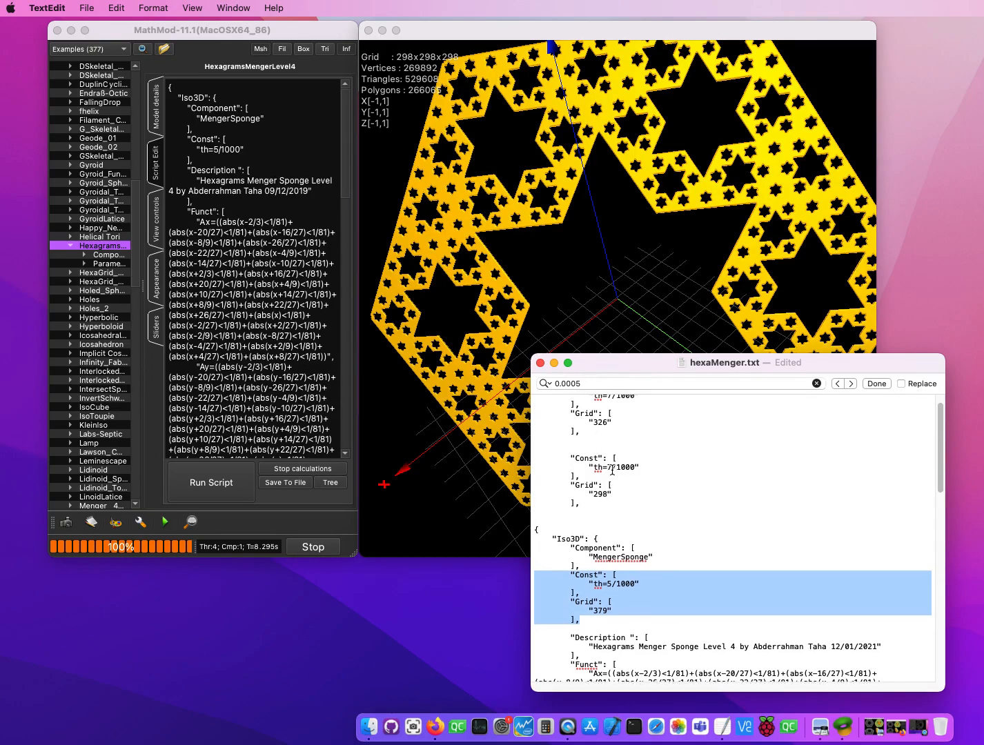
drag(623, 187, 685, 158)
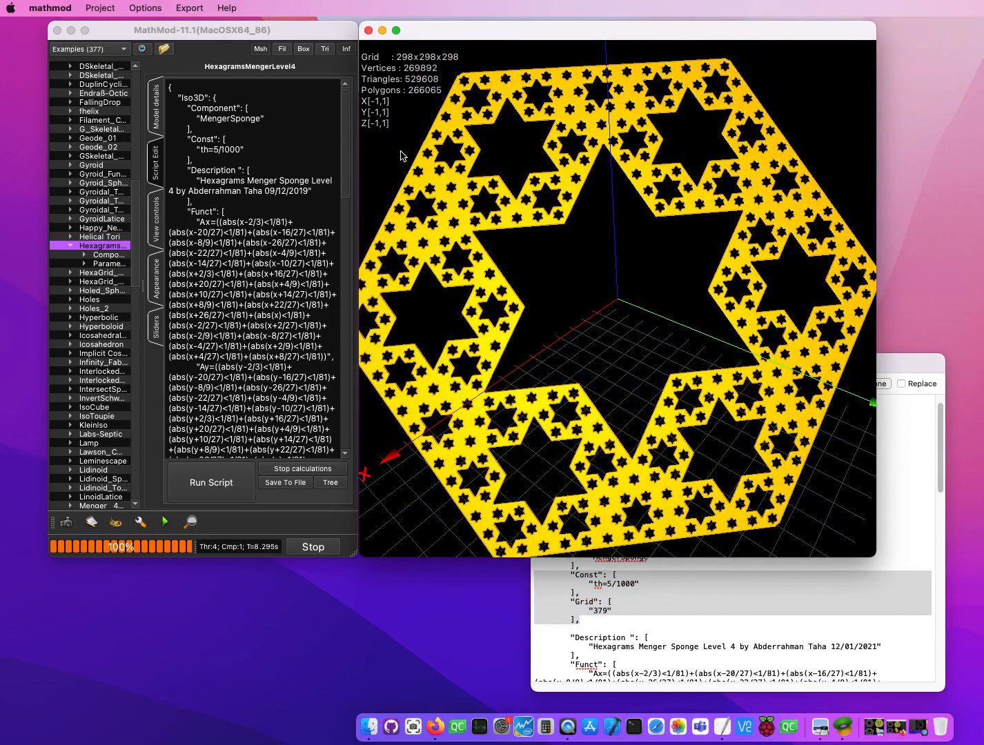
drag(772, 186, 711, 207)
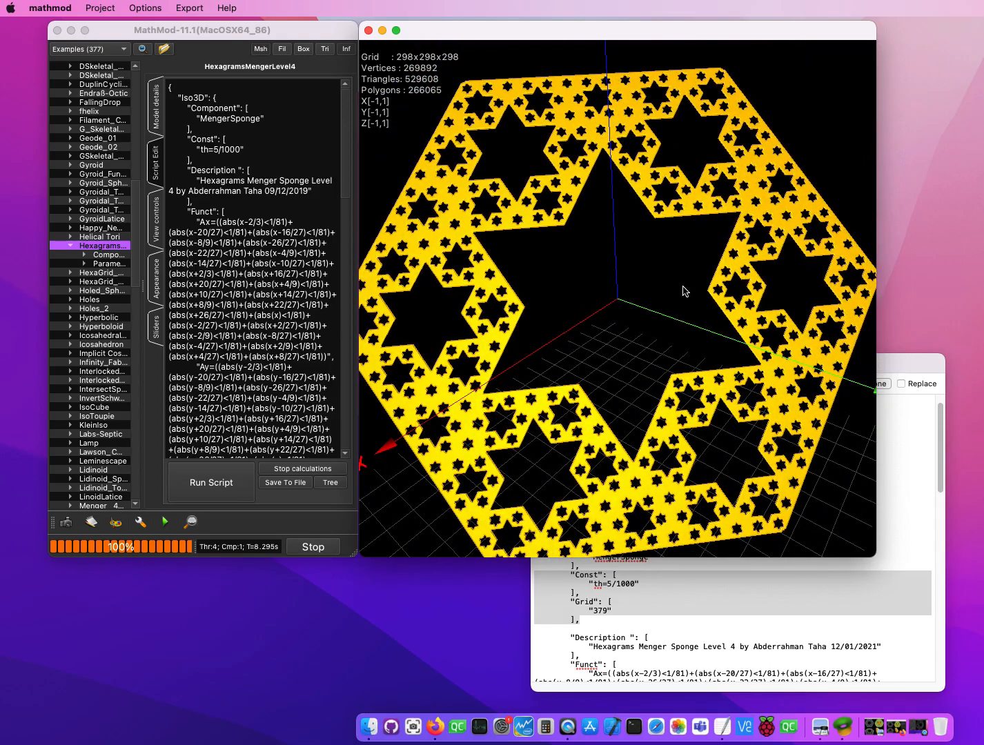
click(687, 598)
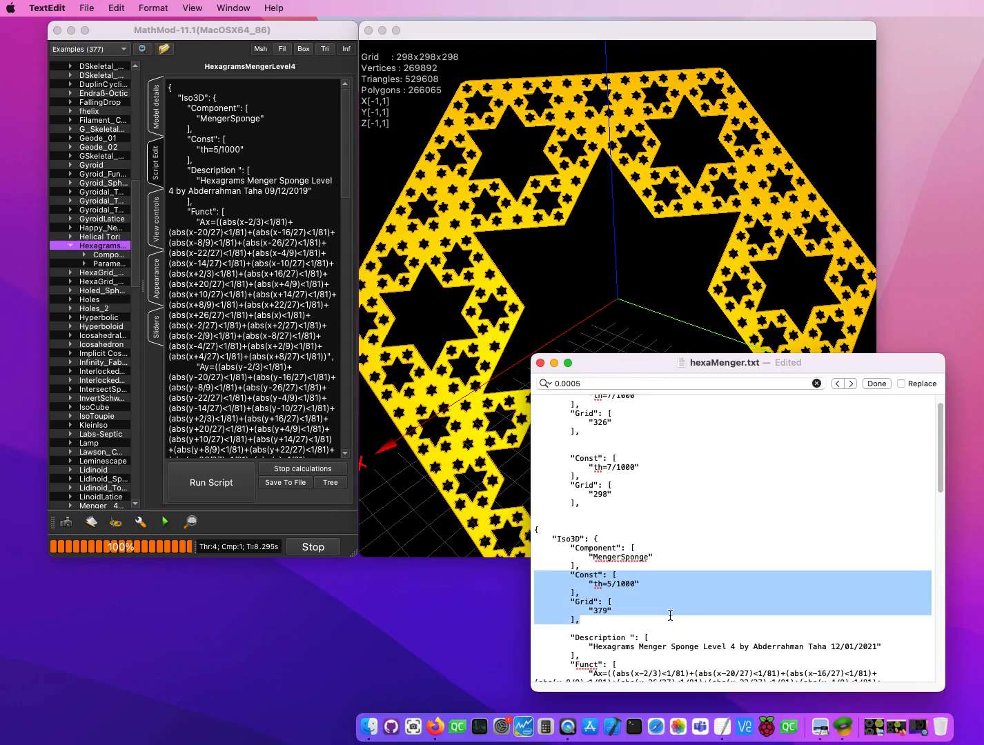
click(652, 519)
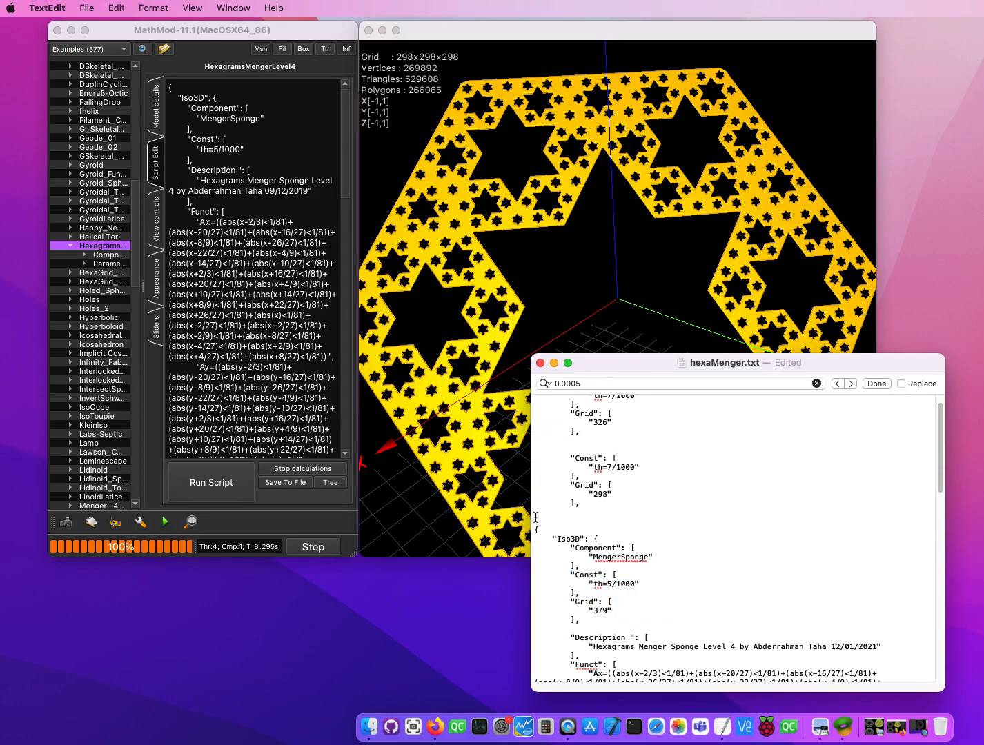
drag(536, 522, 612, 361)
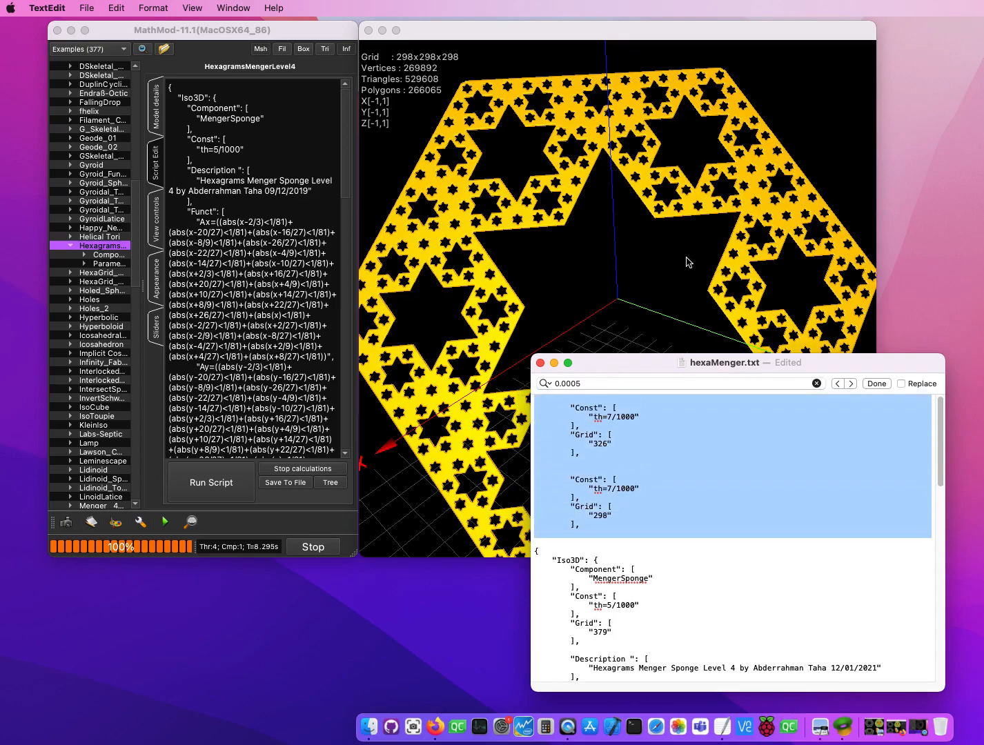
Switch back to MathMod and view the th=5/1000 slab's hexagrams from several angles
click(683, 258)
drag(780, 304, 799, 322)
drag(655, 361, 504, 352)
drag(523, 385, 692, 270)
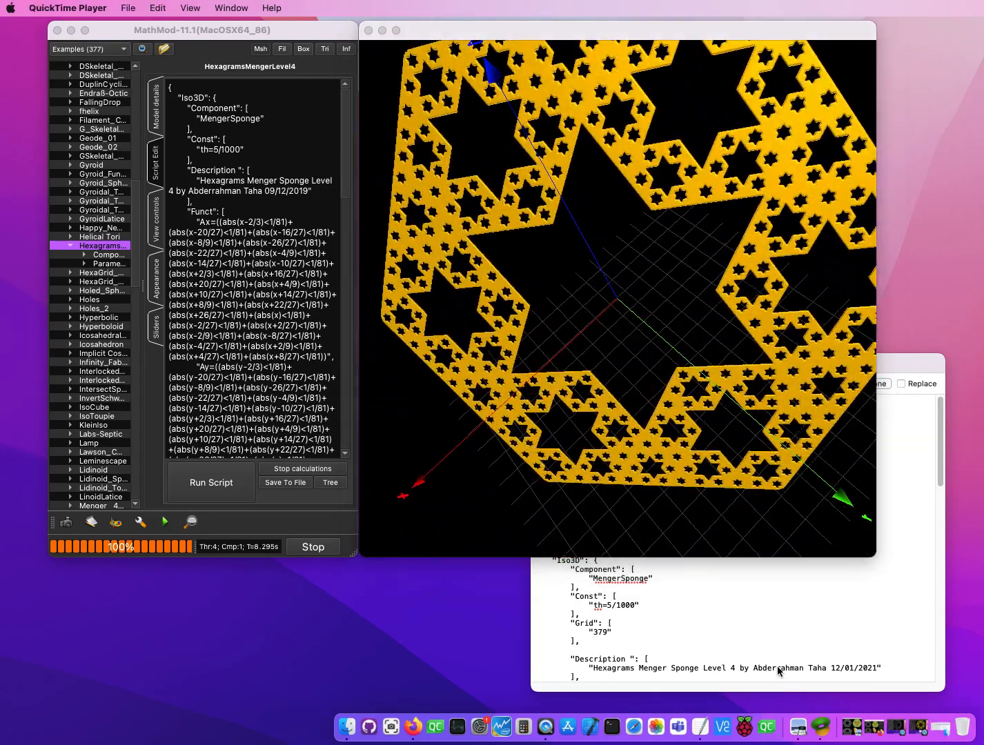